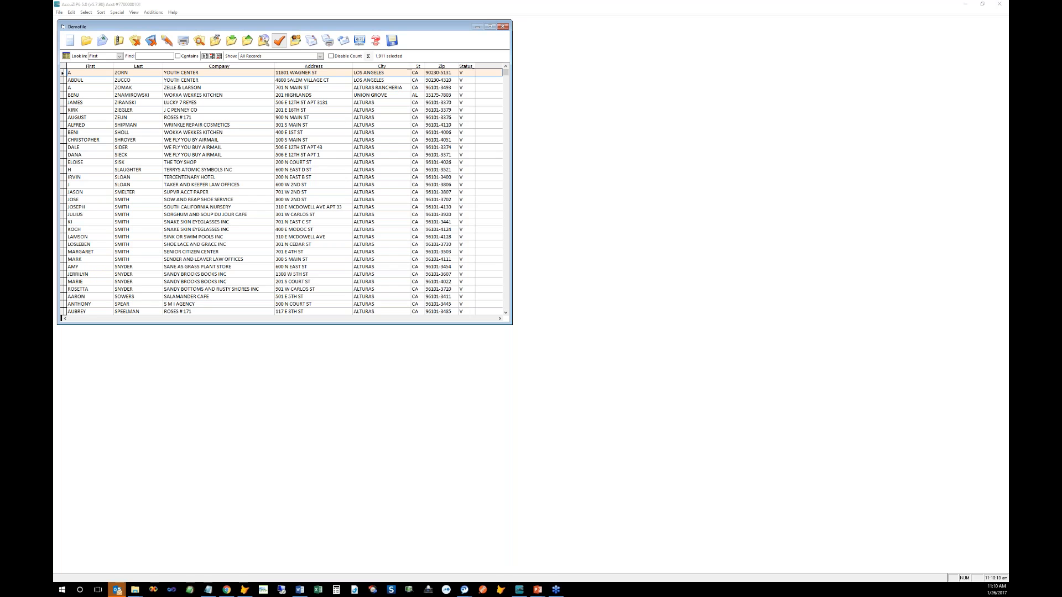
# Step: Select a record and open Cloud PAF Management Activation from Additions > Move Update
pyautogui.click(366, 156)
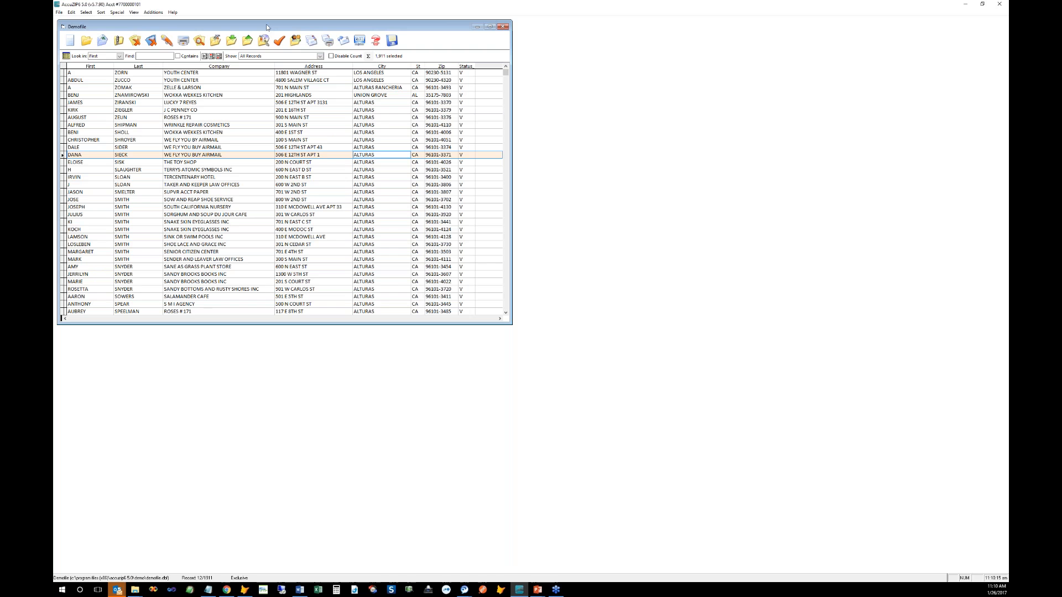
pyautogui.click(153, 12)
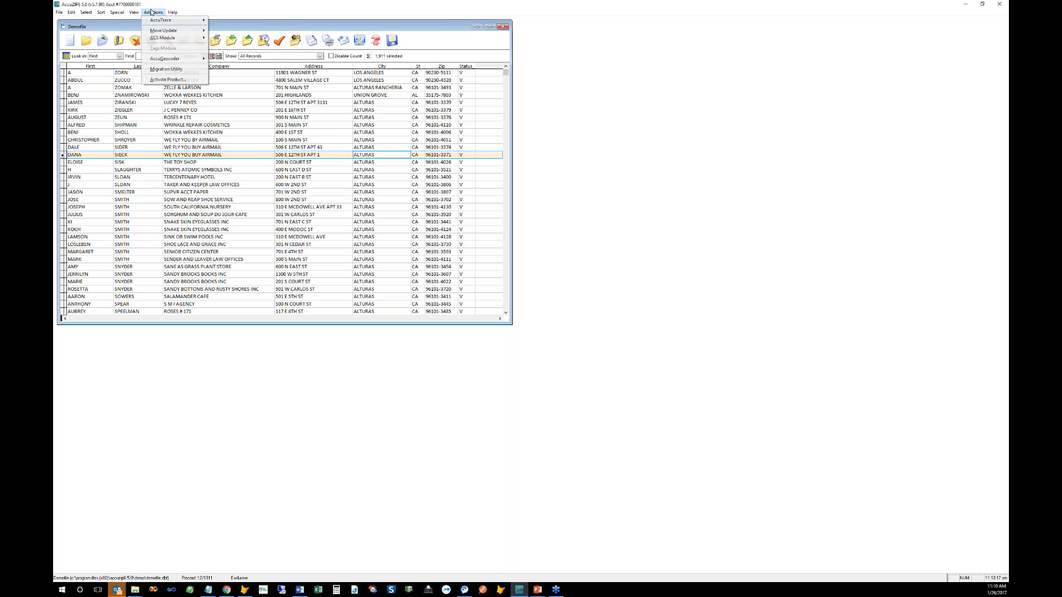
pyautogui.moveTo(161, 32)
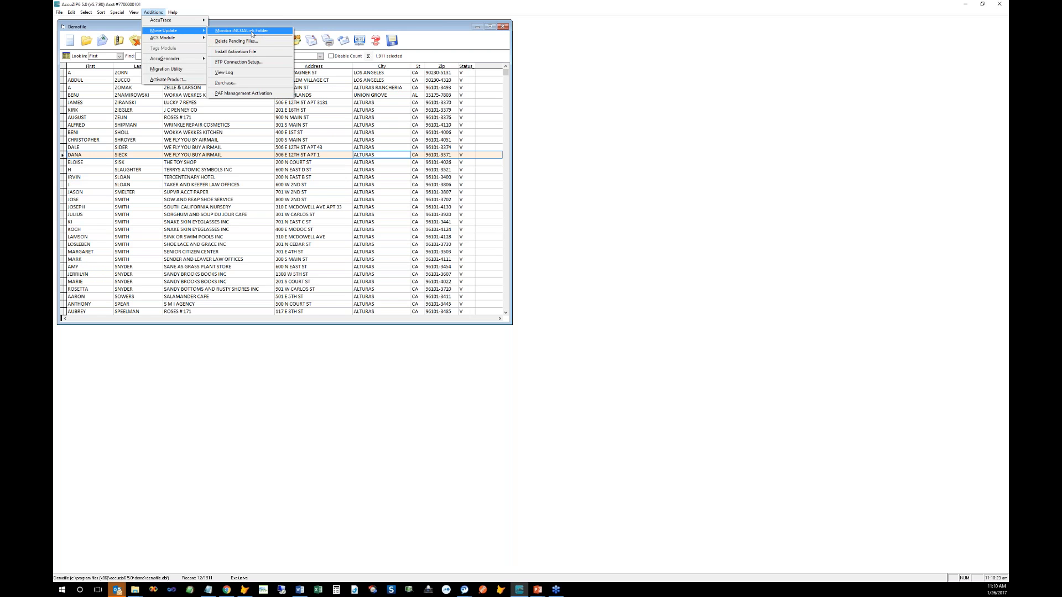
pyautogui.click(282, 96)
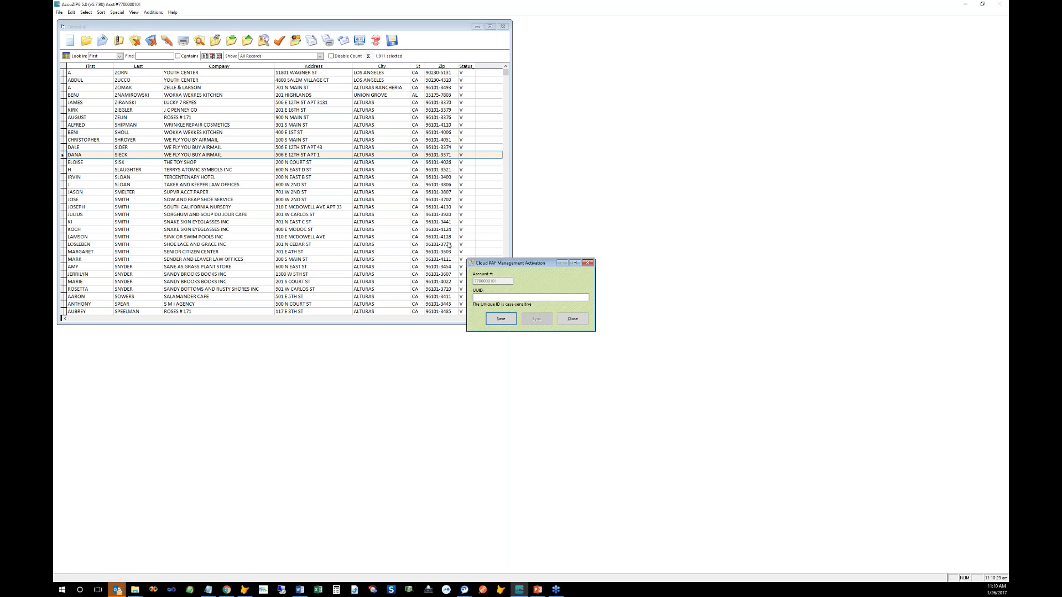
pyautogui.moveTo(489, 263); pyautogui.dragTo(342, 127)
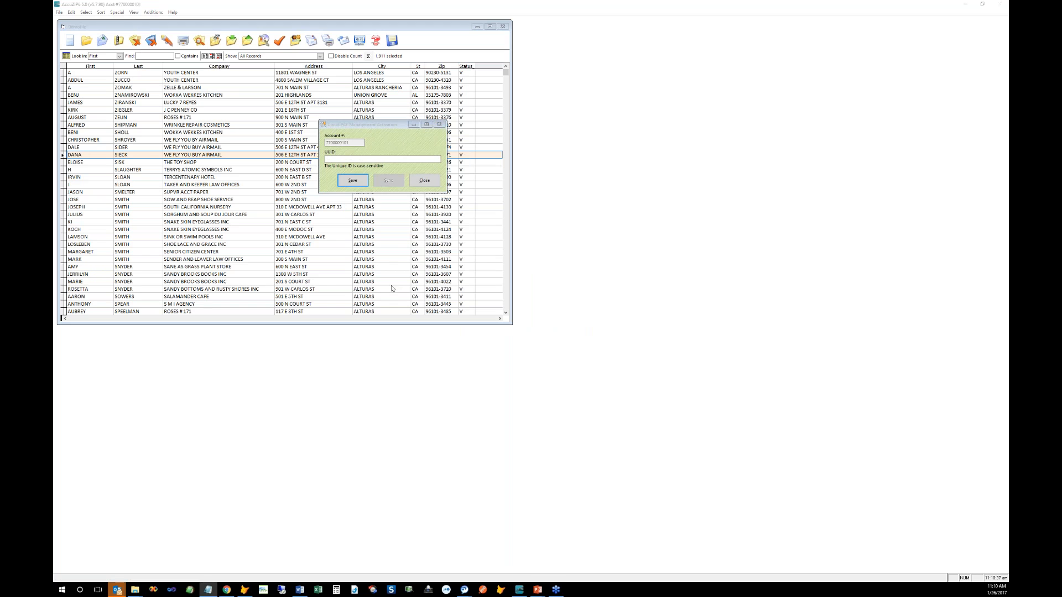
# Step: Activate Cloud PAF Management with the account's pasted unique ID, then start a PAF sync
pyautogui.click(345, 160)
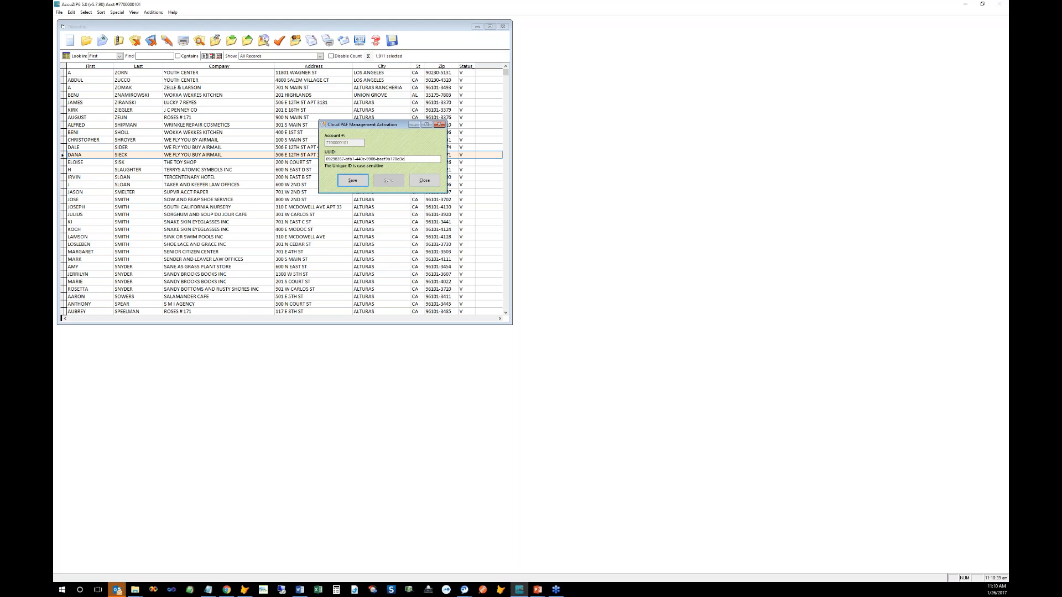
pyautogui.click(352, 180)
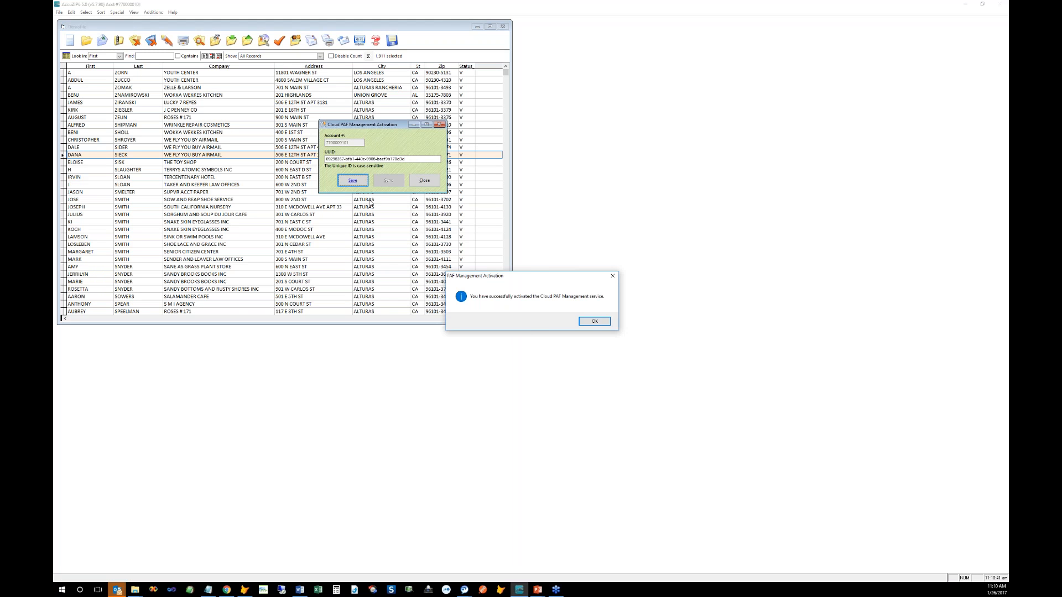
pyautogui.moveTo(498, 276); pyautogui.dragTo(358, 138)
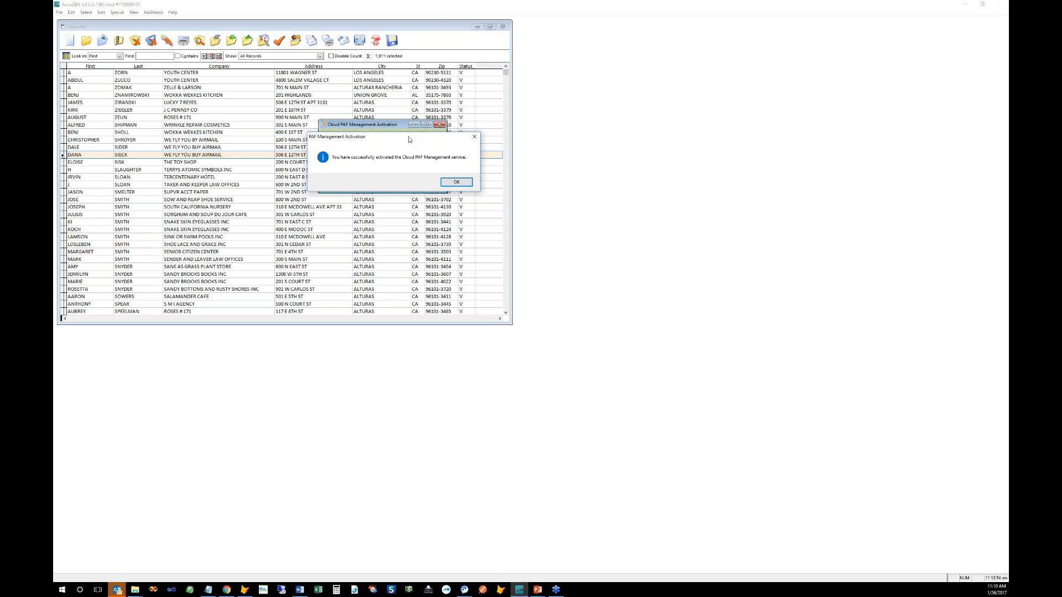
pyautogui.press('Return')
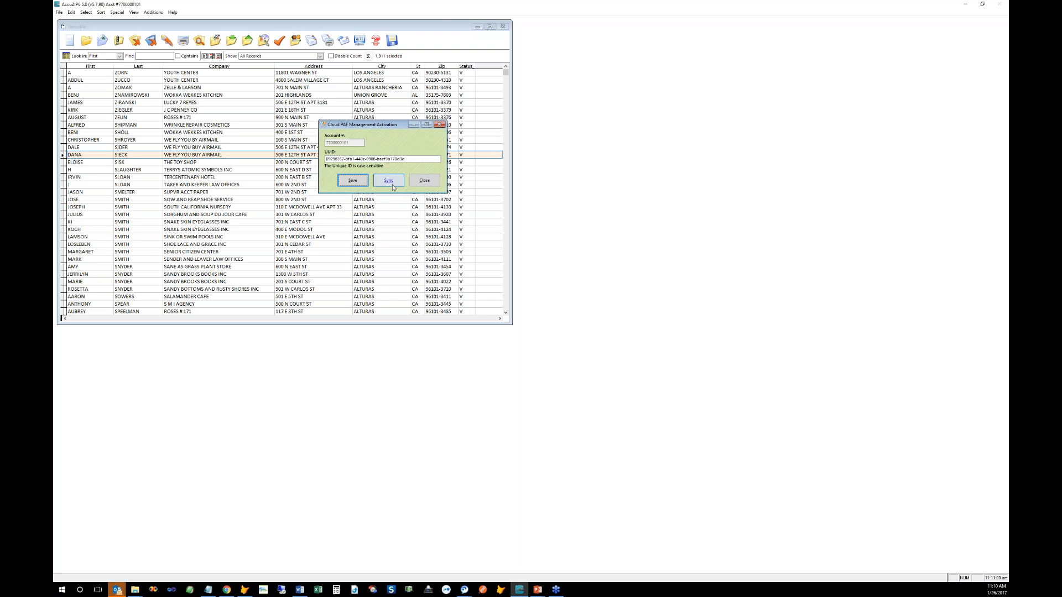
pyautogui.click(390, 181)
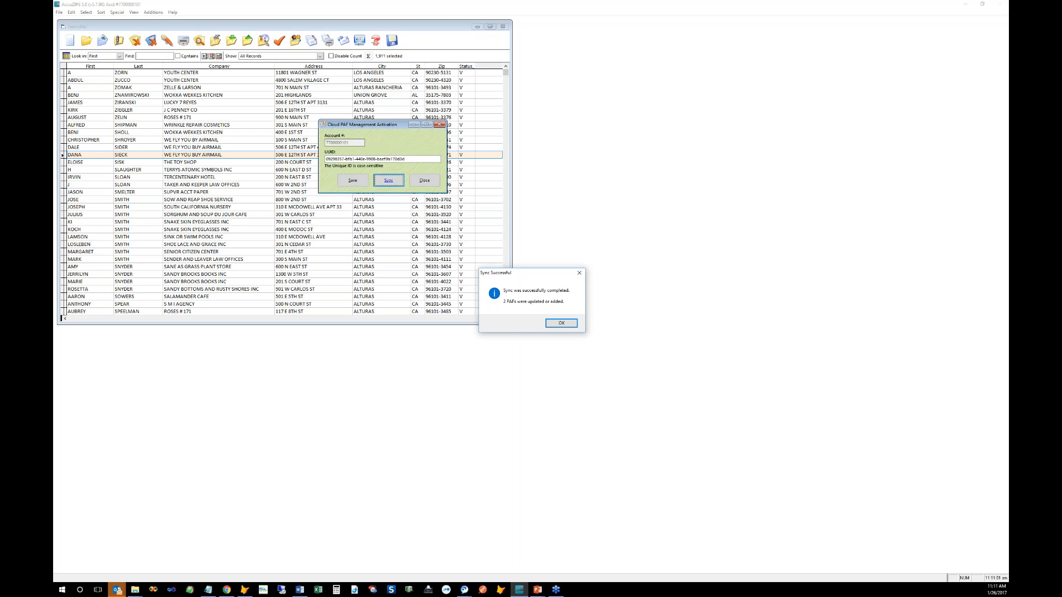
# Step: Move the Sync Successful message reporting 2 PAFs updated or added into view over the dialog
pyautogui.moveTo(506, 274); pyautogui.dragTo(353, 145)
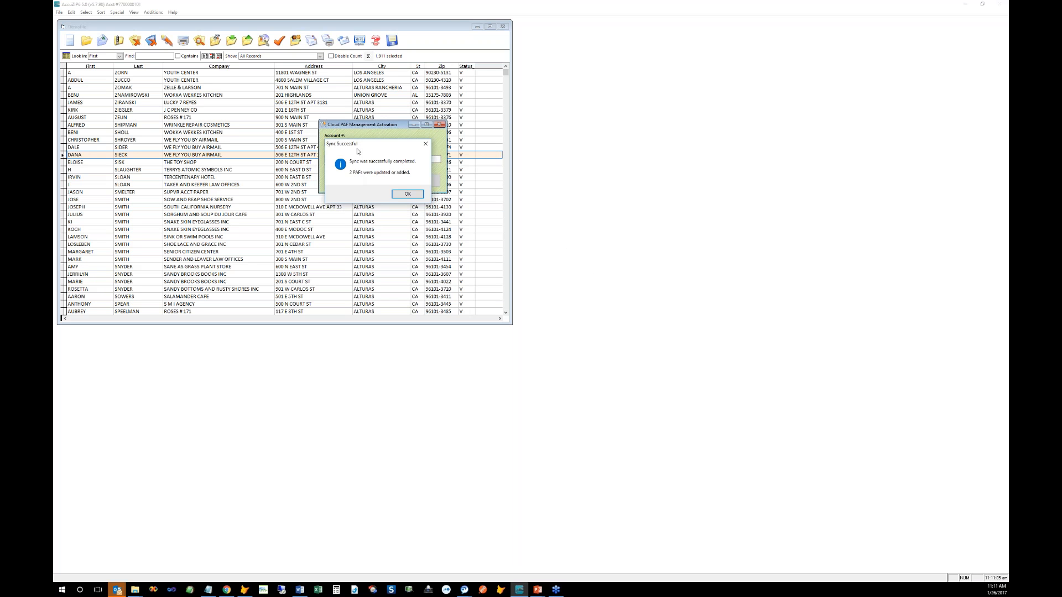
pyautogui.moveTo(358, 147); pyautogui.dragTo(350, 145)
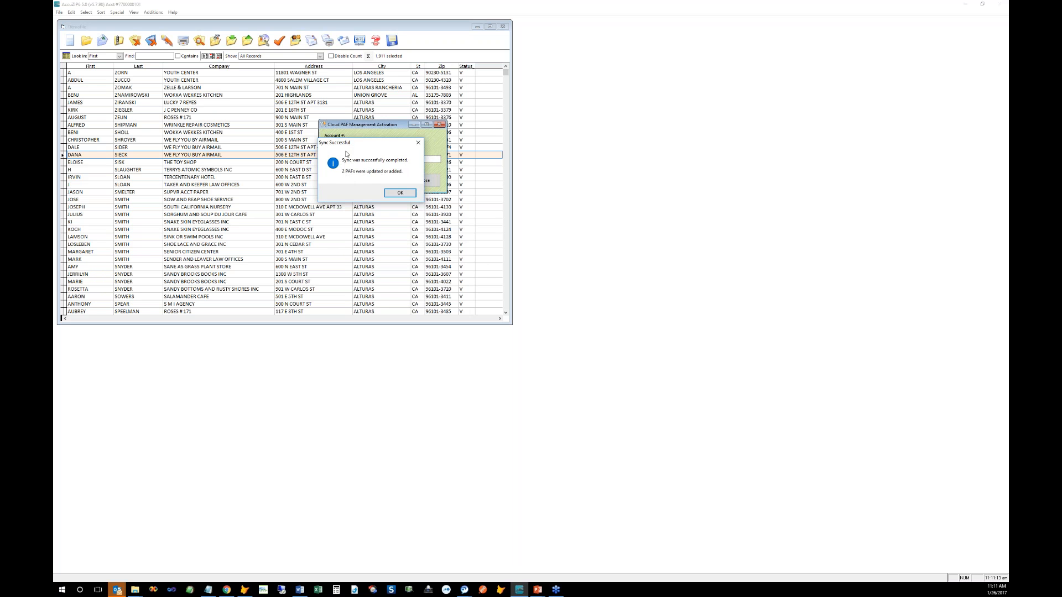
pyautogui.moveTo(347, 145); pyautogui.dragTo(348, 156)
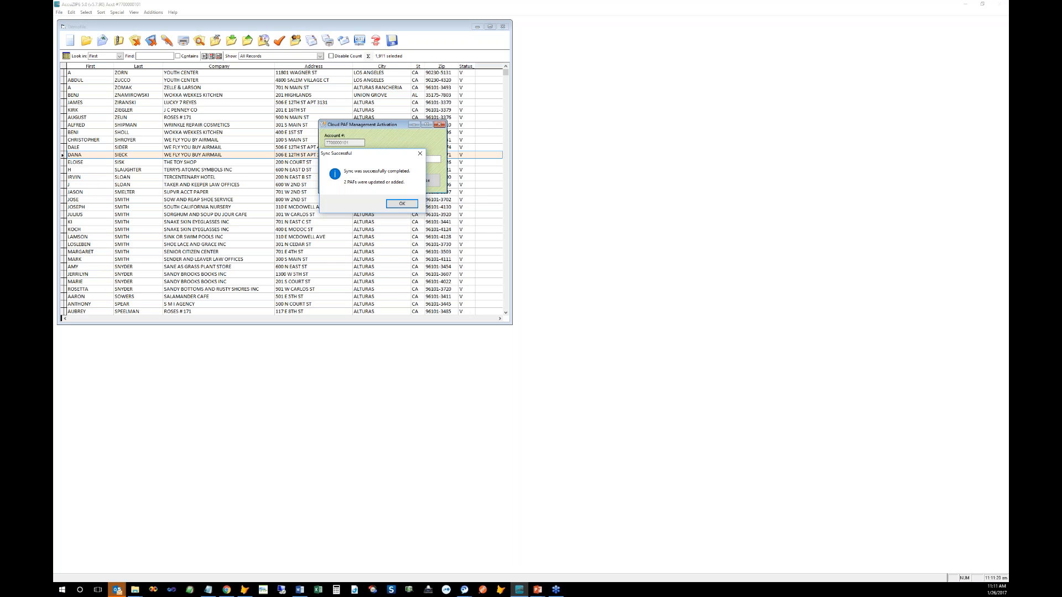
pyautogui.click(135, 590)
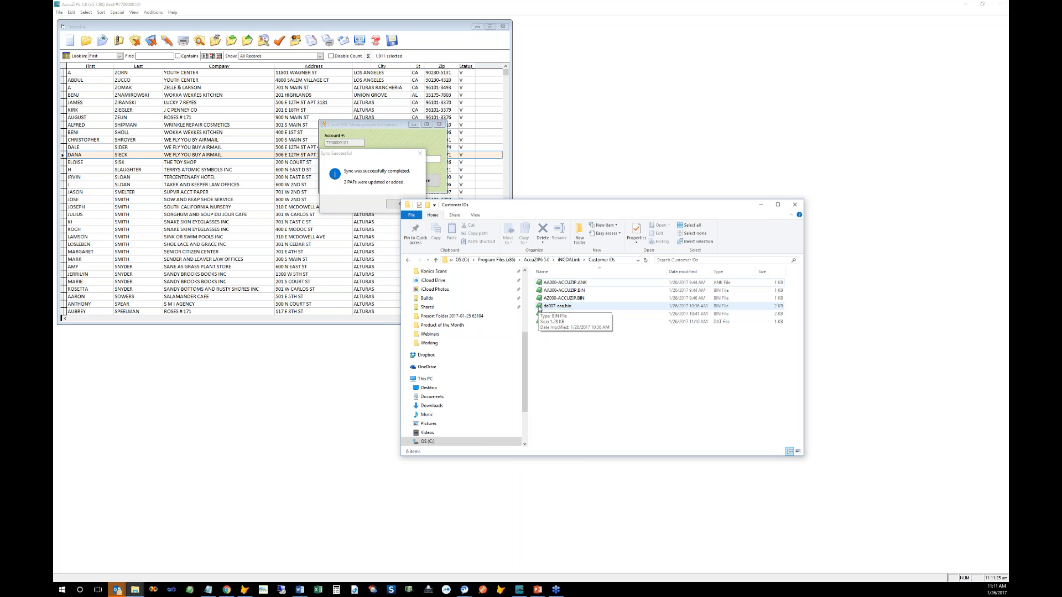
pyautogui.click(556, 306)
pyautogui.keyDown('shift'); pyautogui.click(556, 313); pyautogui.keyUp('shift')
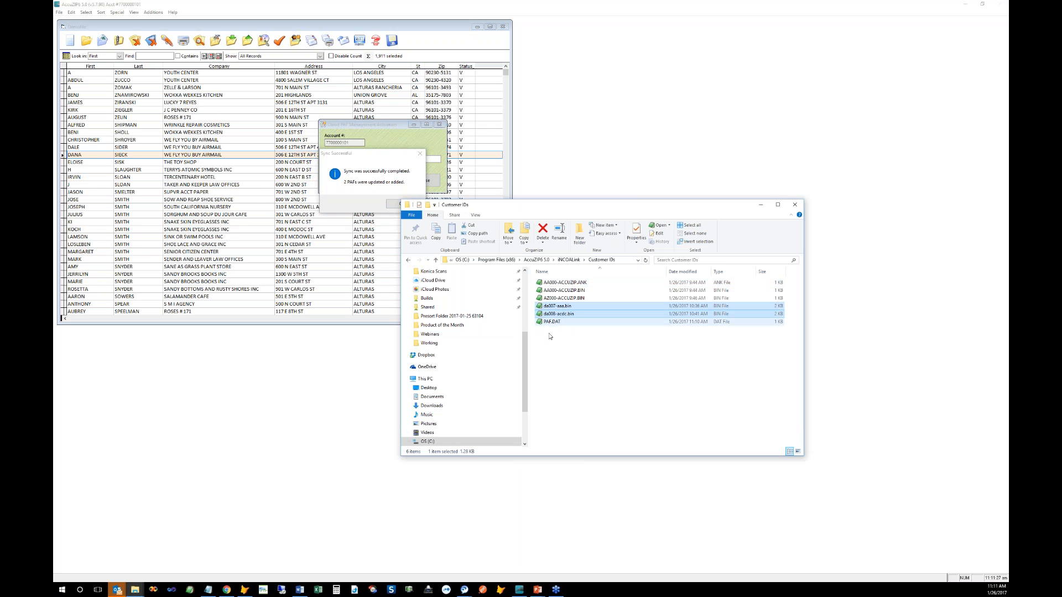
pyautogui.click(549, 338)
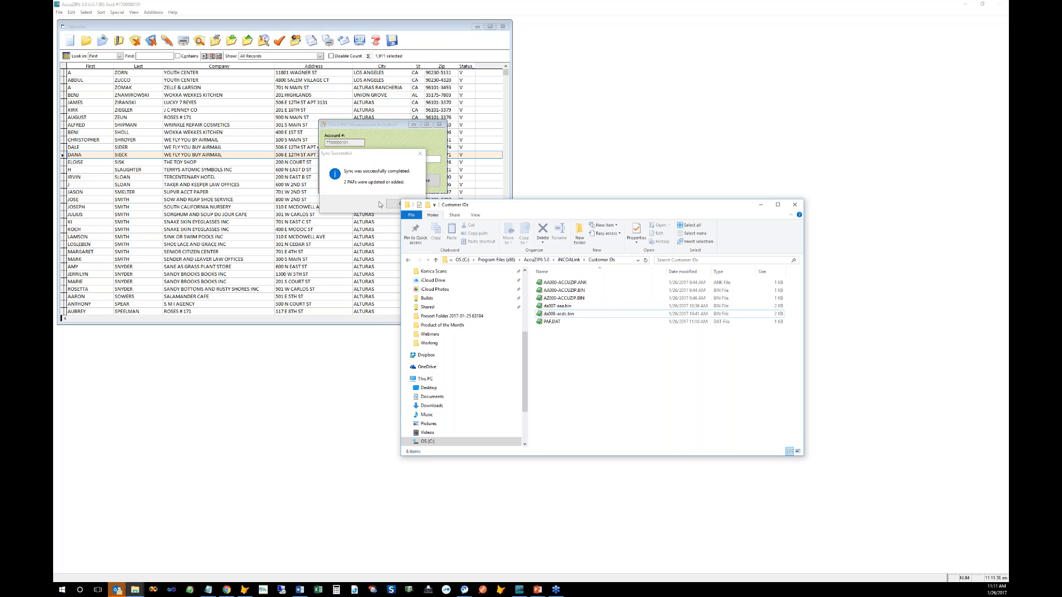
pyautogui.hotkey('alt', 'F4')
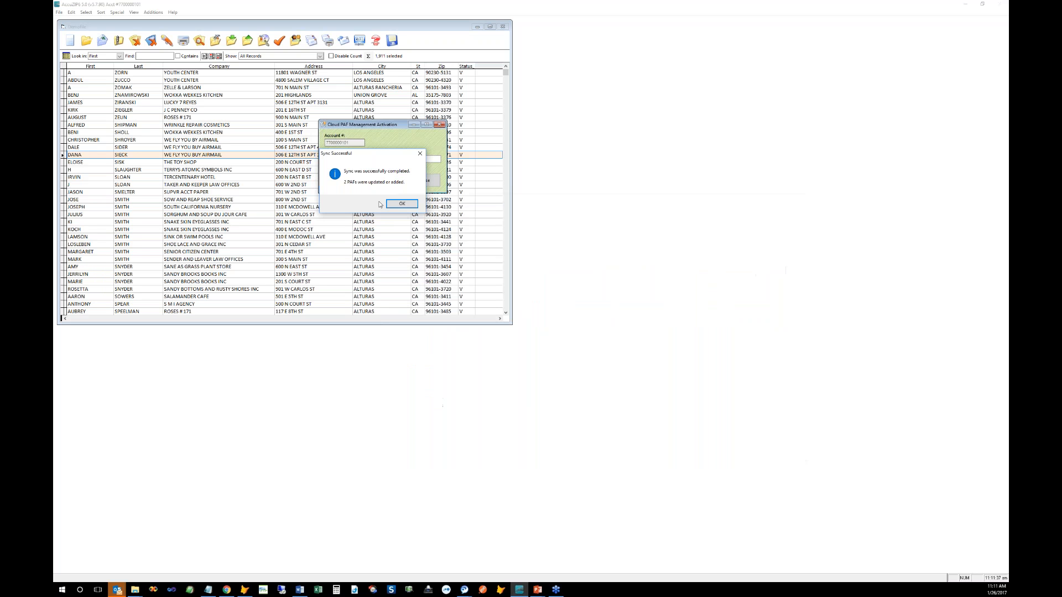
# Step: Close the sync messages, open Validate Records, and choose AAA | DA007 as the NCOALink ID
pyautogui.click(401, 203)
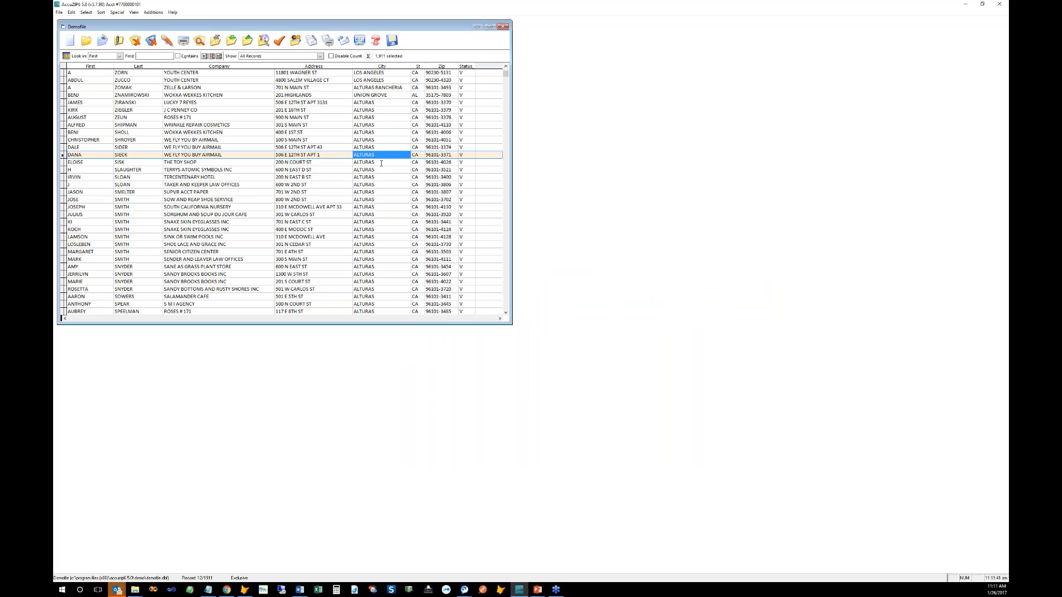
pyautogui.click(280, 44)
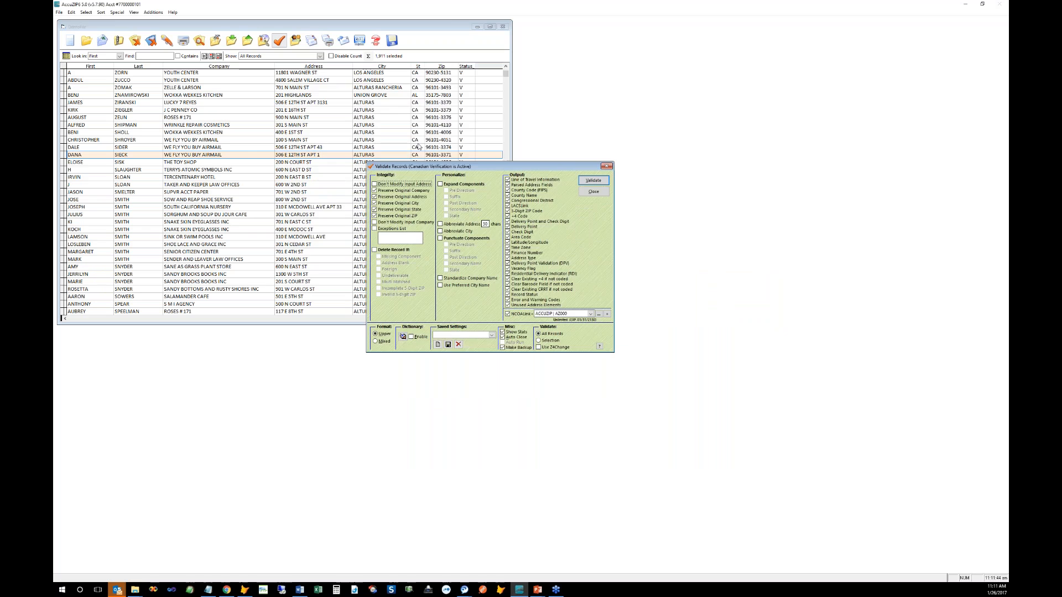
pyautogui.click(478, 236)
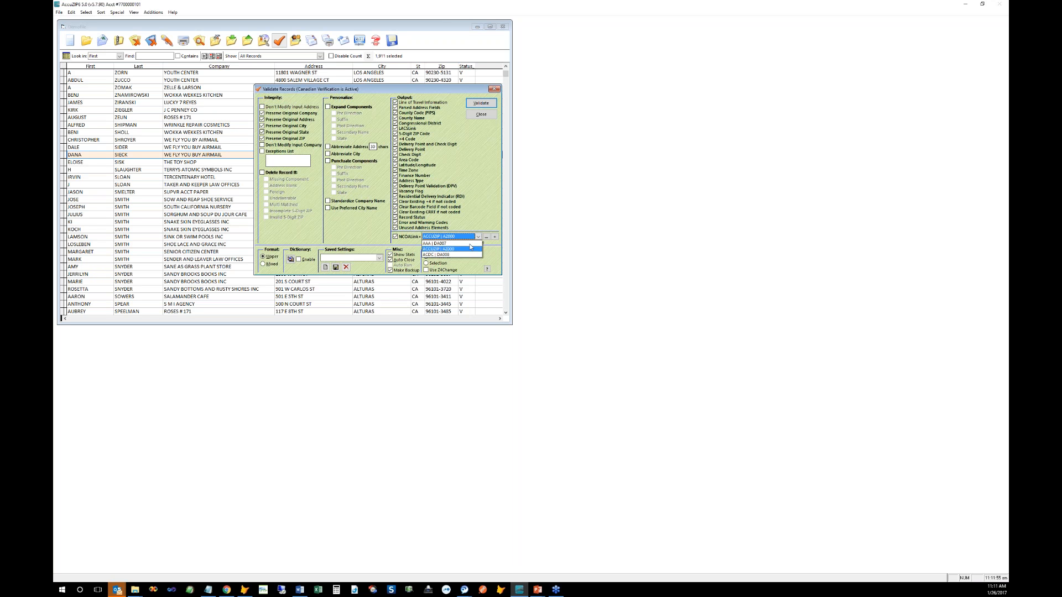
pyautogui.click(469, 254)
# Step: Reselect AAA | DA007, then switch the NCOALink ID to ACCUZIP | AZ000
pyautogui.click(479, 237)
pyautogui.click(442, 243)
pyautogui.click(442, 243)
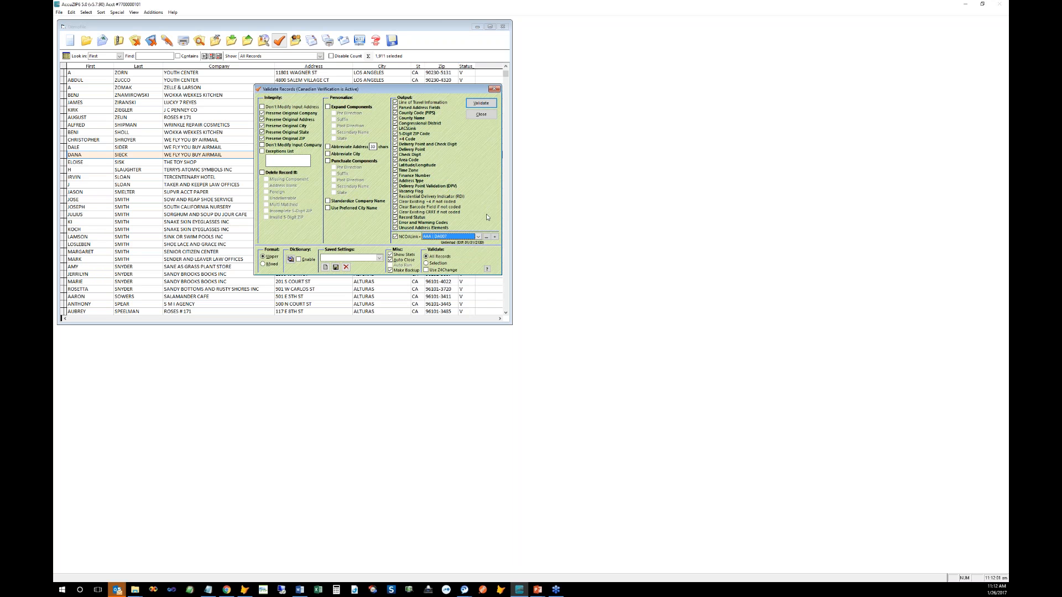
pyautogui.click(479, 236)
pyautogui.click(471, 246)
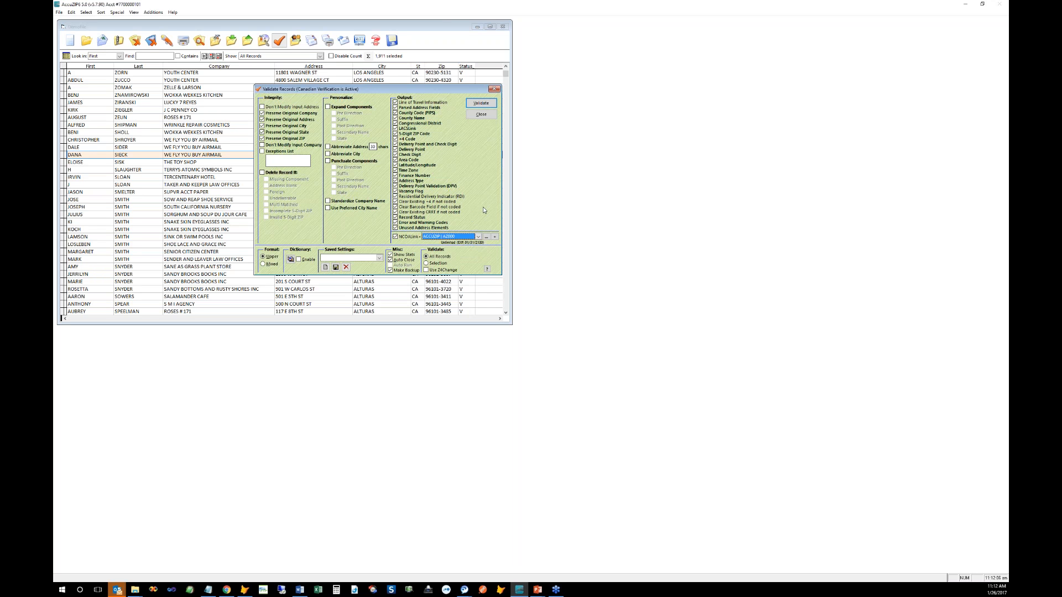
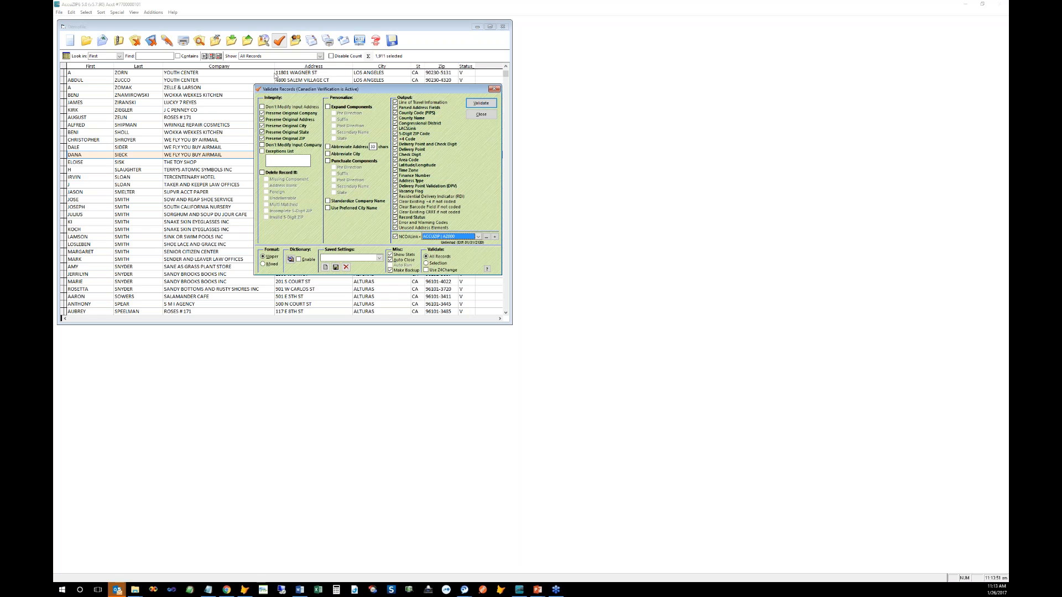
# Step: Keep ACCUZIP | AZ000 as the NCOALink PAF in the repositioned Validate Records window
pyautogui.click(326, 91)
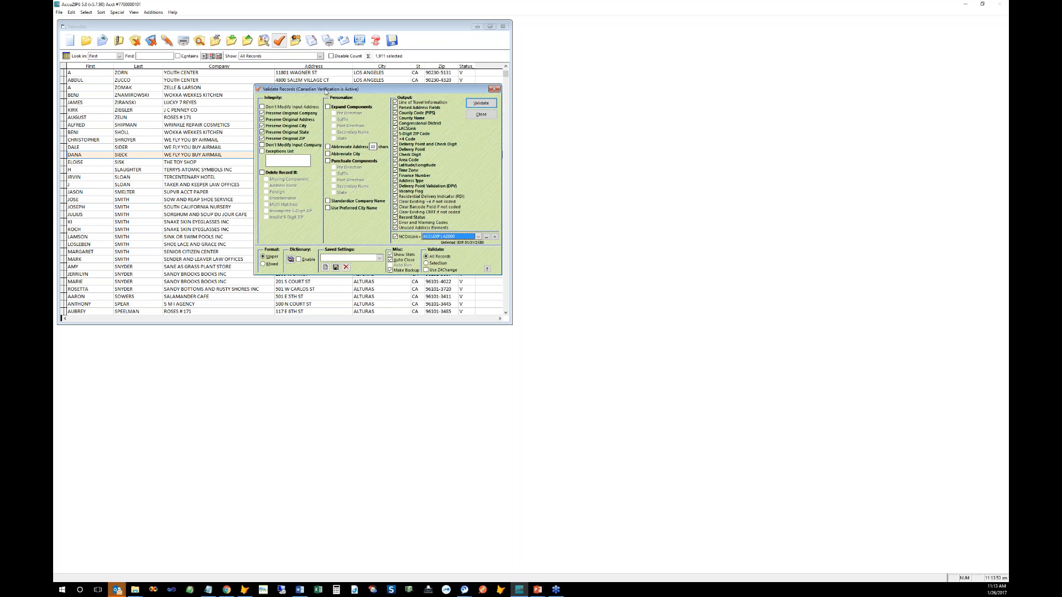
pyautogui.moveTo(324, 109); pyautogui.dragTo(382, 115)
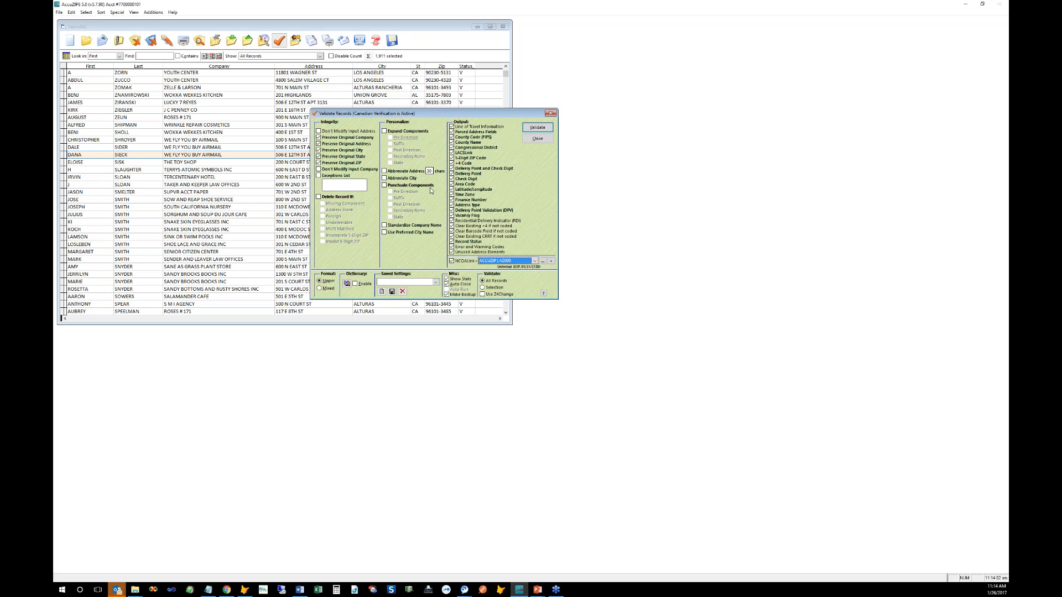
pyautogui.click(534, 260)
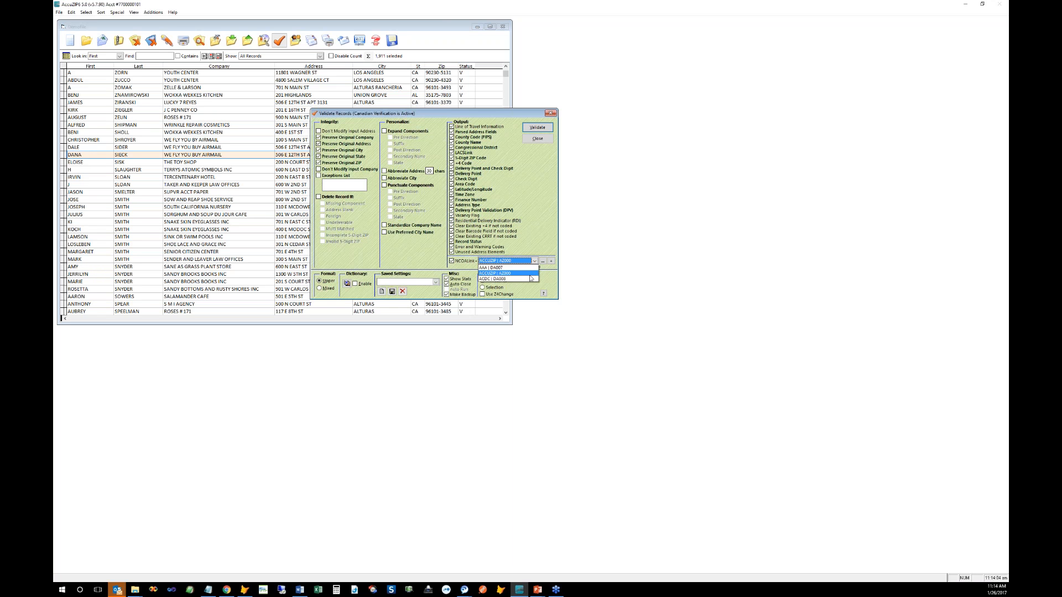
pyautogui.click(526, 272)
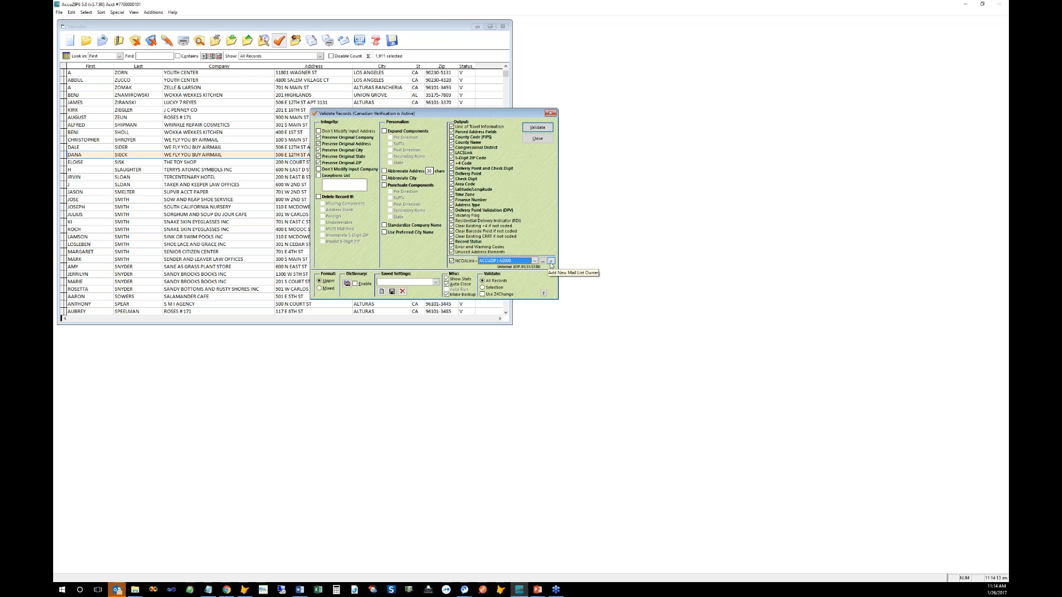
# Step: Start a new Mail List Owner PAF and move its window into position
pyautogui.click(551, 263)
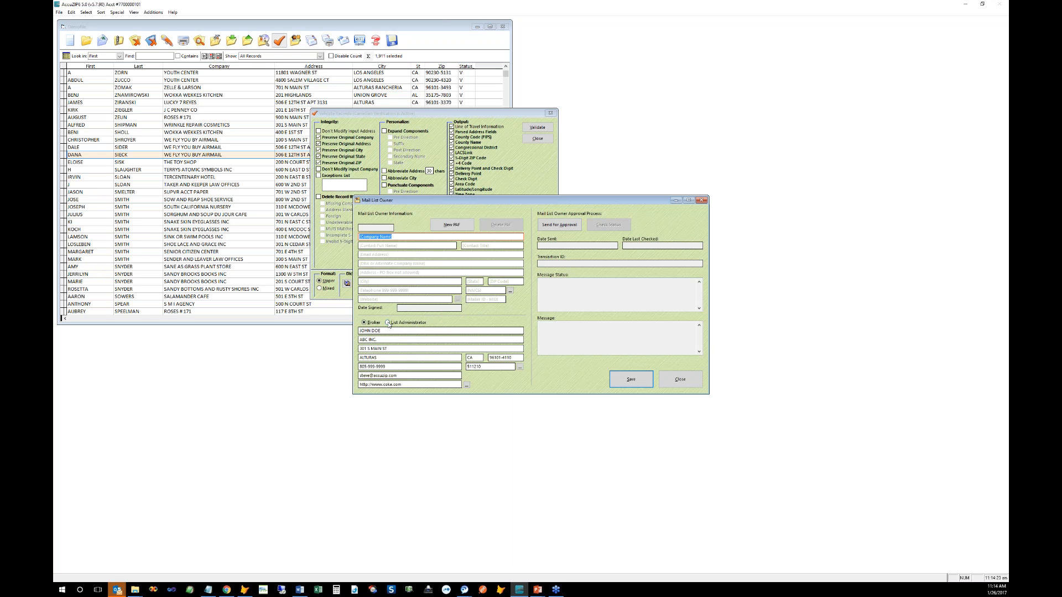
pyautogui.press('Delete')
pyautogui.moveTo(384, 330); pyautogui.dragTo(359, 330)
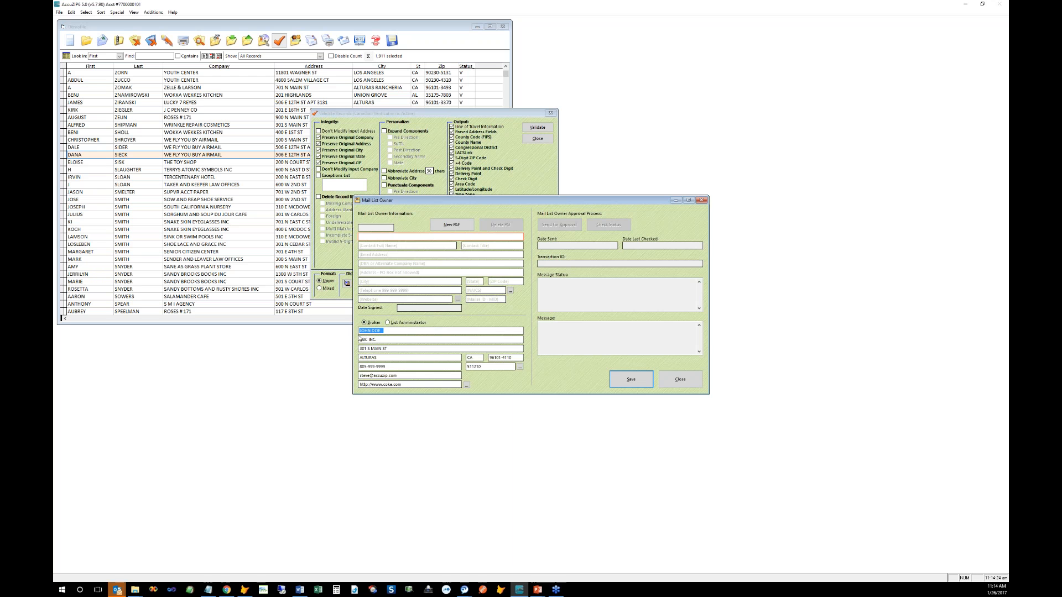
pyautogui.moveTo(404, 198); pyautogui.dragTo(308, 92)
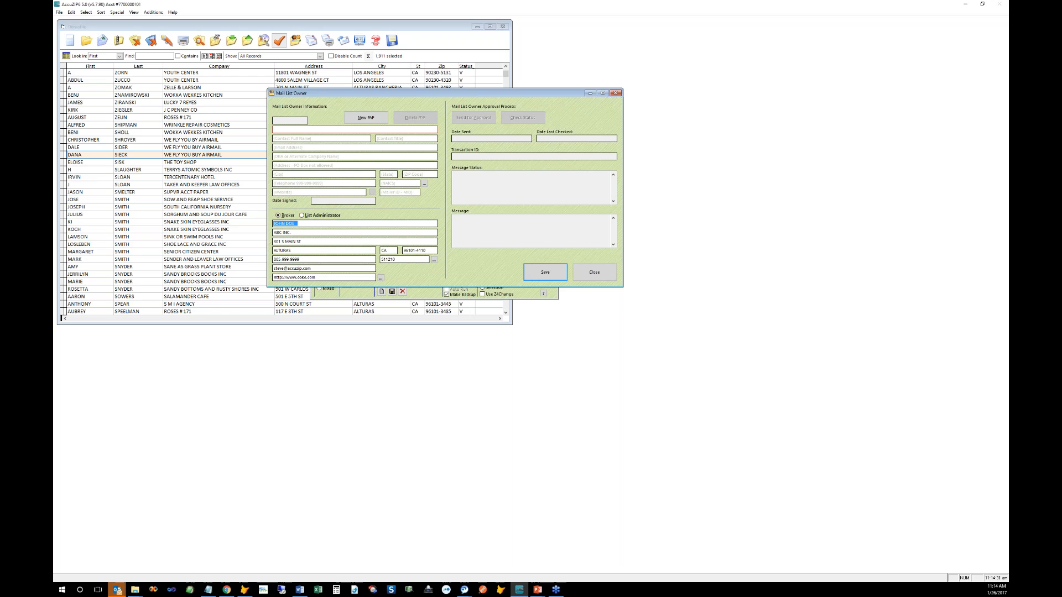
pyautogui.click(295, 224)
pyautogui.moveTo(289, 96); pyautogui.dragTo(291, 113)
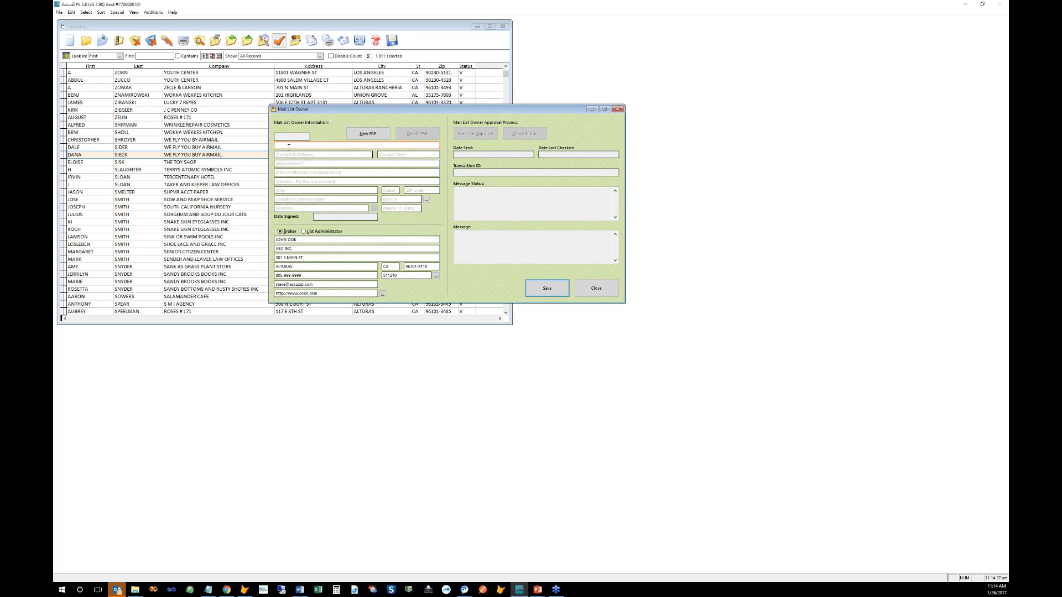
# Step: Enter company 'acme inc' and the contact's first and last name
pyautogui.click(287, 154)
pyautogui.hotkey('shift', 'Tab')
pyautogui.write('acme inc')
pyautogui.press('Tab')
pyautogui.write('john')
pyautogui.press('Tab')
pyautogui.write('doe')
pyautogui.press('Tab')
pyautogui.keyDown('shift'); pyautogui.click(281, 146); pyautogui.keyUp('shift')
pyautogui.moveTo(317, 163); pyautogui.dragTo(275, 164)
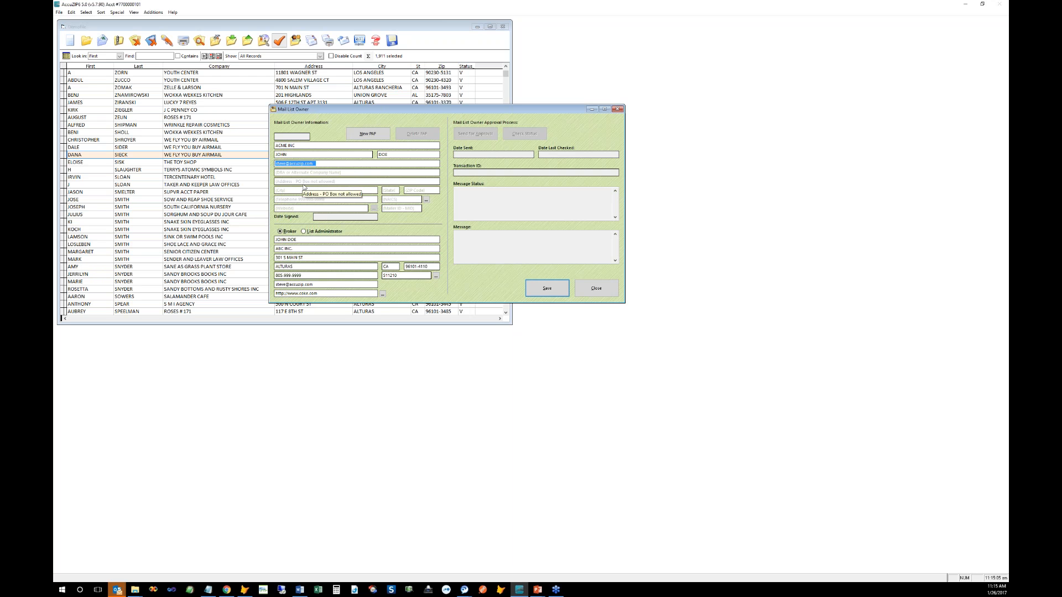
pyautogui.click(356, 181)
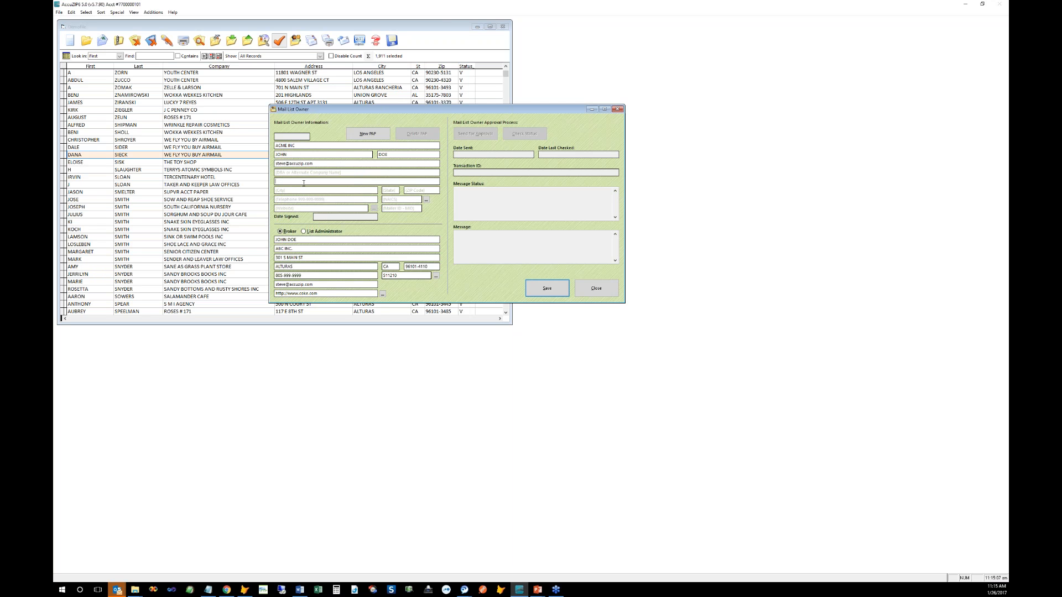
pyautogui.write('3216 el camino')
pyautogui.press('Tab')
pyautogui.press('Tab')
pyautogui.press('Tab')
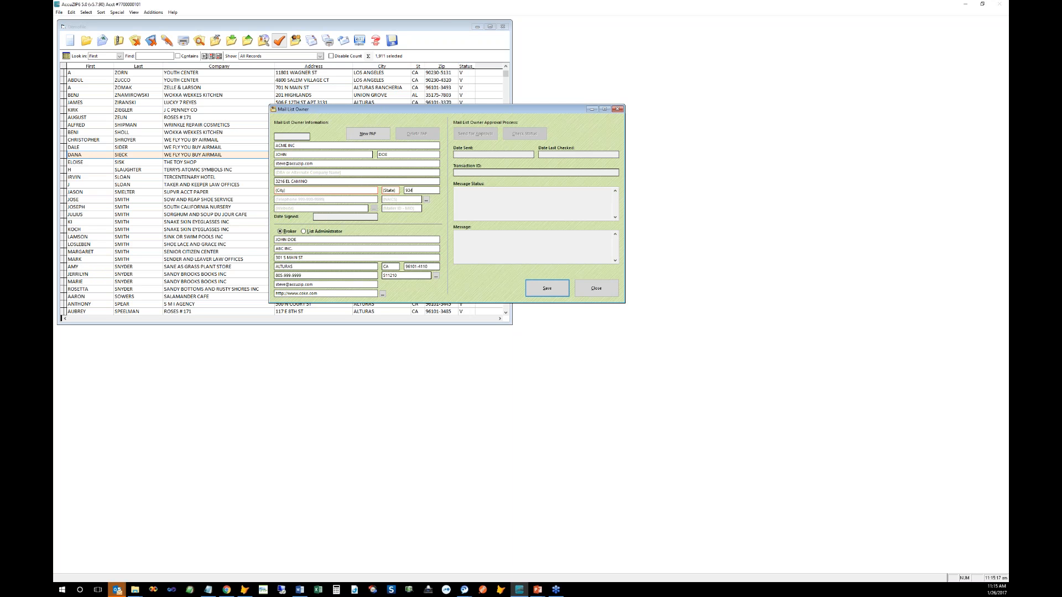
pyautogui.press('Tab')
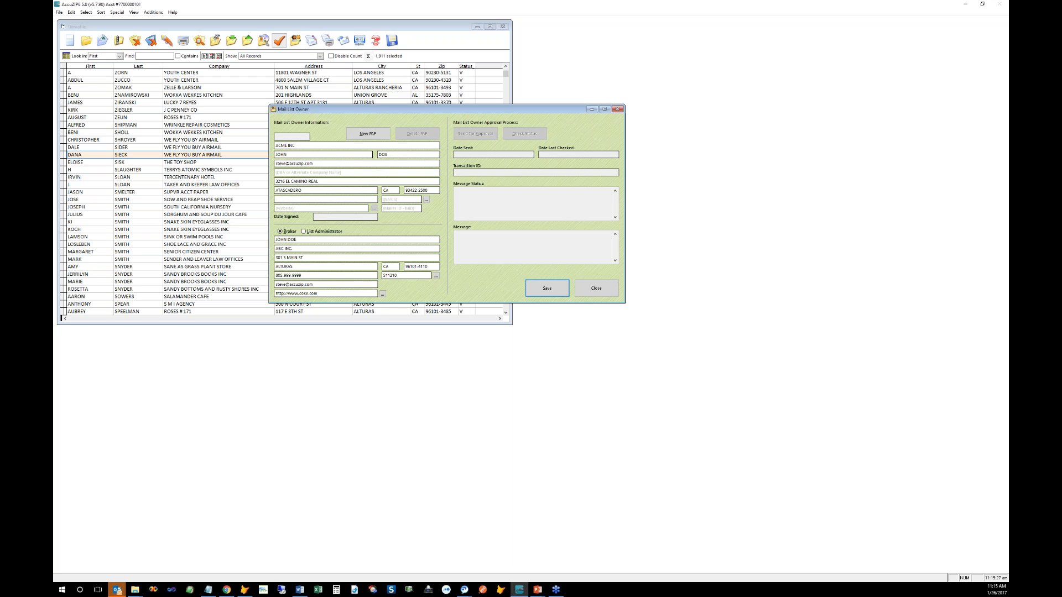
# Step: Add the owner's telephone number, save, and bring up the NAICS code lookup site
pyautogui.click(401, 200)
pyautogui.click(326, 199)
pyautogui.click(402, 199)
pyautogui.click(535, 292)
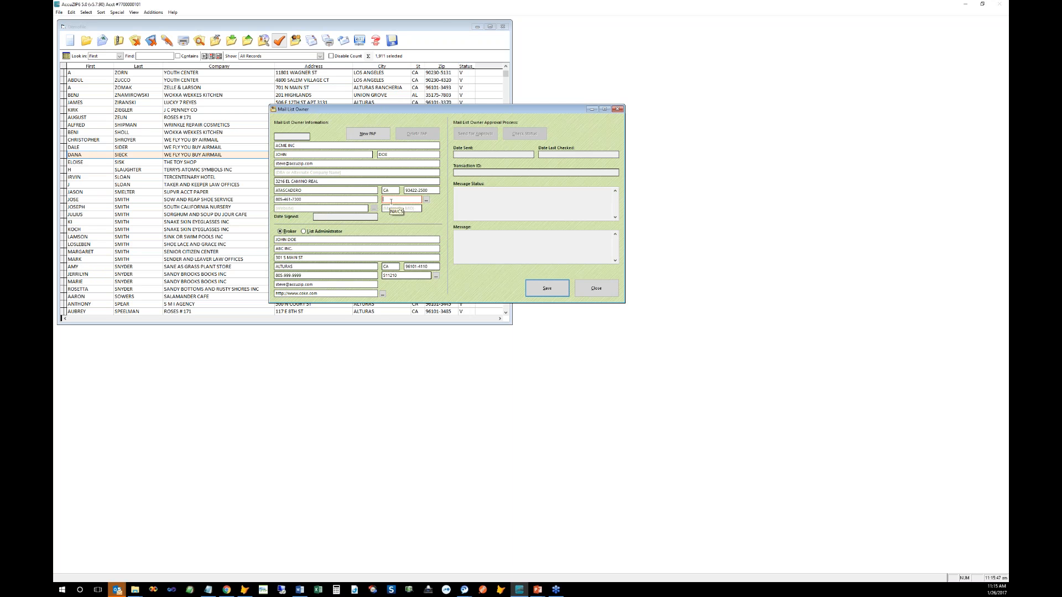
pyautogui.click(426, 200)
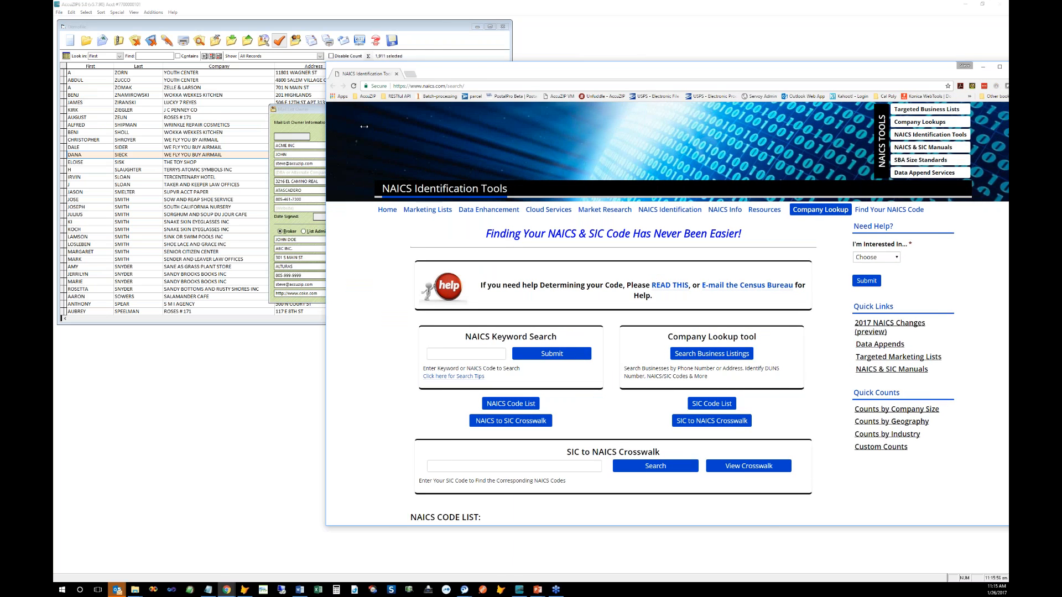
# Step: Search naics.com for 'printing' to find the commercial printing NAICS code
pyautogui.moveTo(325, 126); pyautogui.dragTo(391, 127)
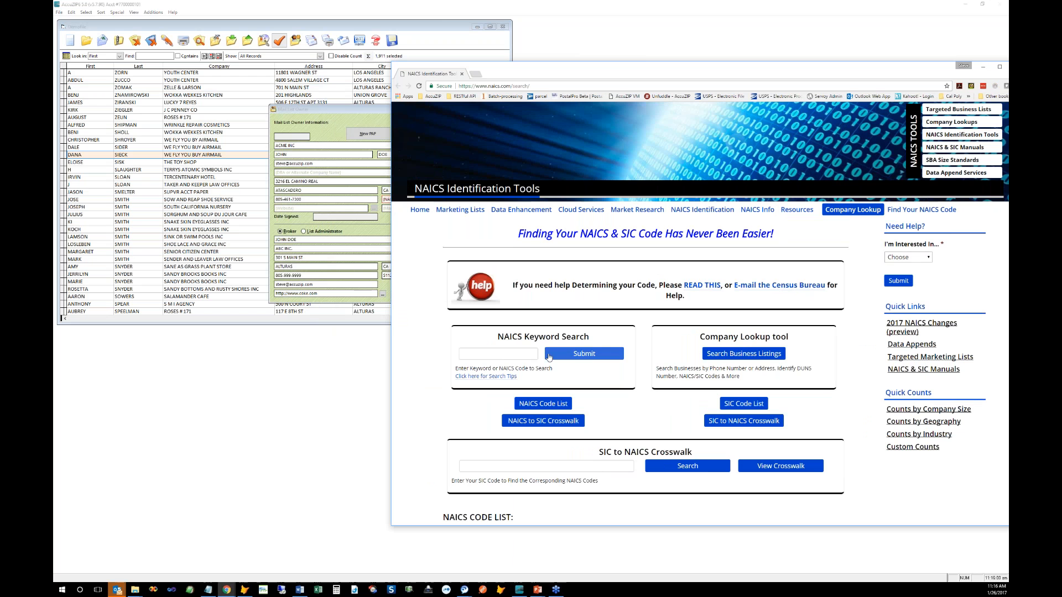
pyautogui.click(511, 353)
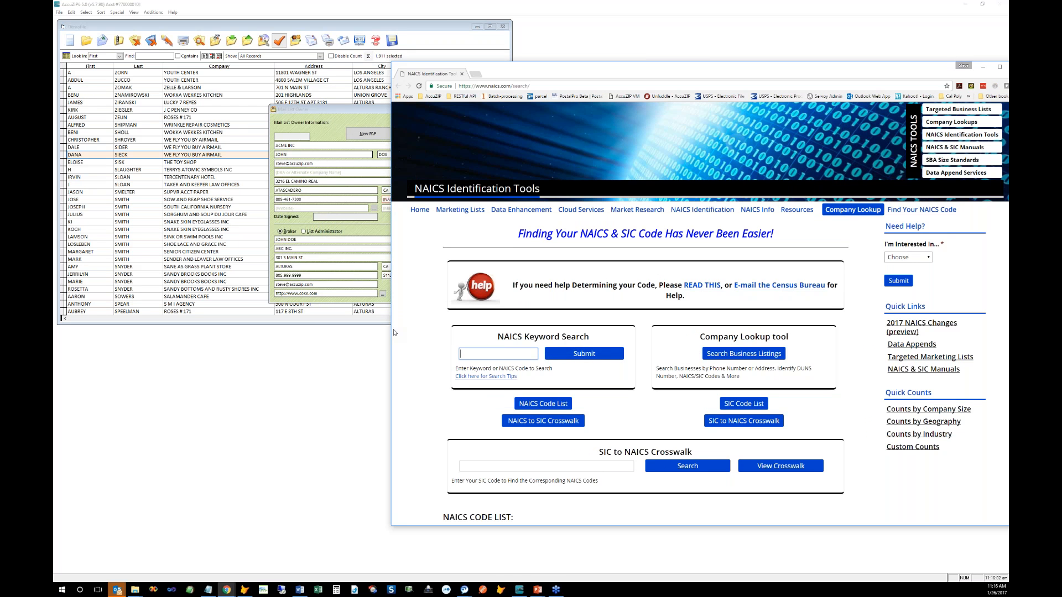
pyautogui.moveTo(391, 334); pyautogui.dragTo(432, 334)
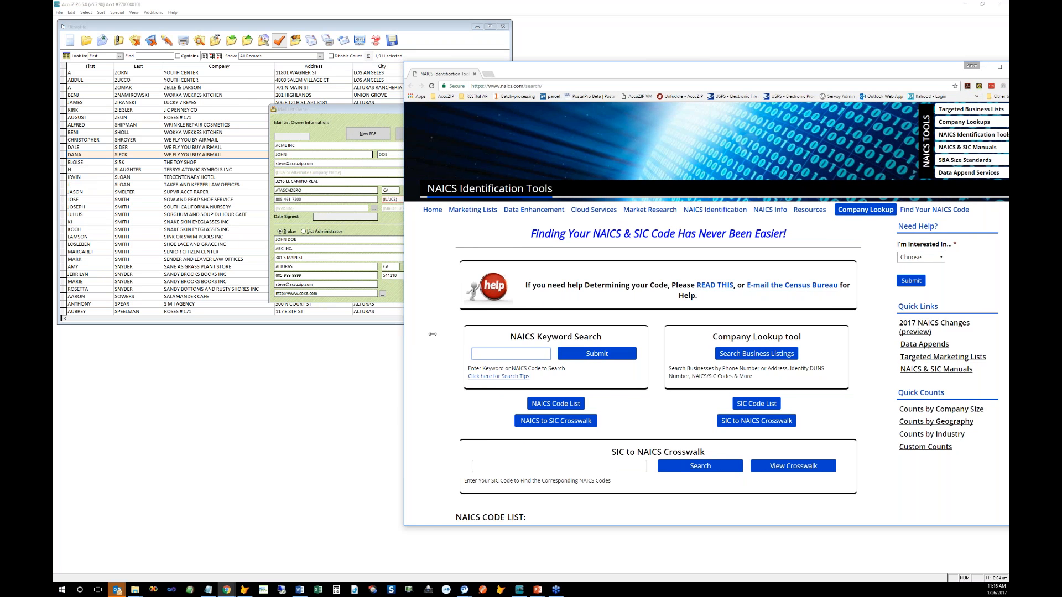
pyautogui.write('printin')
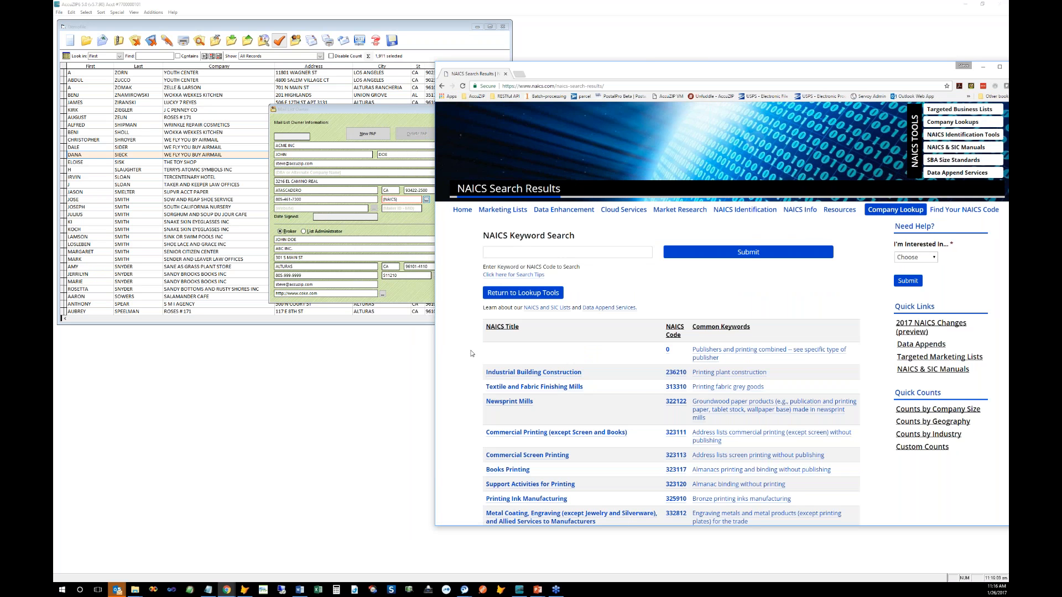
pyautogui.scroll(-1, 471, 353)
pyautogui.scroll(-1, 471, 353)
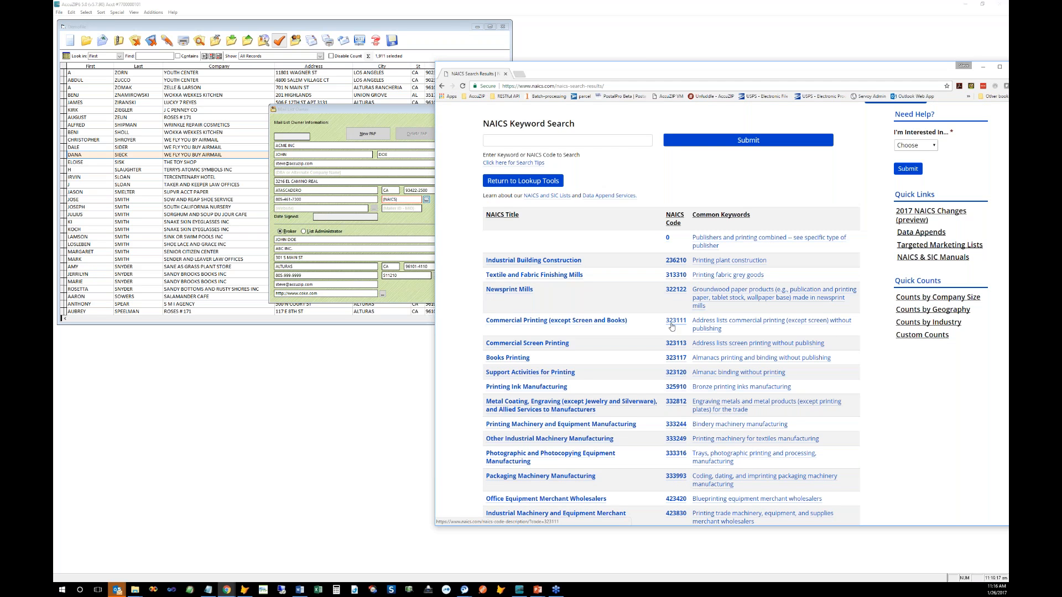
pyautogui.click(506, 73)
# Step: Enter NAICS code 323111 for the mail list owner
pyautogui.click(401, 199)
pyautogui.write('32311')
pyautogui.press('Tab')
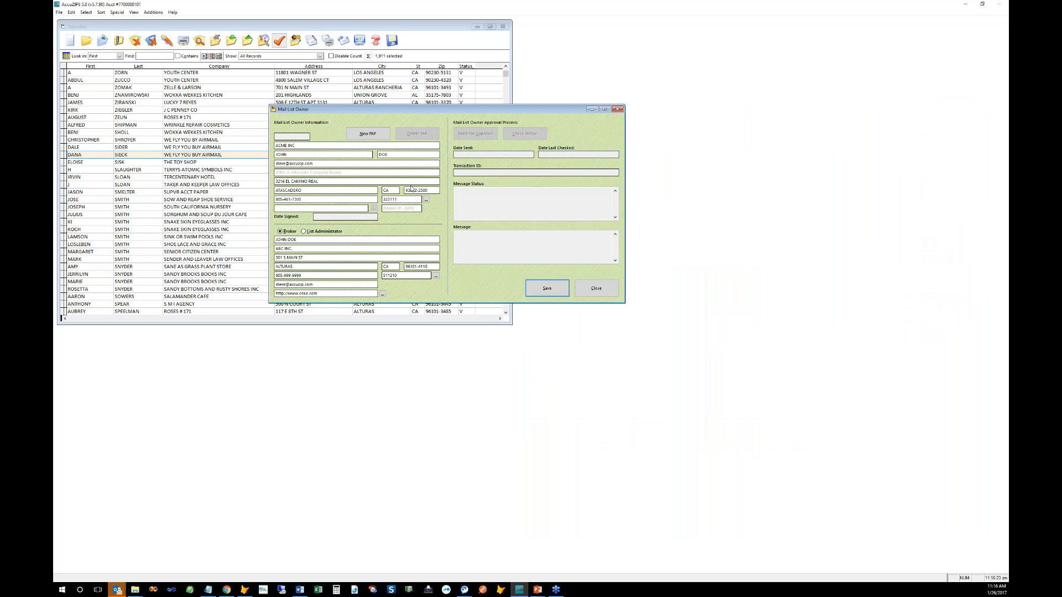
pyautogui.write('www.pepsi.com')
pyautogui.press('Tab')
pyautogui.click(374, 208)
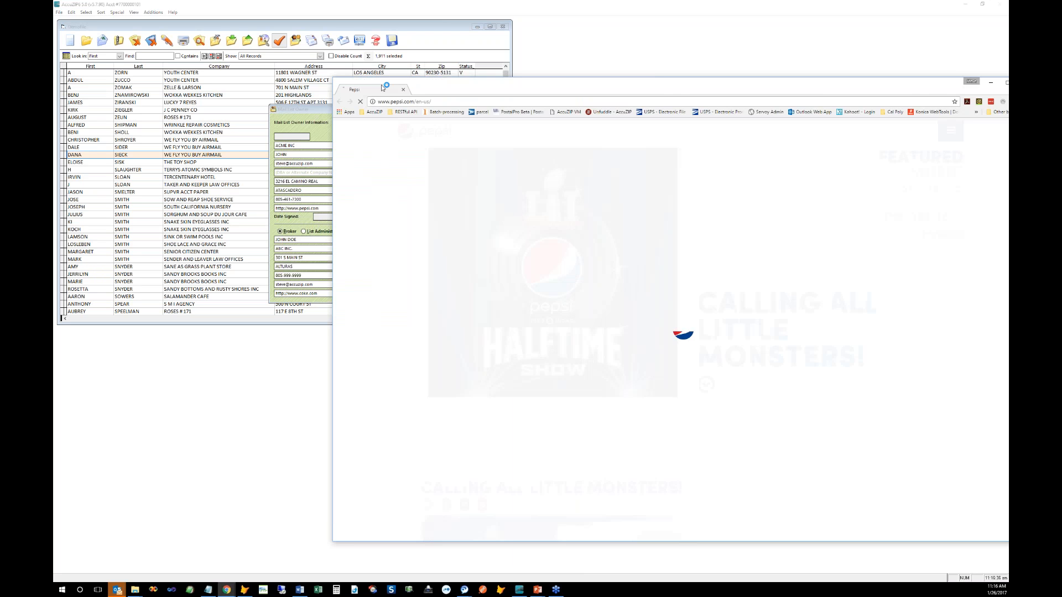
pyautogui.moveTo(298, 304); pyautogui.dragTo(374, 299)
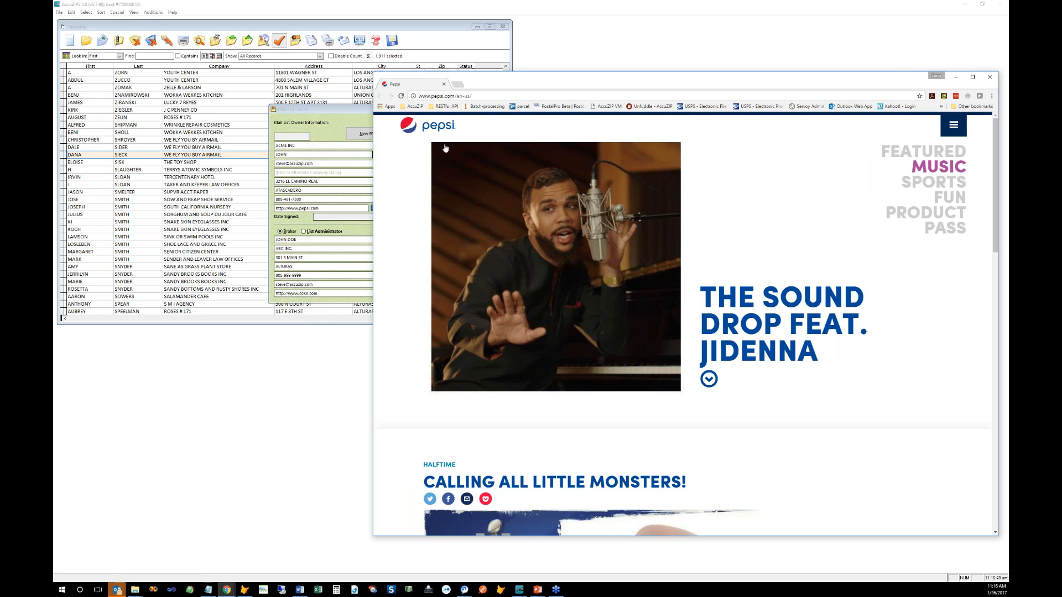
pyautogui.click(364, 229)
pyautogui.click(409, 208)
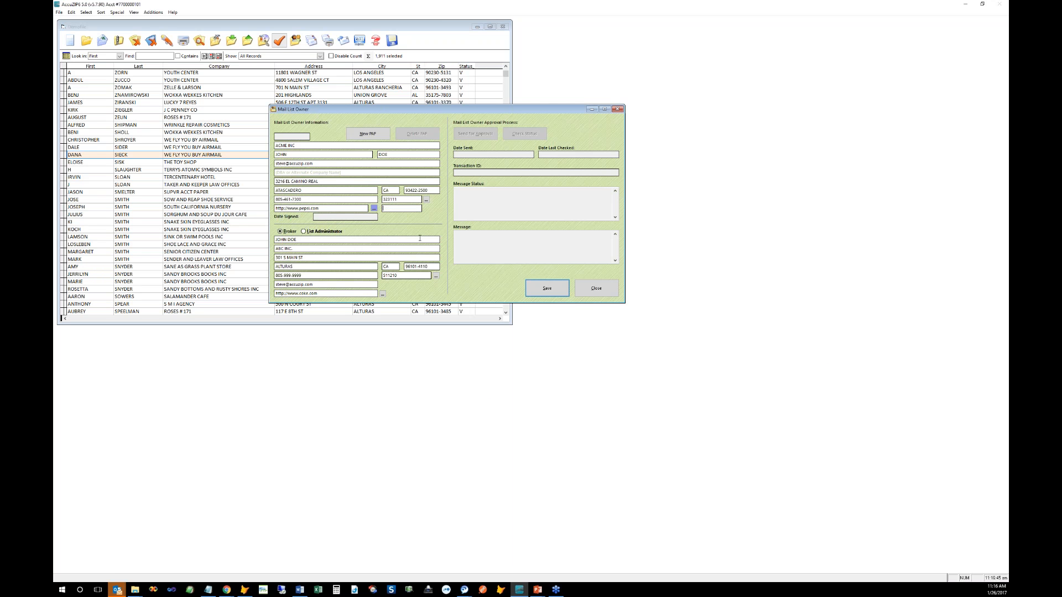
# Step: Confirm the owner's Mailer ID and save the new Mail List Owner PAF
pyautogui.press('Tab')
pyautogui.click(549, 291)
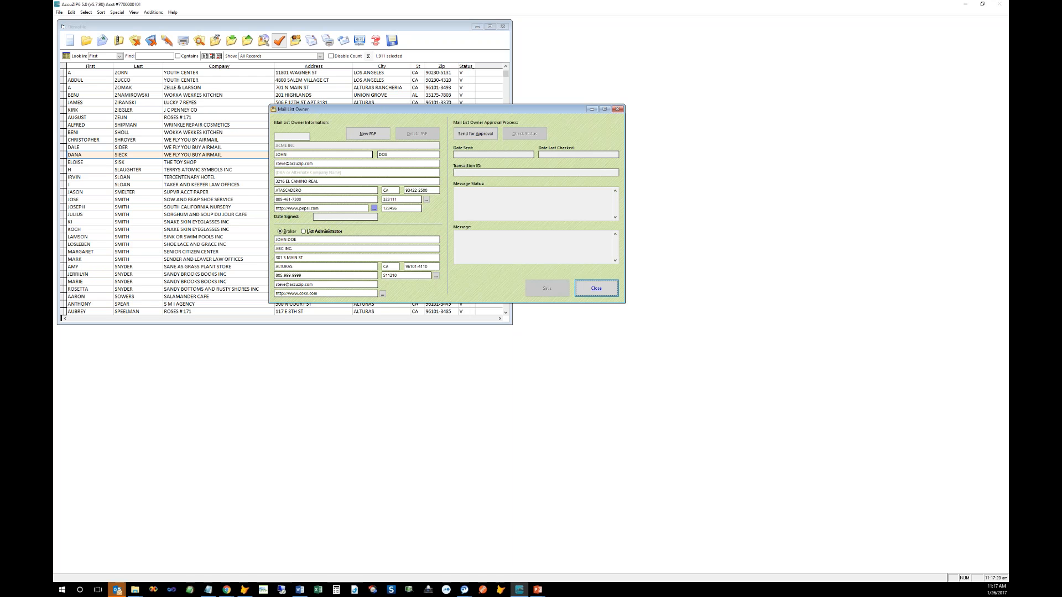
pyautogui.moveTo(314, 163); pyautogui.dragTo(277, 163)
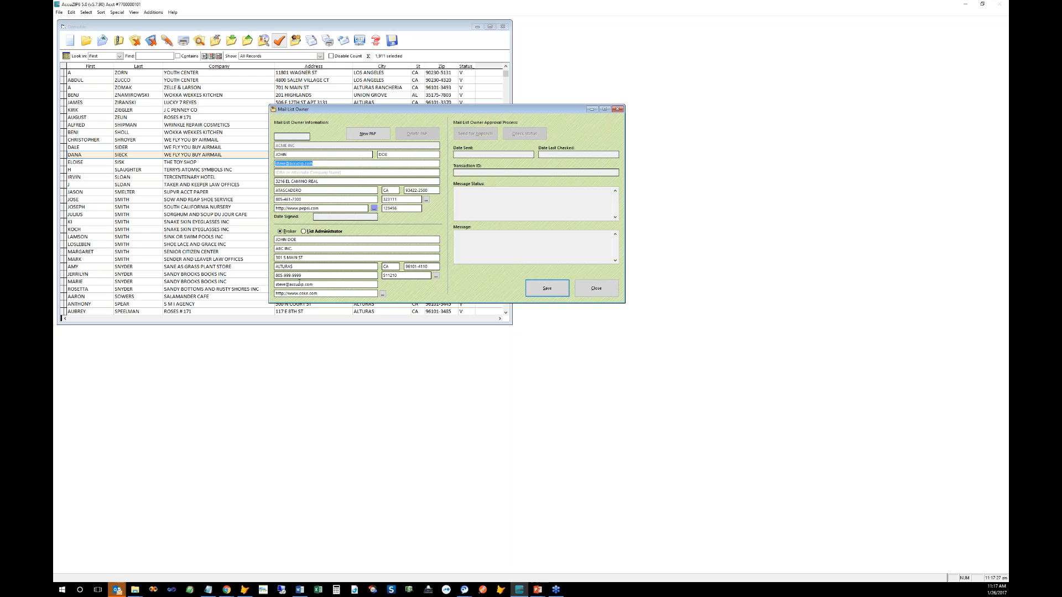
pyautogui.moveTo(314, 284); pyautogui.dragTo(275, 284)
pyautogui.moveTo(318, 294)
pyautogui.mouseDown()
pyautogui.moveTo(275, 293)
pyautogui.moveTo(317, 293)
pyautogui.mouseUp()
pyautogui.click(308, 294)
pyautogui.click(317, 294)
pyautogui.moveTo(322, 294); pyautogui.dragTo(276, 295)
pyautogui.click(317, 294)
pyautogui.click(525, 294)
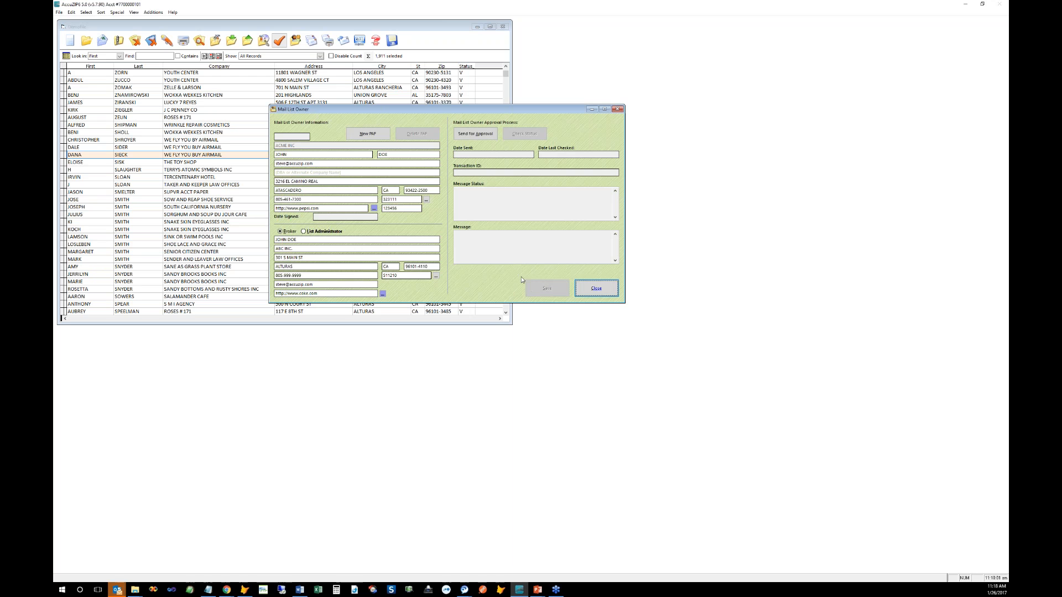
# Step: Send the ACME INC Mail List Owner PAF to the owner for approval
pyautogui.click(476, 134)
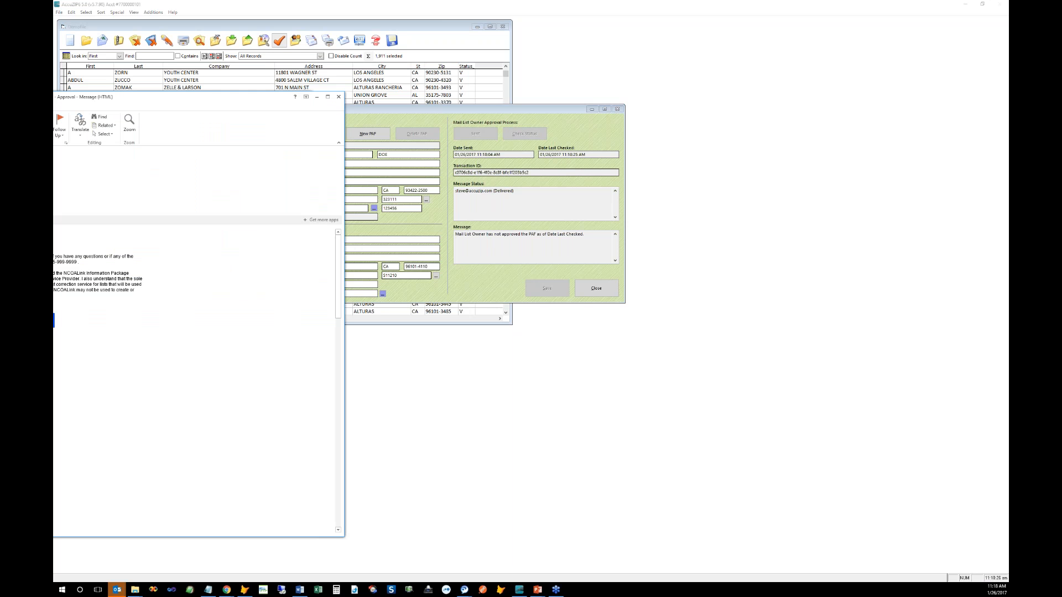
pyautogui.moveTo(184, 82); pyautogui.dragTo(468, 82)
pyautogui.moveTo(355, 241)
pyautogui.mouseDown()
pyautogui.moveTo(423, 240)
pyautogui.moveTo(369, 240)
pyautogui.mouseUp()
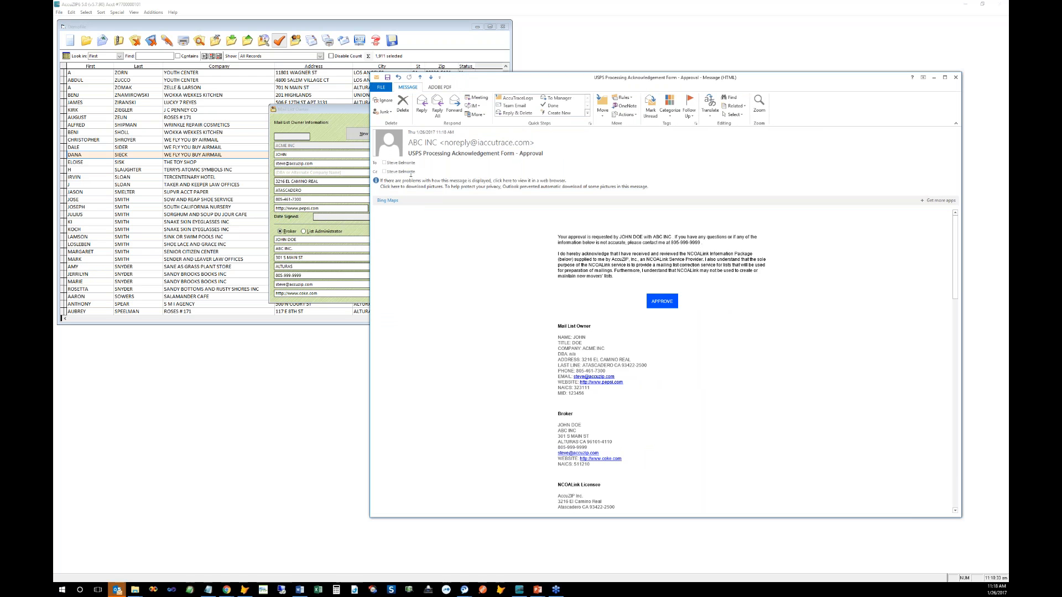
pyautogui.moveTo(393, 166)
pyautogui.moveTo(419, 150)
pyautogui.moveTo(471, 145)
pyautogui.moveTo(619, 237); pyautogui.dragTo(643, 238)
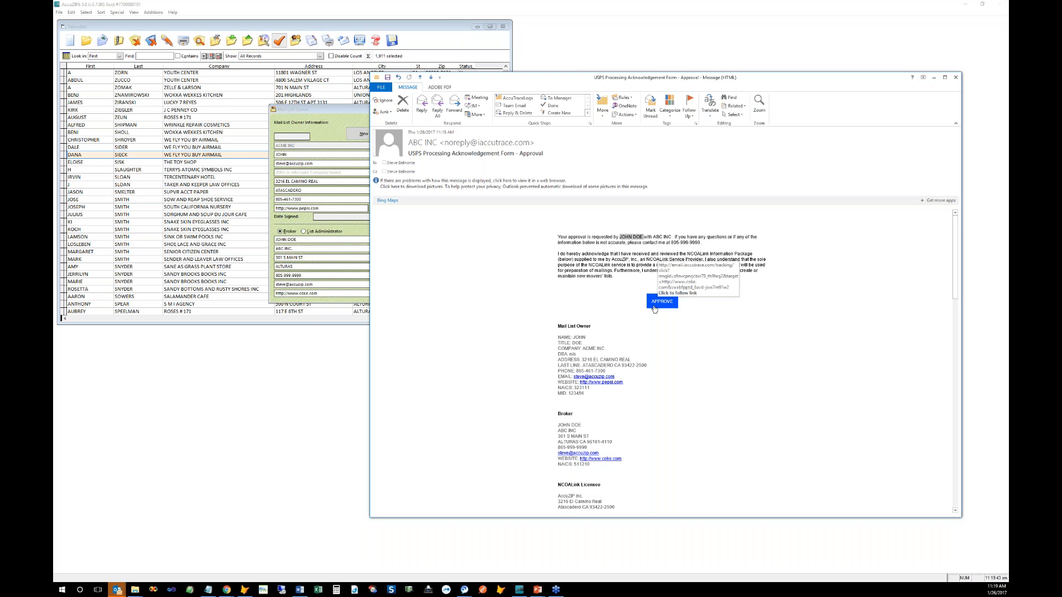
pyautogui.scroll(-1, 543, 327)
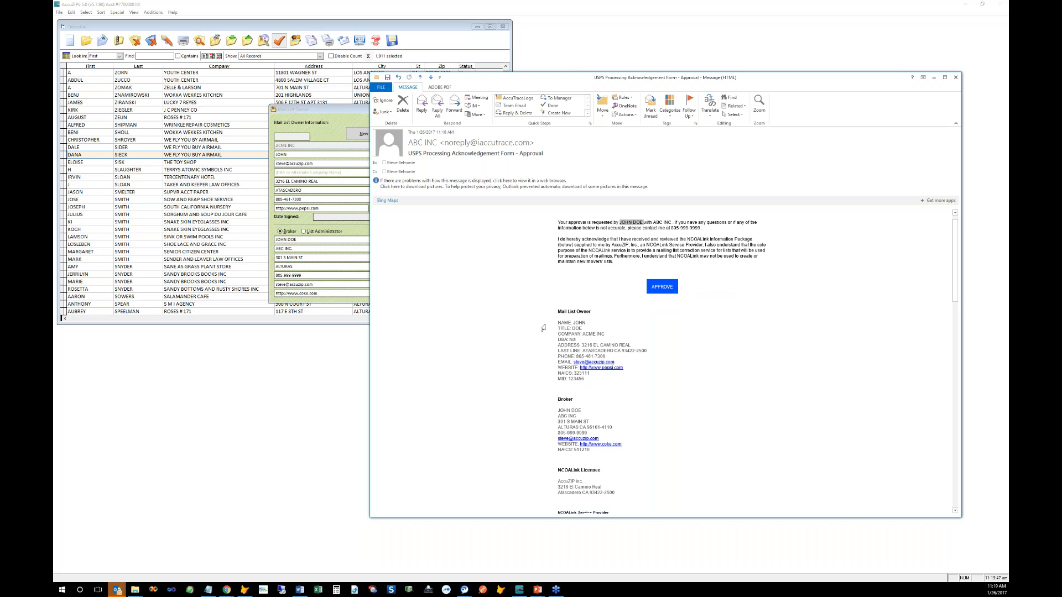
pyautogui.scroll(-1, 543, 328)
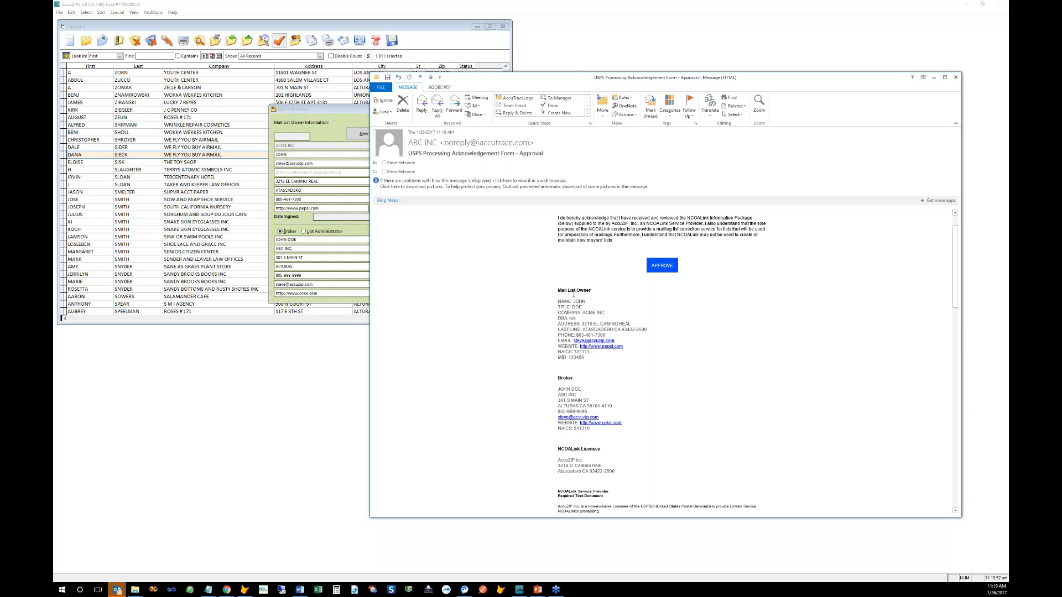
pyautogui.scroll(-3, 573, 294)
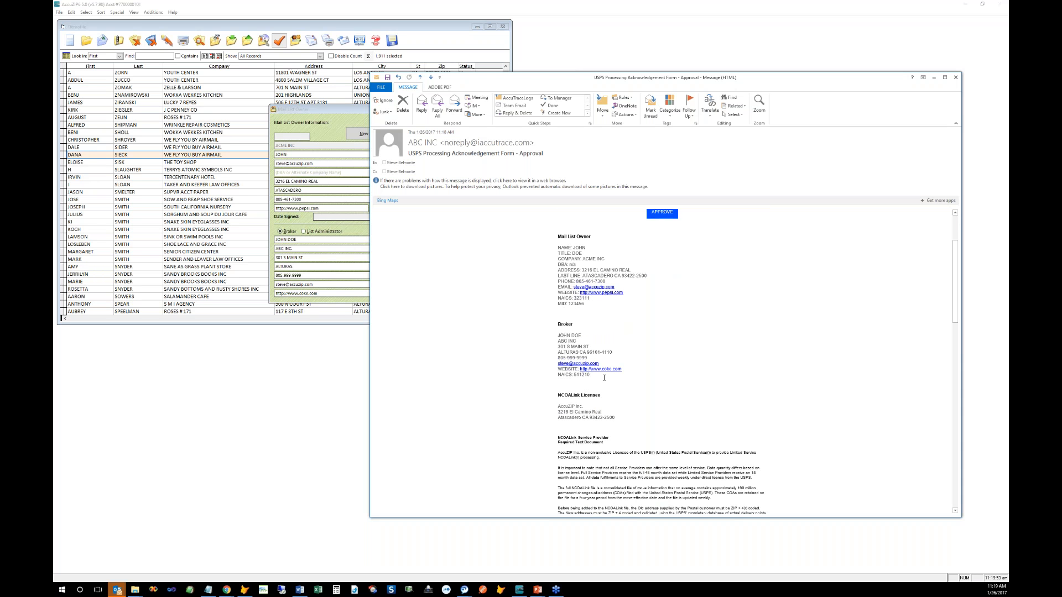
pyautogui.scroll(-2, 619, 353)
pyautogui.scroll(-3, 548, 347)
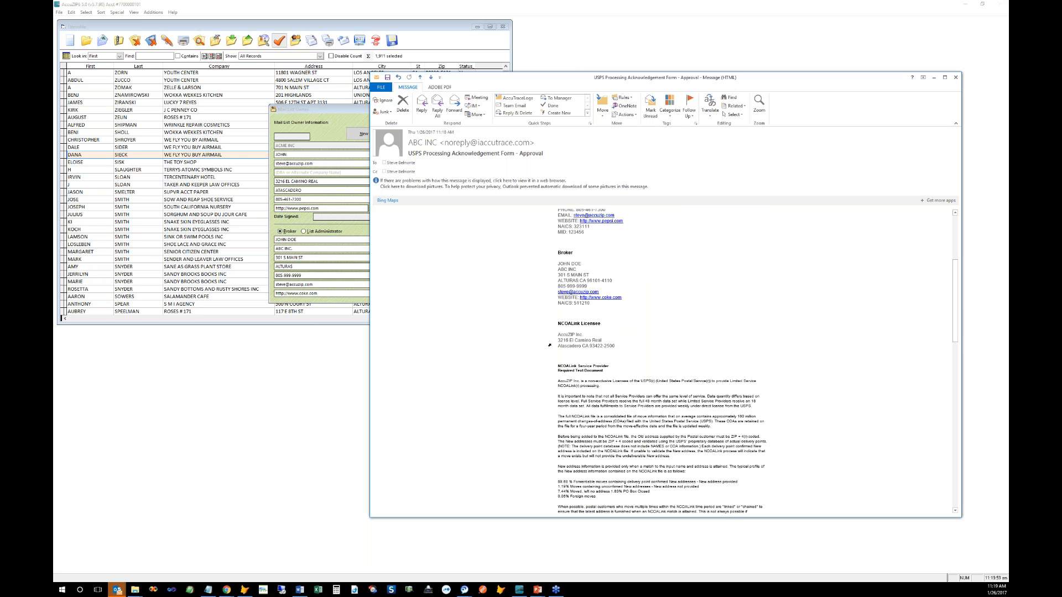
pyautogui.scroll(-1, 556, 391)
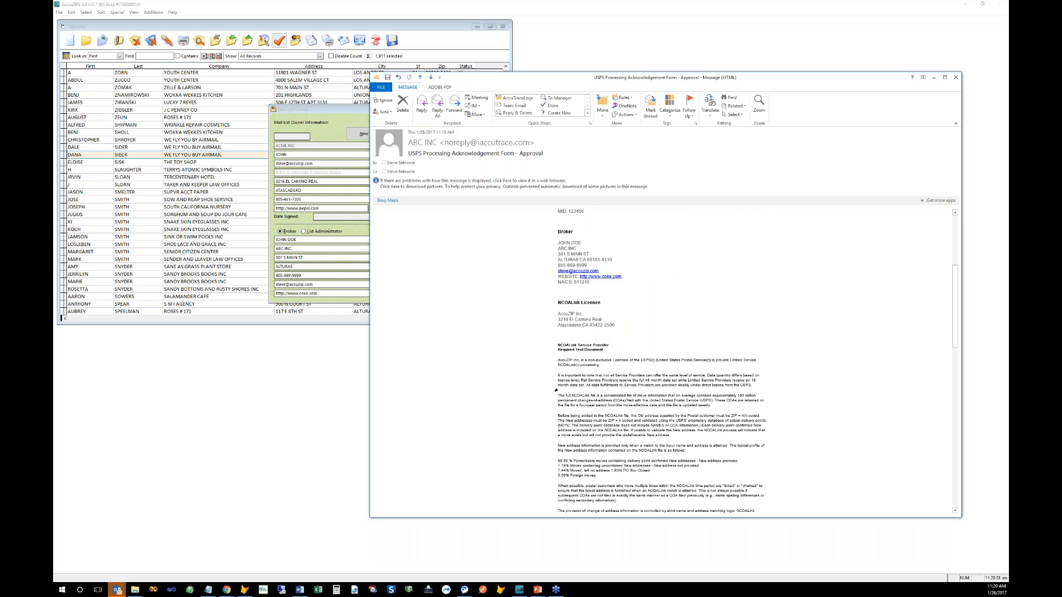
pyautogui.scroll(-5, 556, 390)
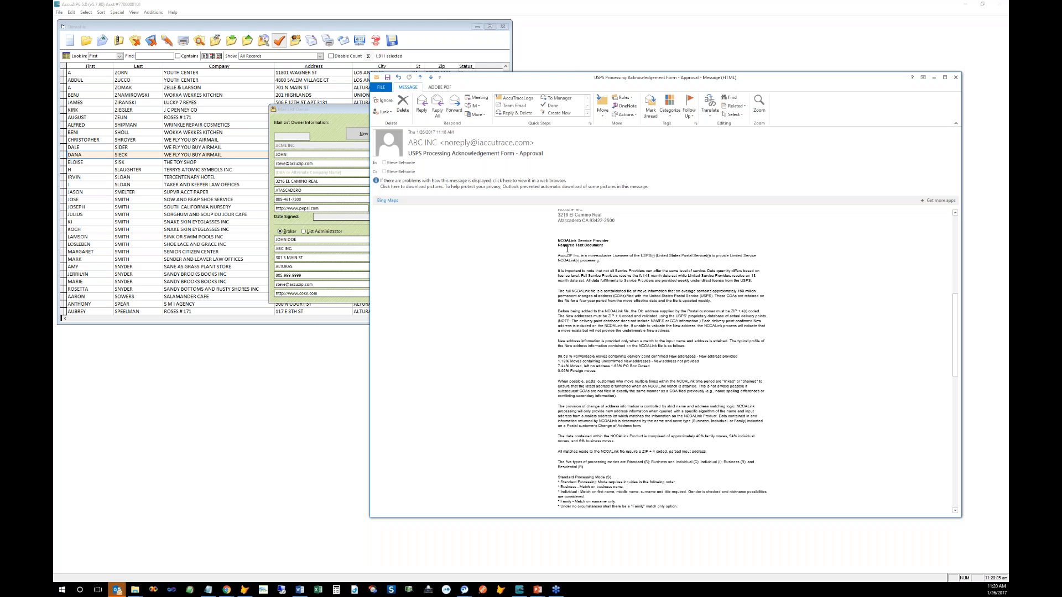
pyautogui.scroll(-6, 595, 306)
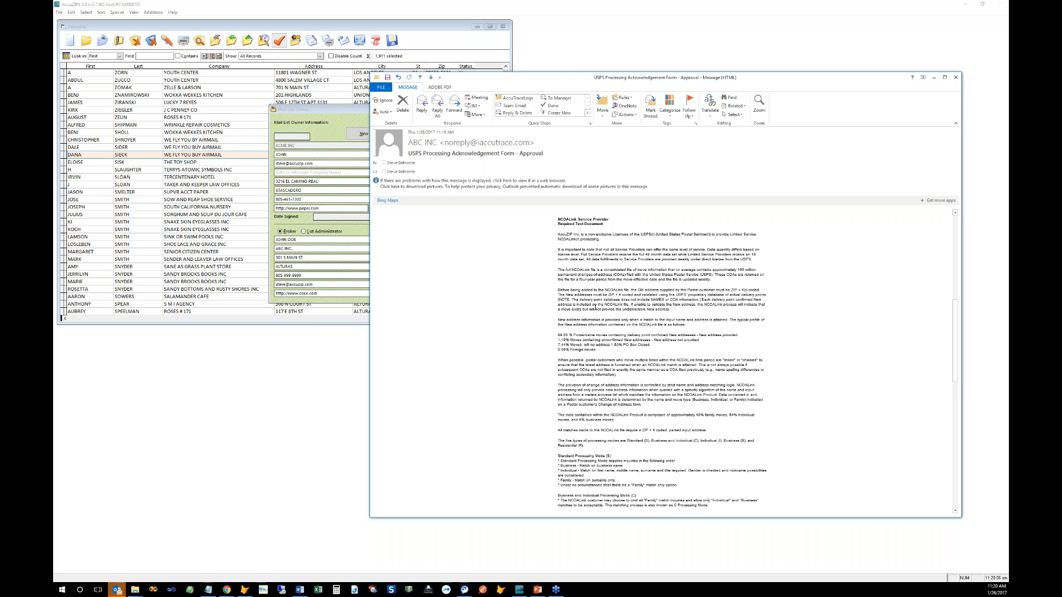
pyautogui.scroll(-7, 595, 307)
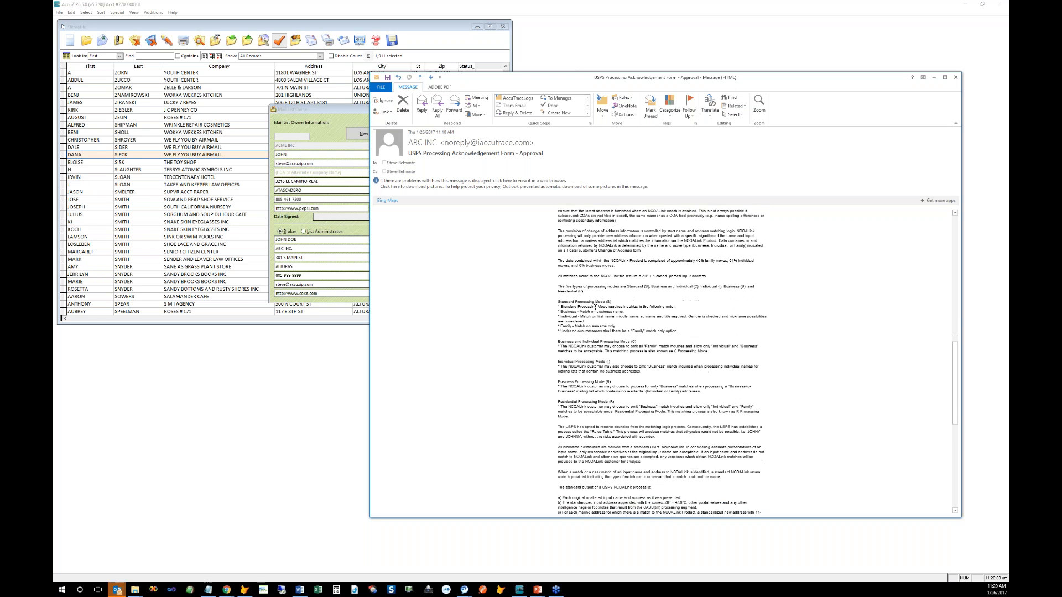
pyautogui.scroll(-9, 595, 307)
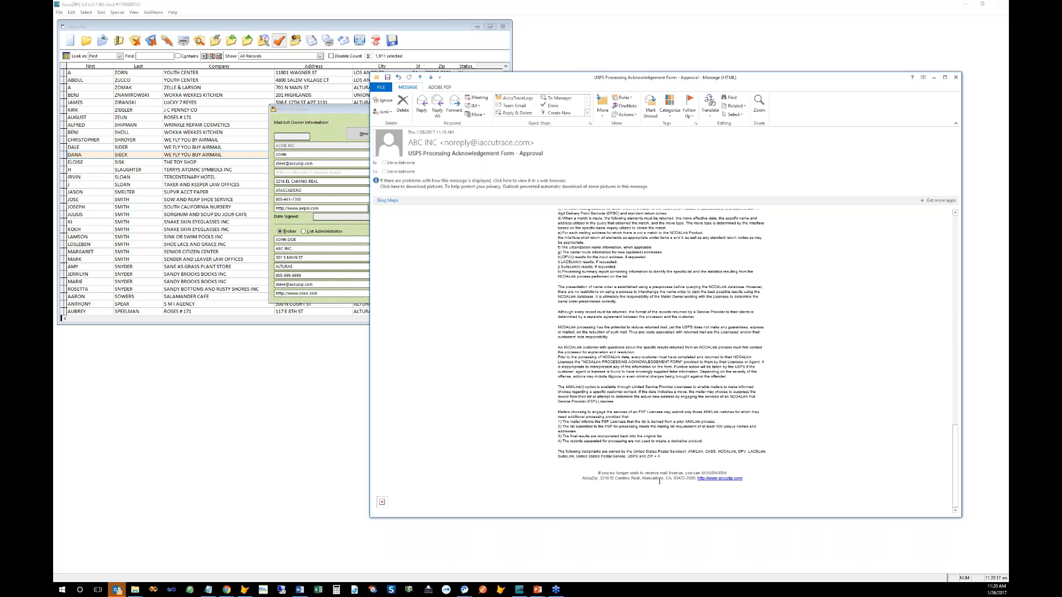
pyautogui.scroll(20, 659, 481)
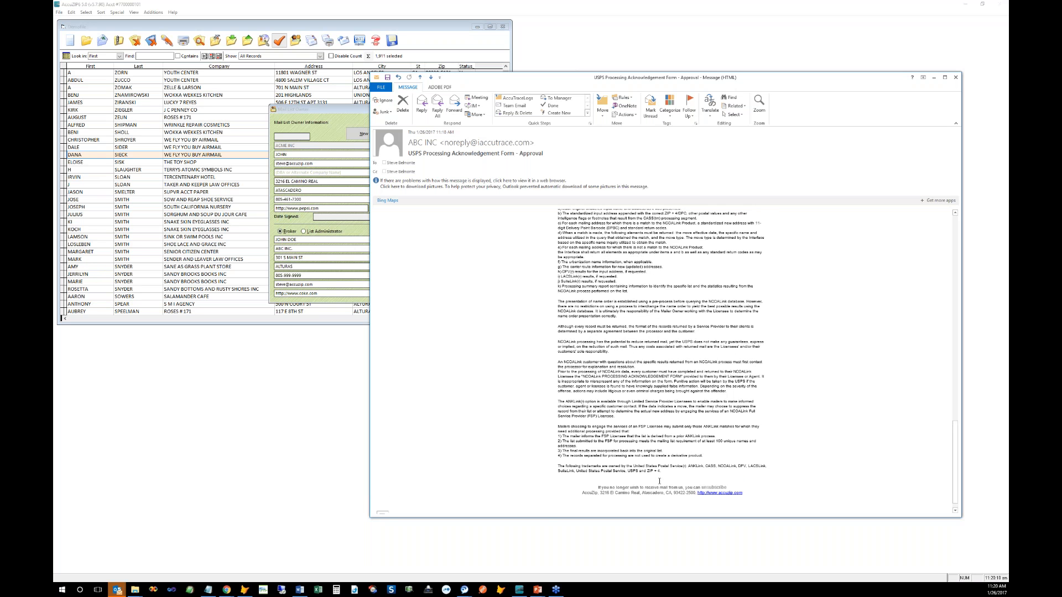
pyautogui.scroll(15, 660, 480)
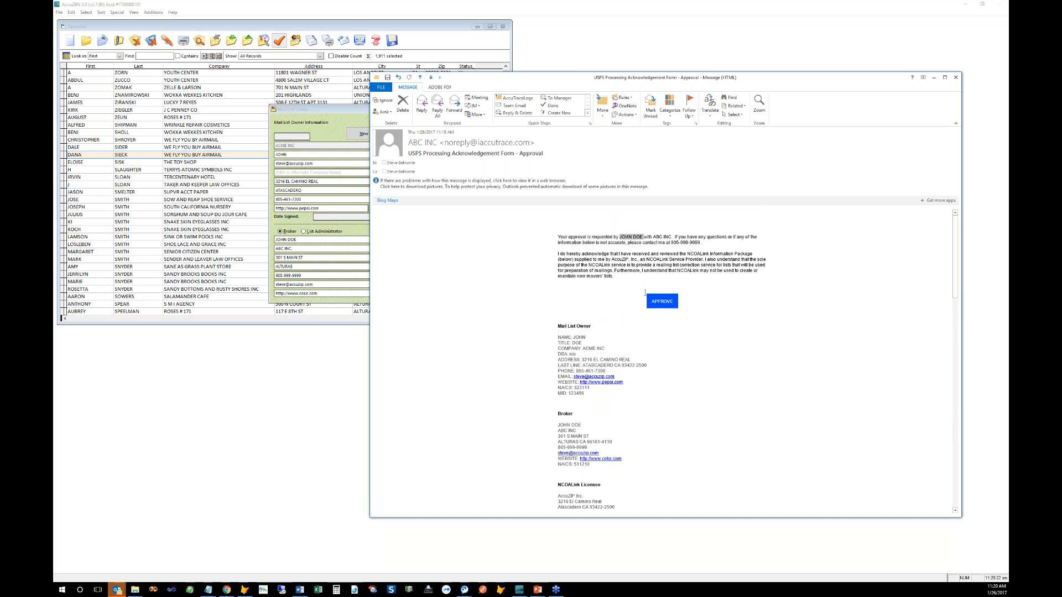
# Step: Shrink the Outlook message window and download the approval e-mail's blocked pictures
pyautogui.click(573, 238)
pyautogui.moveTo(579, 73); pyautogui.dragTo(571, 203)
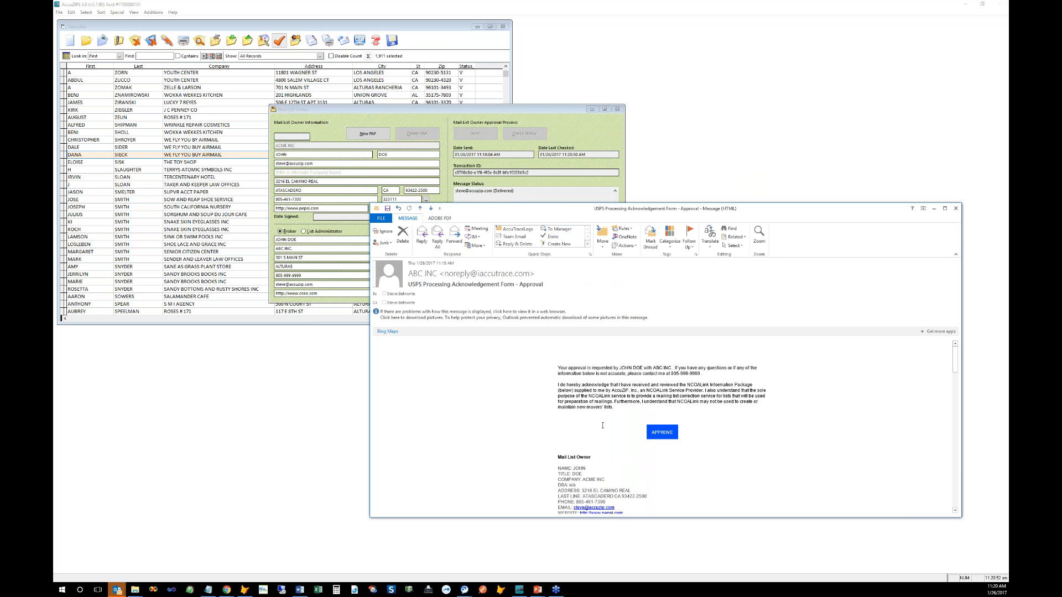
pyautogui.scroll(-1, 602, 426)
pyautogui.scroll(-15, 602, 425)
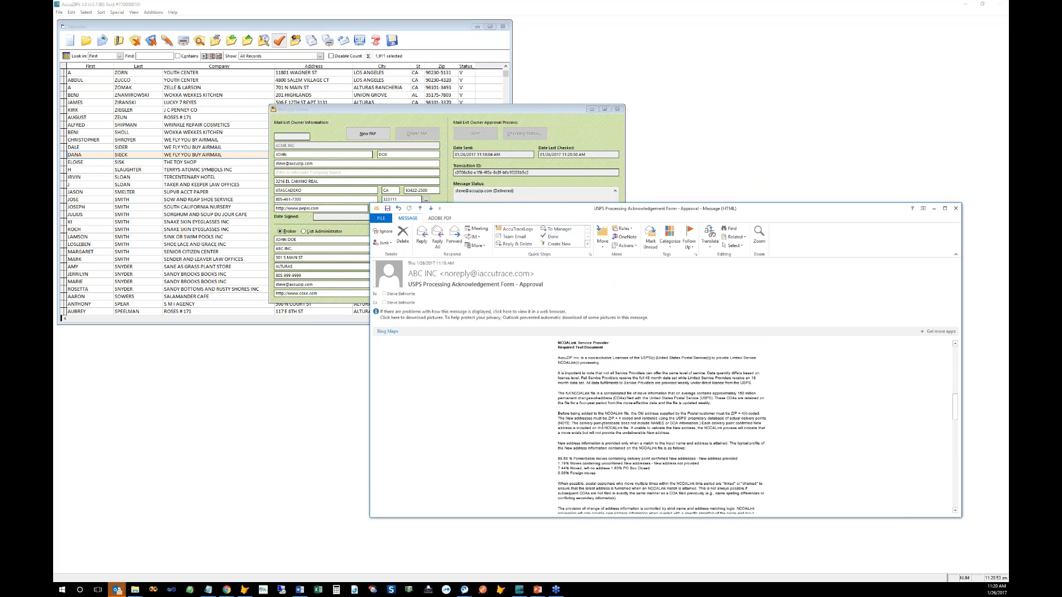
pyautogui.scroll(-10, 602, 425)
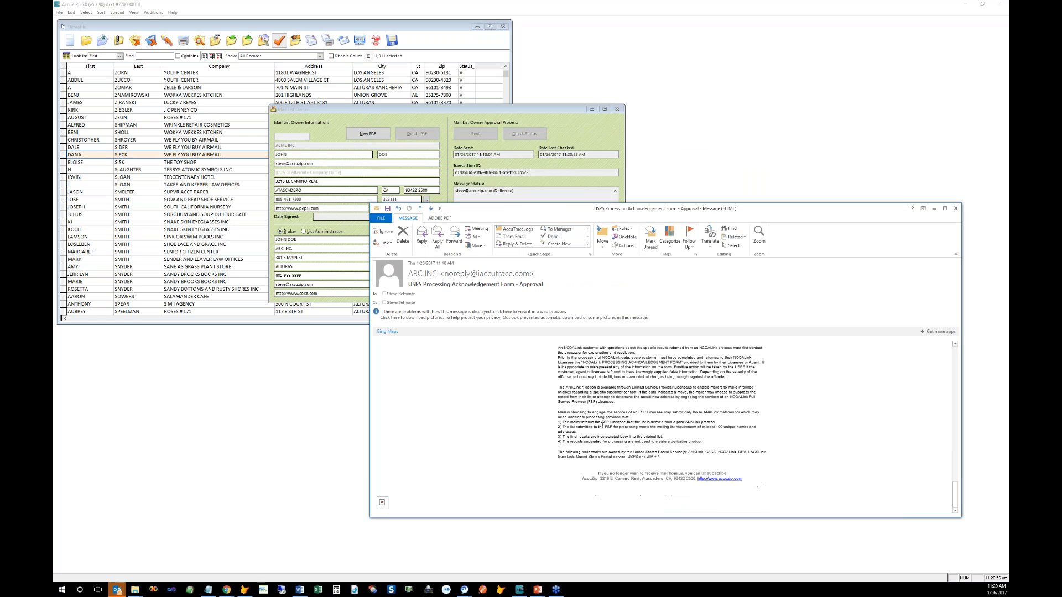
pyautogui.rightClick(382, 503)
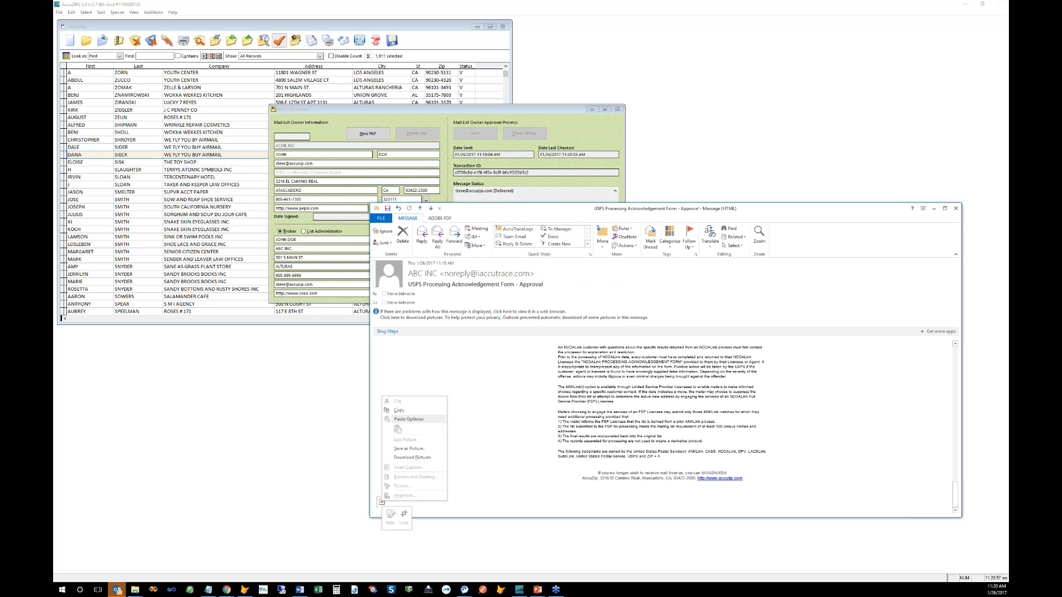
pyautogui.click(408, 462)
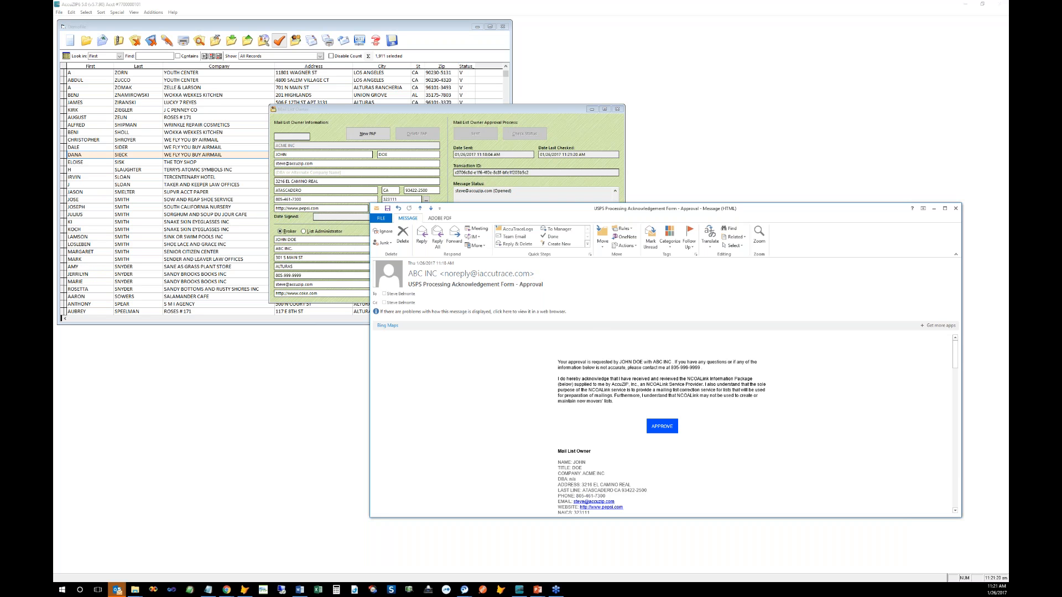
# Step: Approve the PAF from the e-mail, then narrow and minimize the browser page that opens
pyautogui.click(660, 432)
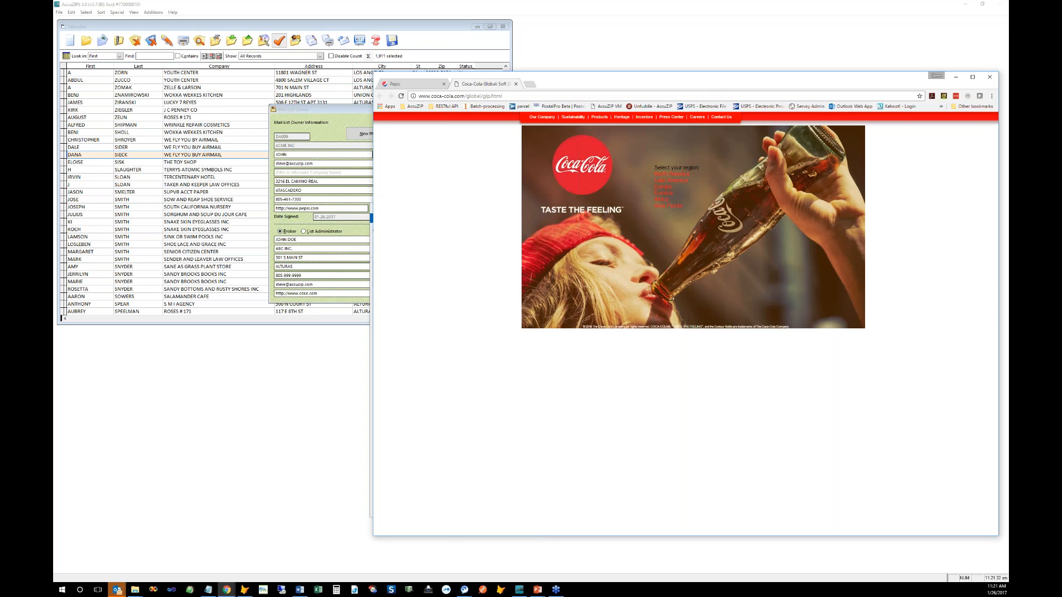
pyautogui.moveTo(374, 189); pyautogui.dragTo(448, 190)
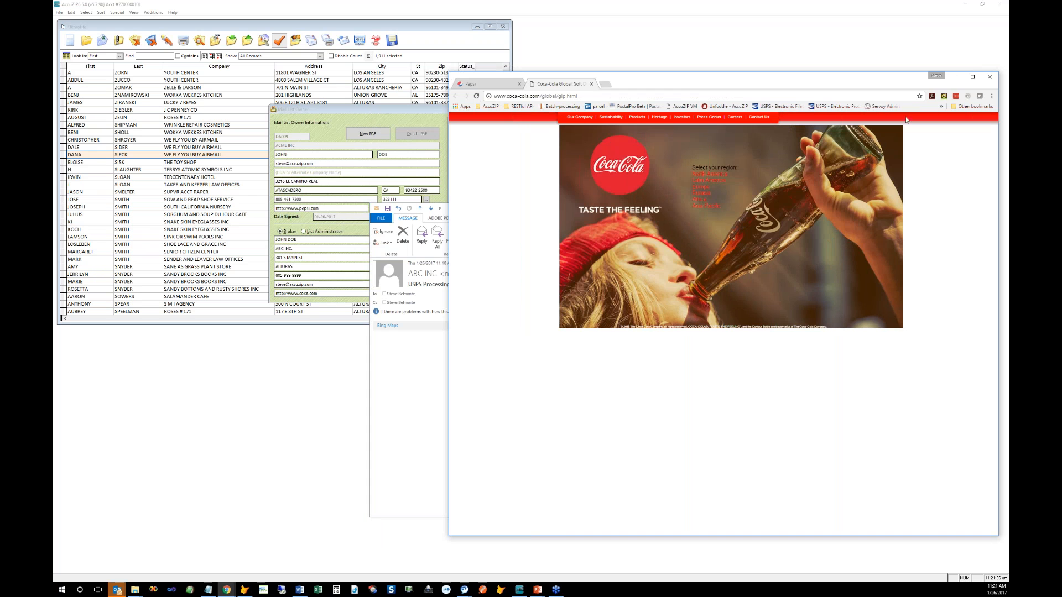
pyautogui.click(955, 77)
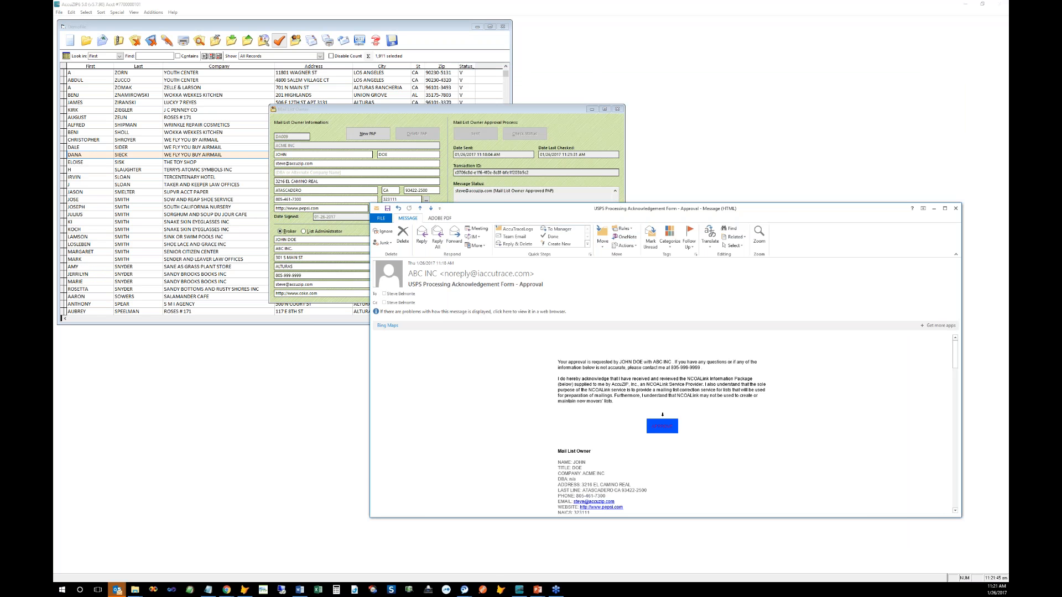
# Step: Read the approval confirmation in the Mail List Owner dialog, then close it
pyautogui.click(512, 197)
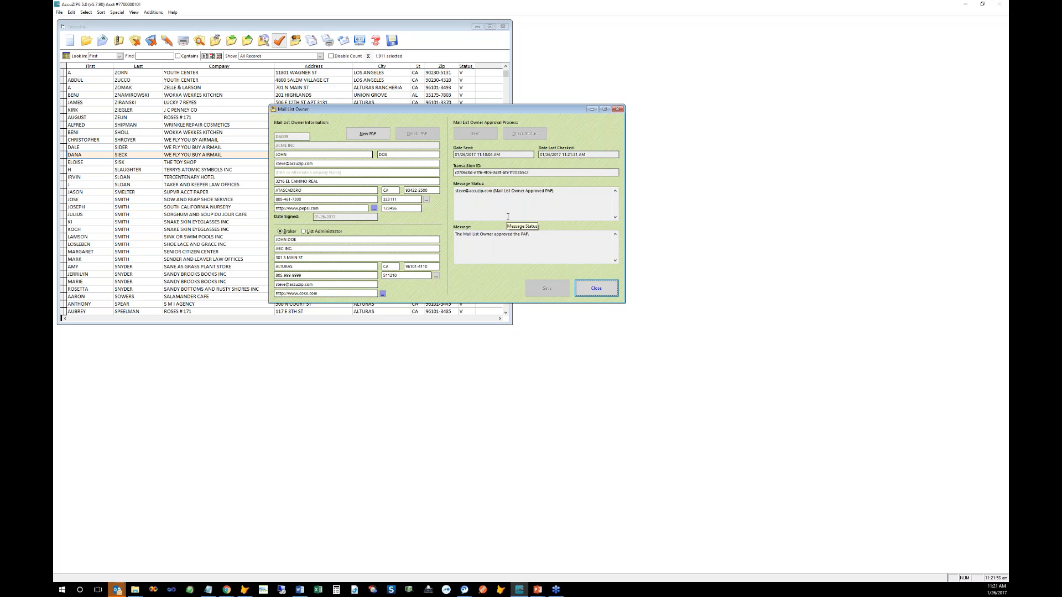
pyautogui.click(599, 296)
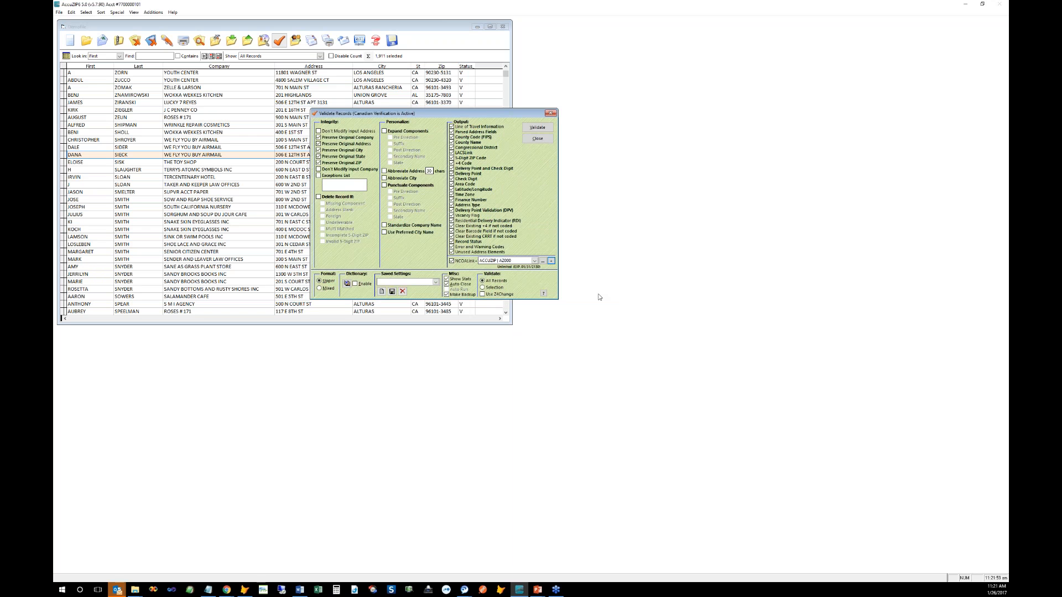
# Step: Select ACME INC | DA009 as the NCOALink PAF after briefly trying ACDC | DA008
pyautogui.click(535, 260)
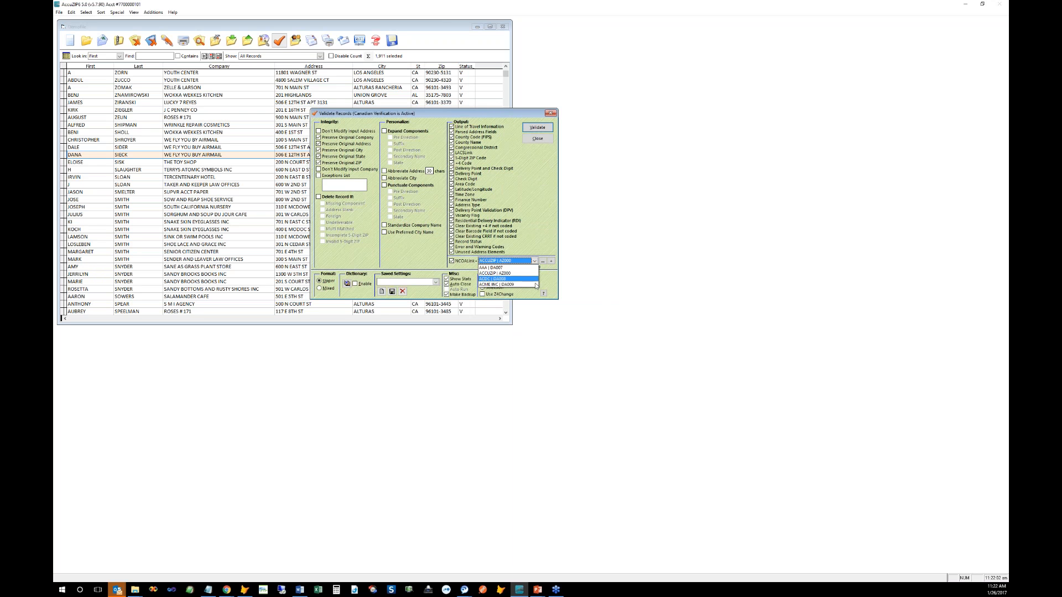
pyautogui.click(535, 286)
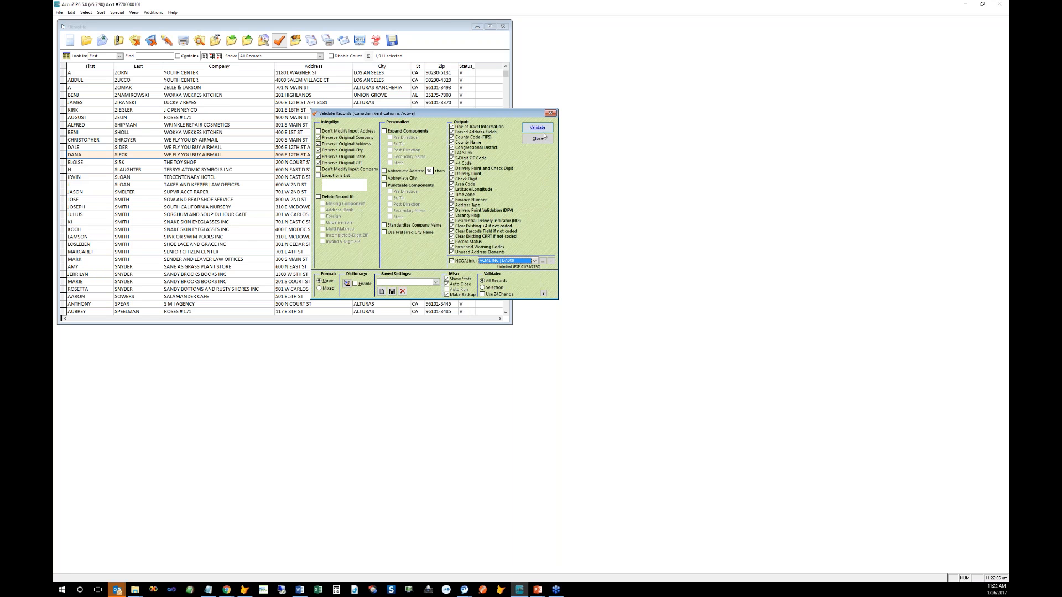
pyautogui.click(535, 261)
pyautogui.click(531, 278)
pyautogui.click(534, 261)
pyautogui.click(526, 285)
# Step: Change the Mail List Owner contact's first and last name, save the PAF, and resend it for approval
pyautogui.click(542, 261)
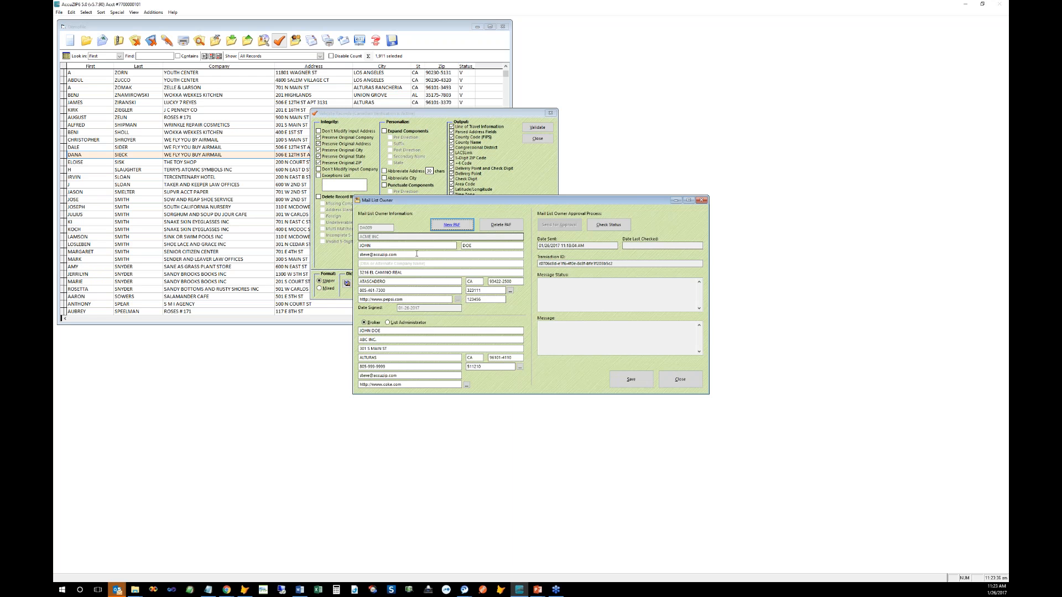
pyautogui.click(374, 246)
pyautogui.doubleClick(368, 245)
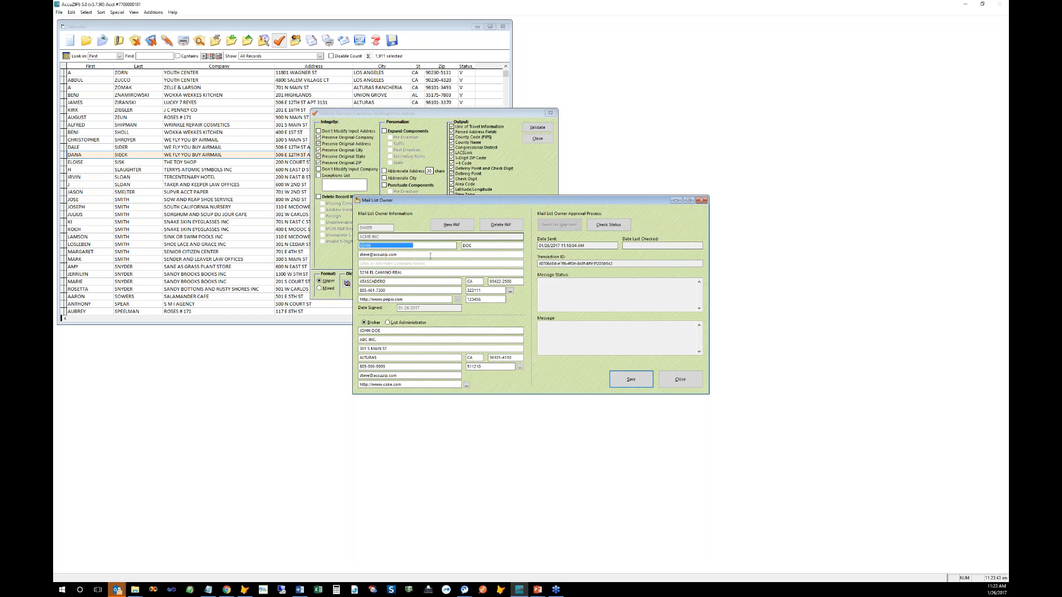
pyautogui.press('Tab')
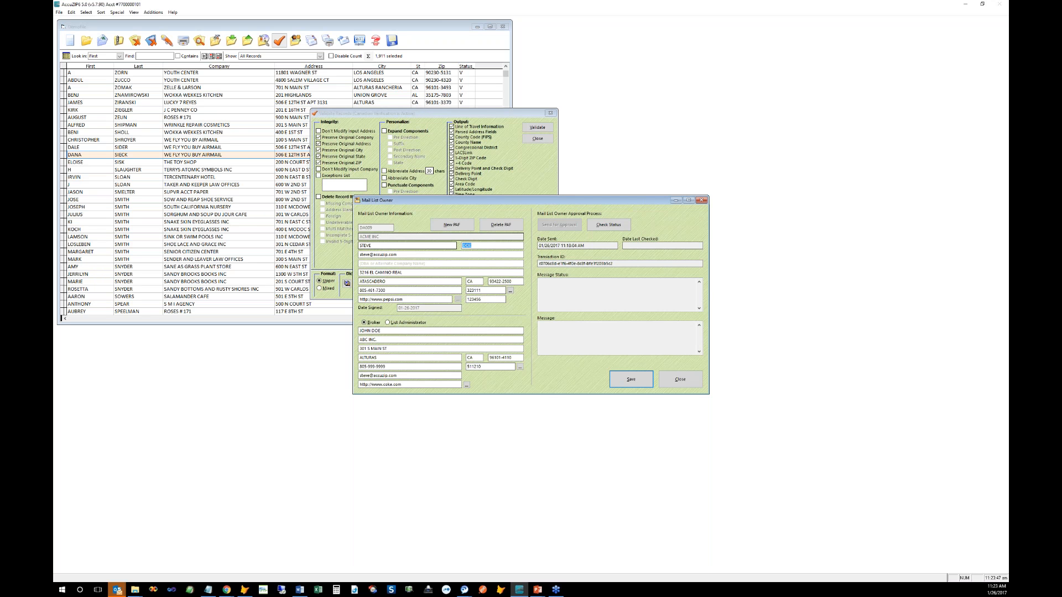
pyautogui.press('Tab')
pyautogui.moveTo(369, 256); pyautogui.dragTo(358, 255)
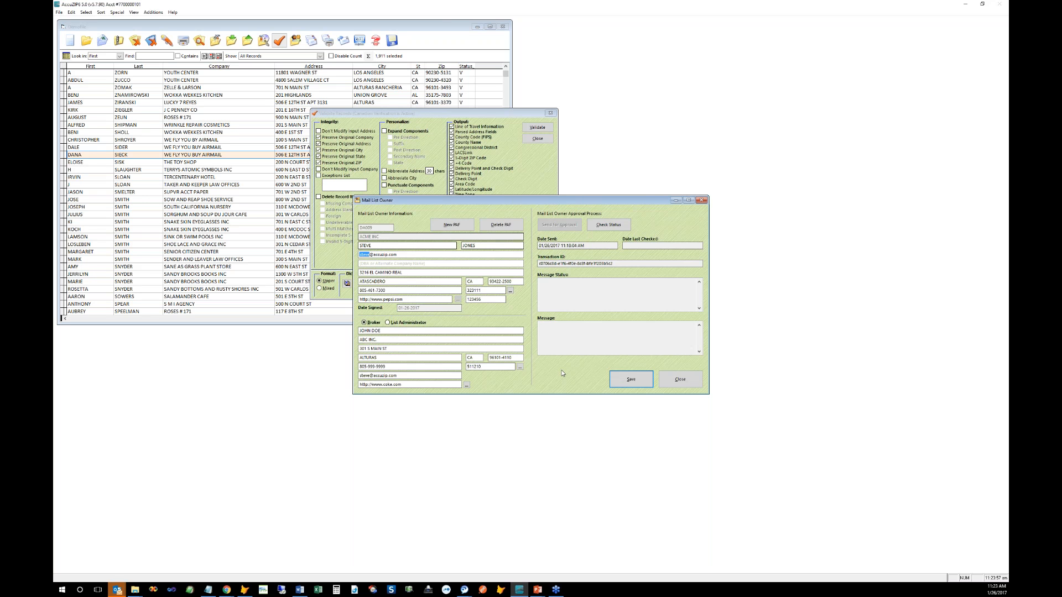
pyautogui.click(616, 381)
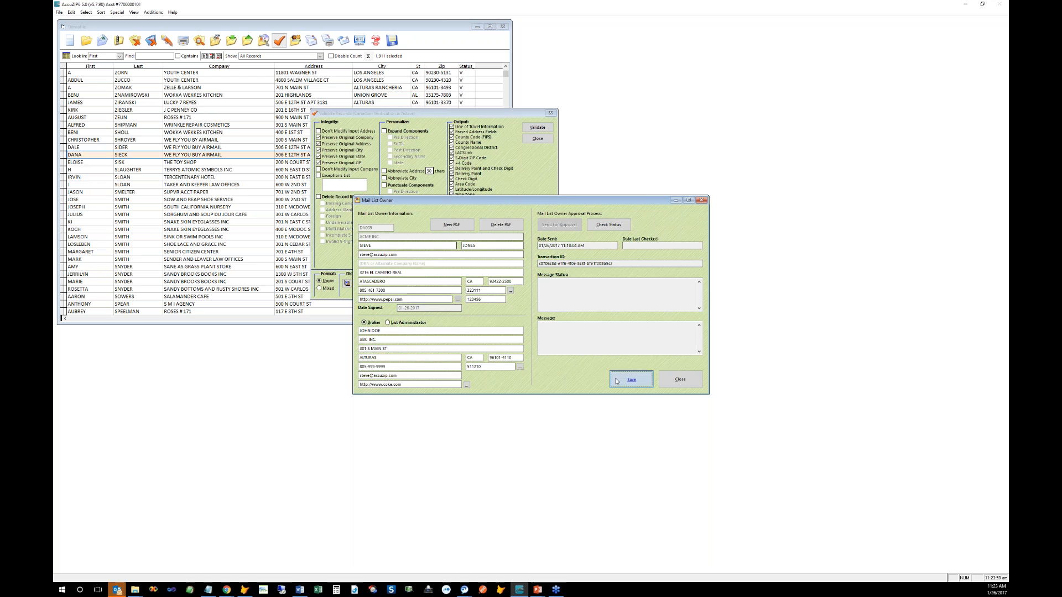
pyautogui.click(563, 230)
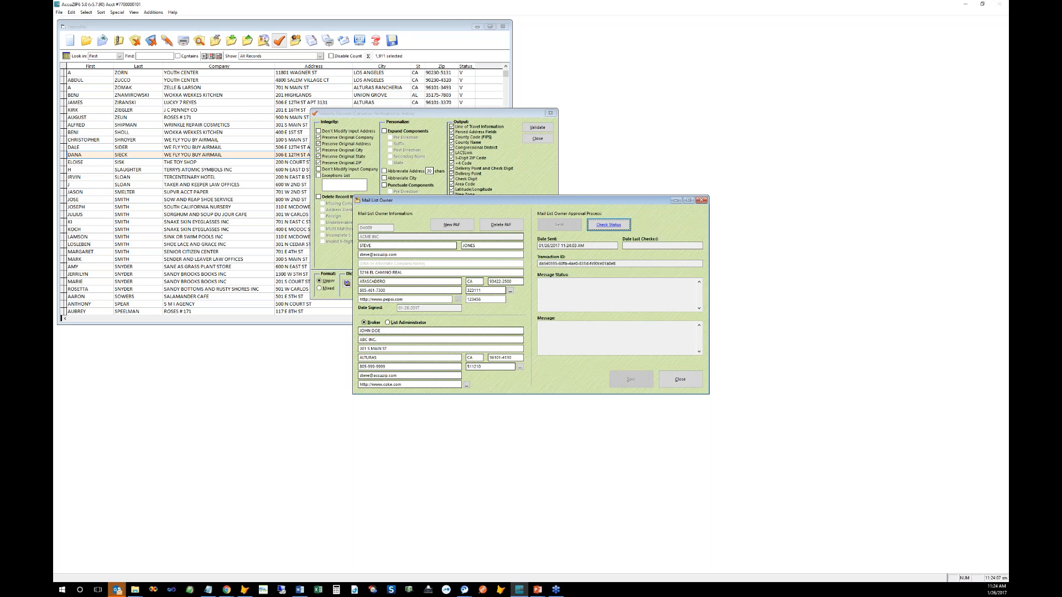
# Step: Check the PAF status twice; it shows Delivered but not yet approved by the owner
pyautogui.press('Return')
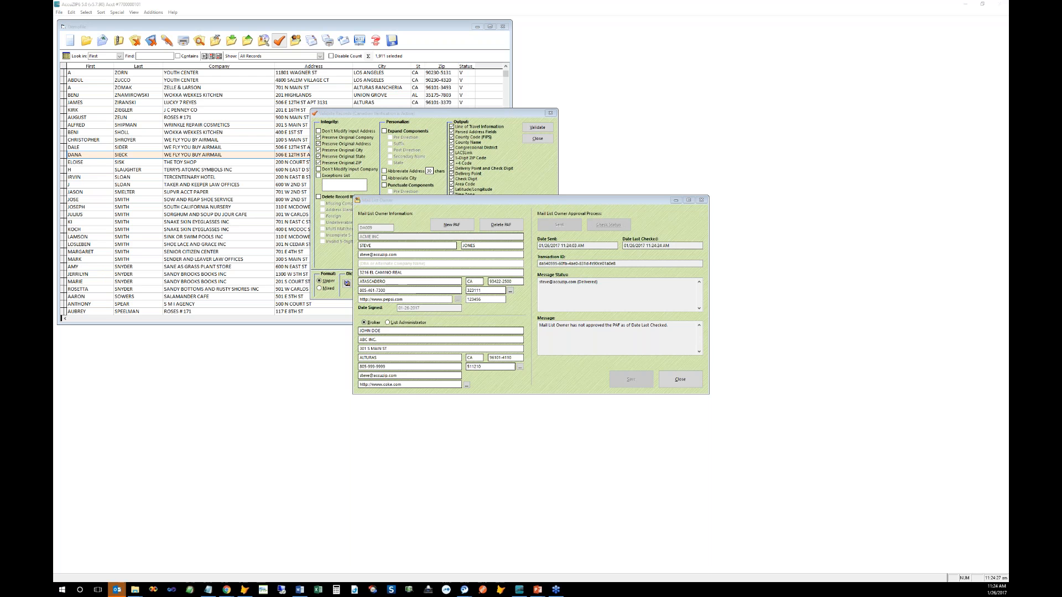
pyautogui.click(608, 224)
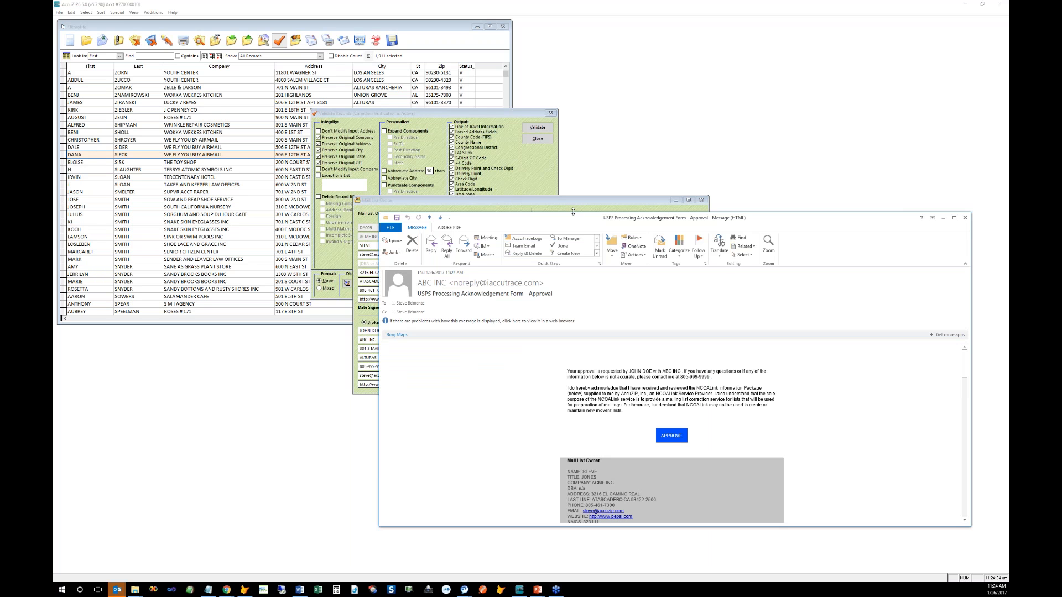
# Step: Approve the Processing Acknowledgement Form from the Outlook email, then close the message
pyautogui.moveTo(562, 214); pyautogui.dragTo(562, 27)
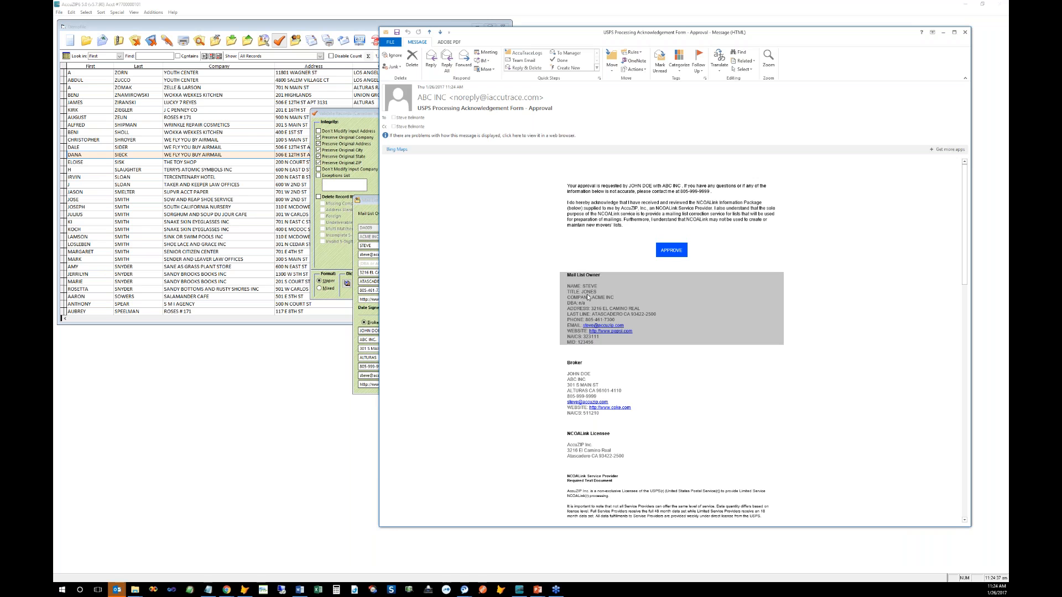
pyautogui.click(670, 249)
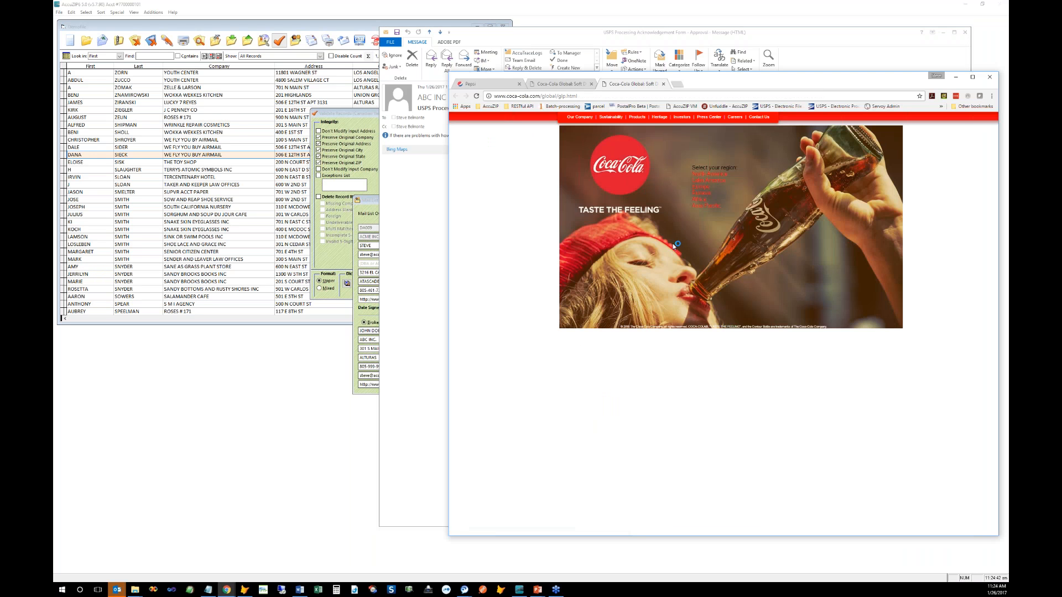
pyautogui.click(953, 82)
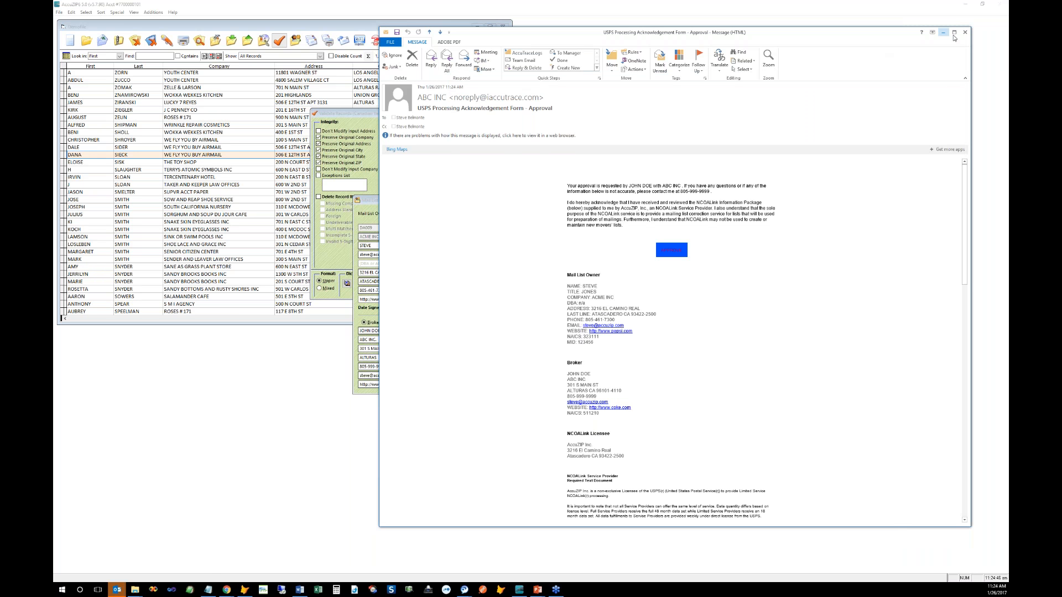
pyautogui.click(964, 32)
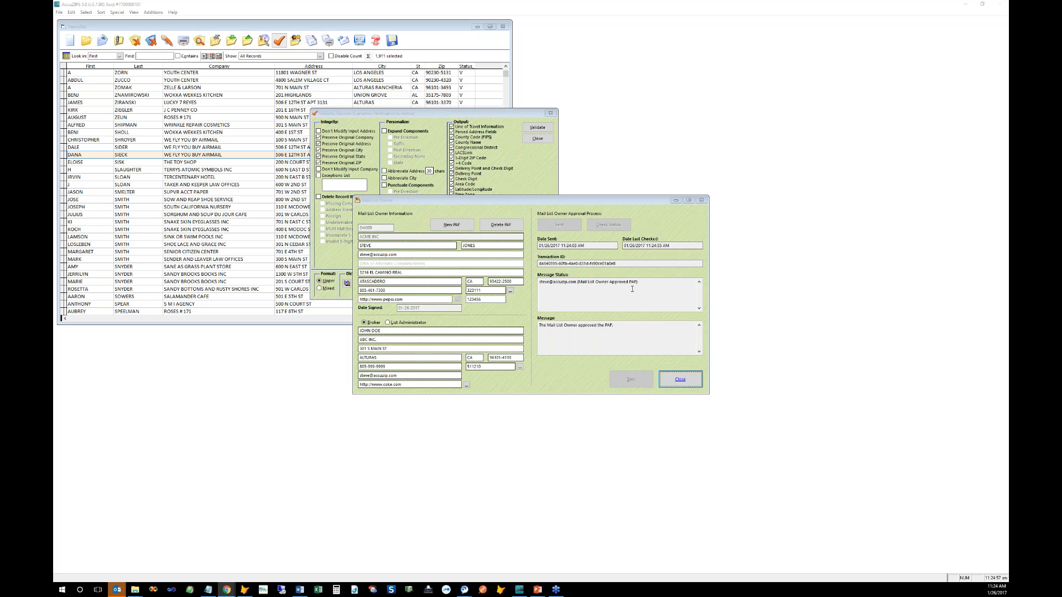
# Step: Close the Mail List Owner dialog now reading 'Mail List Owner Approved PAF'
pyautogui.click(670, 383)
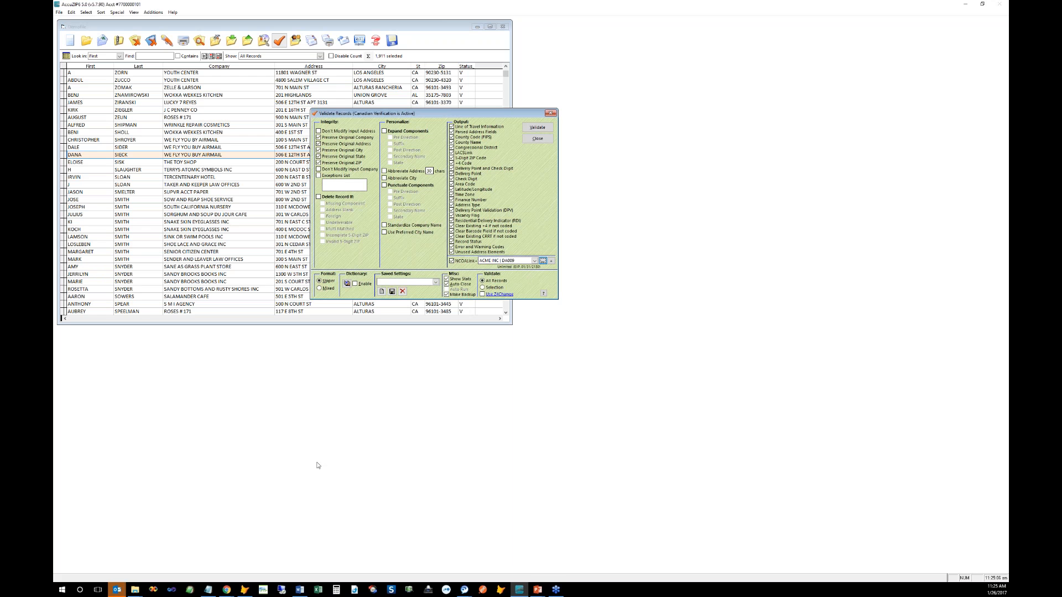
# Step: Inspect PAF.DAT and the .bin files in the Customer IDs folder, then return to AccuZIP
pyautogui.click(131, 591)
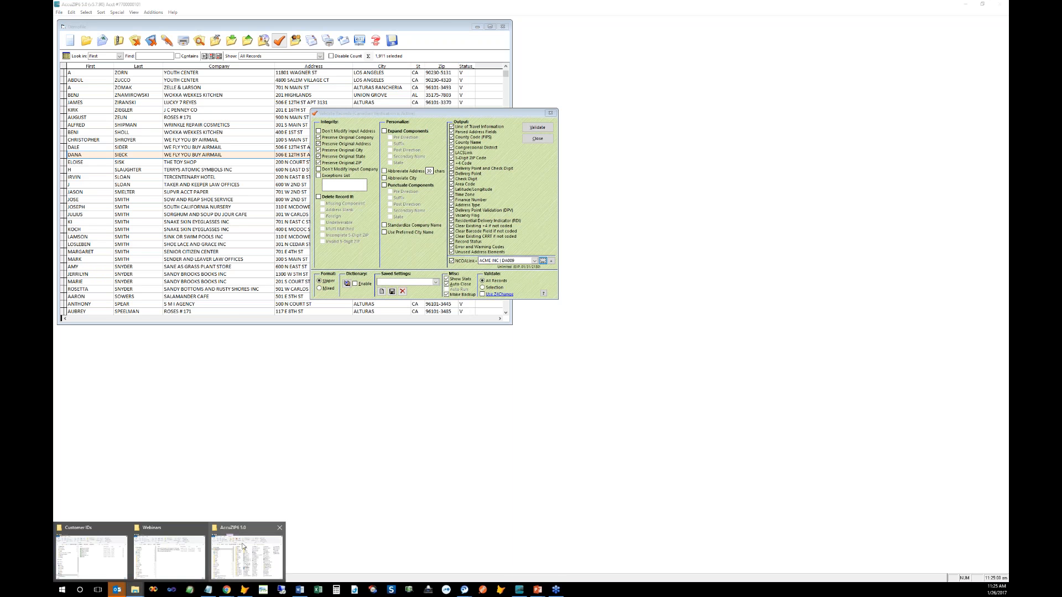
pyautogui.click(118, 547)
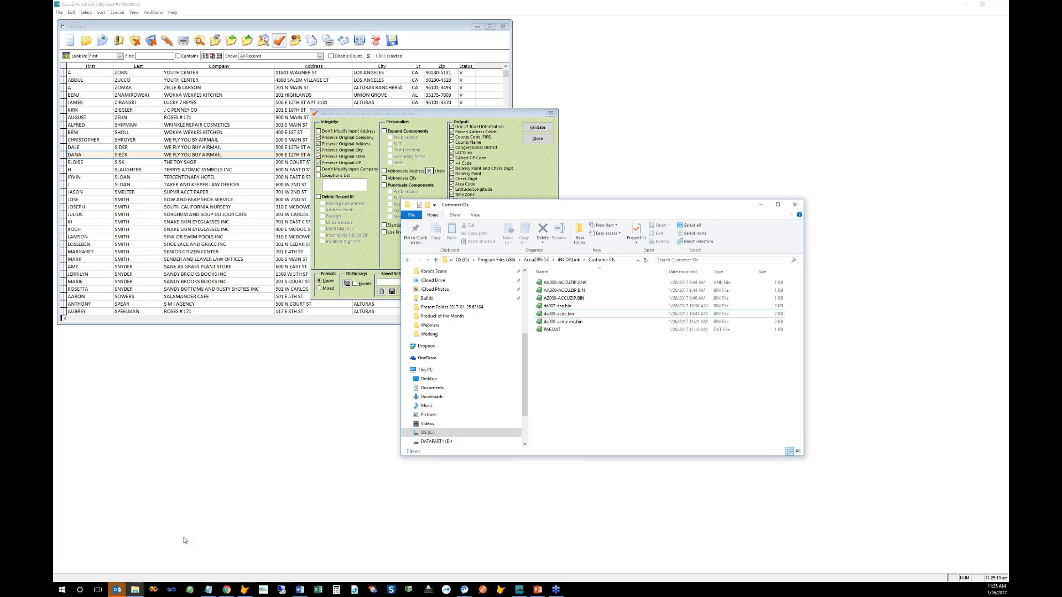
pyautogui.moveTo(611, 211); pyautogui.dragTo(773, 211)
pyautogui.click(692, 280)
pyautogui.click(692, 327)
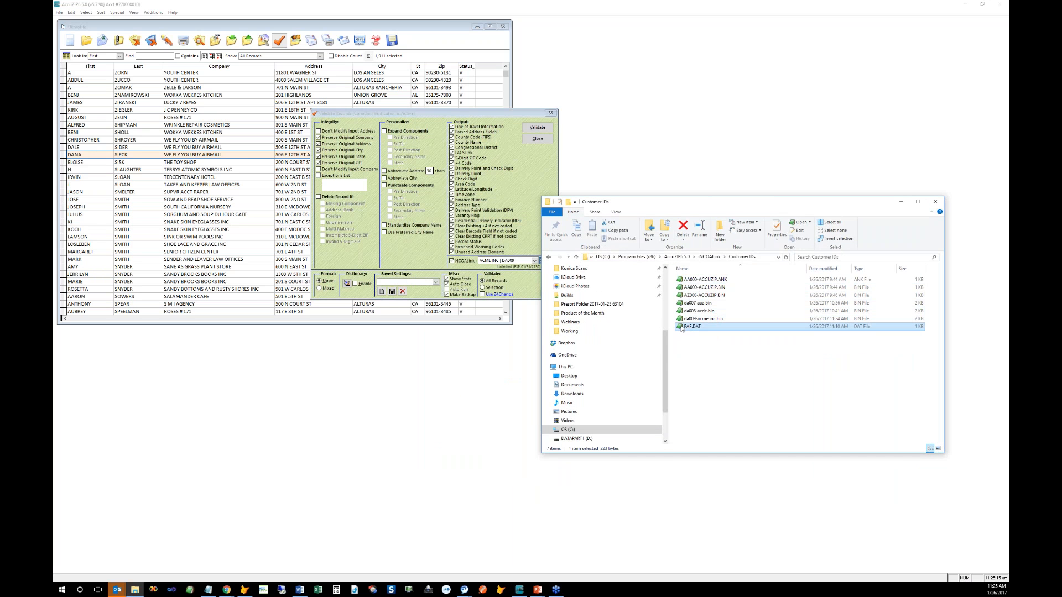
pyautogui.click(533, 219)
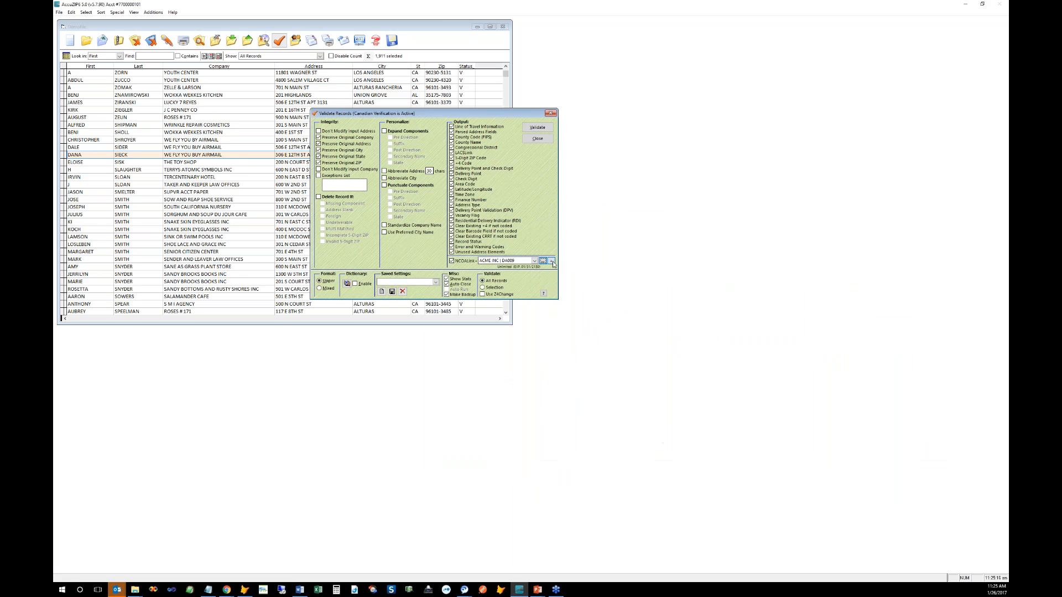
pyautogui.click(546, 261)
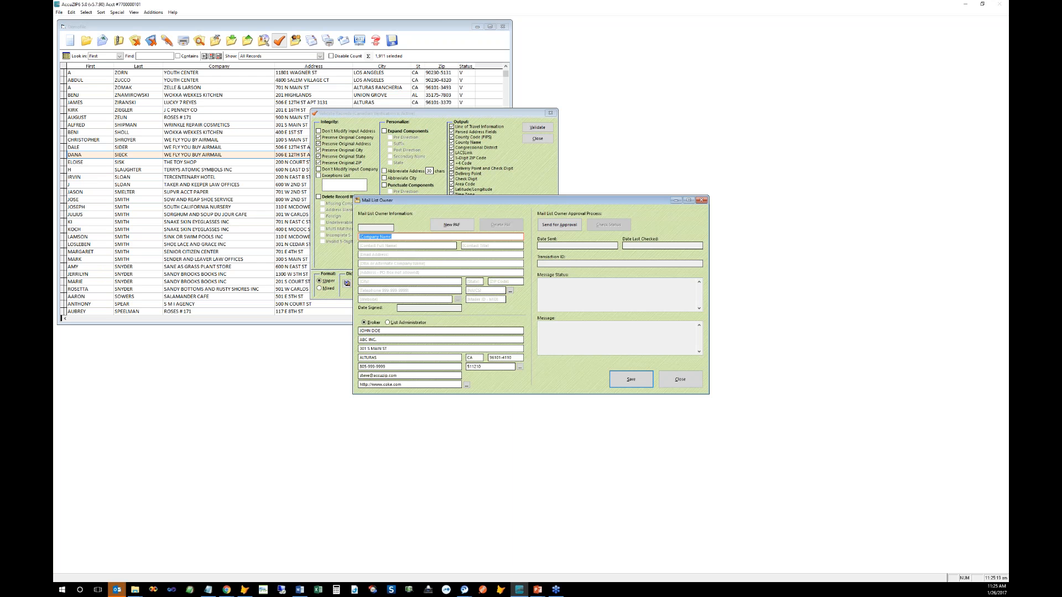
# Step: Enter company ABCD, the contact's first and last name, and the contact e-mail on the new PAF
pyautogui.write('abcd')
pyautogui.click(387, 246)
pyautogui.write('mary')
pyautogui.press('Tab')
pyautogui.write('smith')
pyautogui.press('Tab')
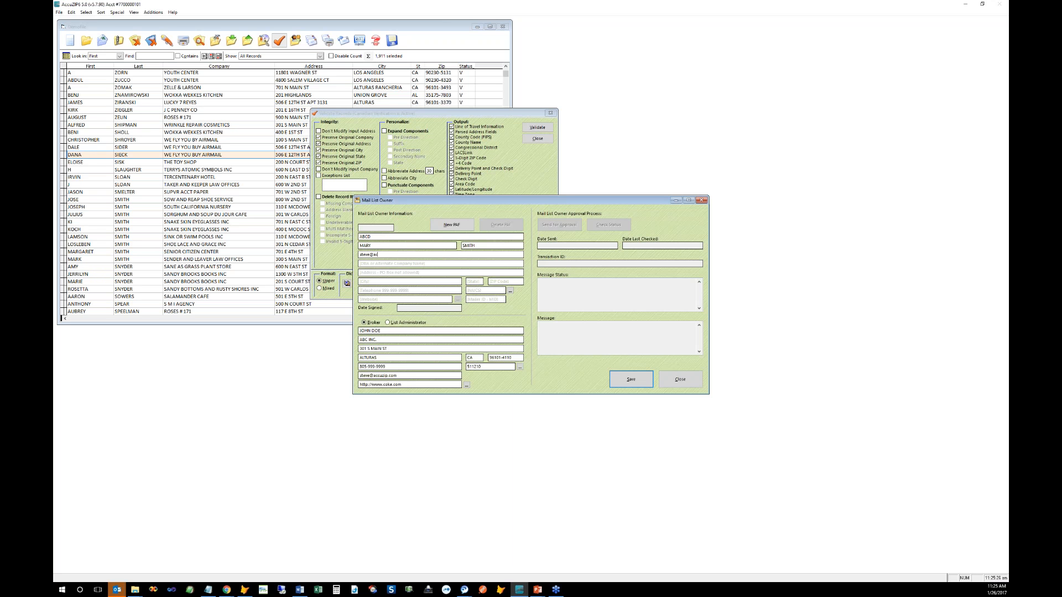
pyautogui.press('Tab')
# Step: Fill in the street address, state CA, ZIP, phone and NAICS 511210, then save the PAF
pyautogui.press('Tab')
pyautogui.write('3216 EL CAMINO')
pyautogui.press('Tab')
pyautogui.press('Tab')
pyautogui.write('CA')
pyautogui.press('Tab')
pyautogui.write('93422')
pyautogui.press('Tab')
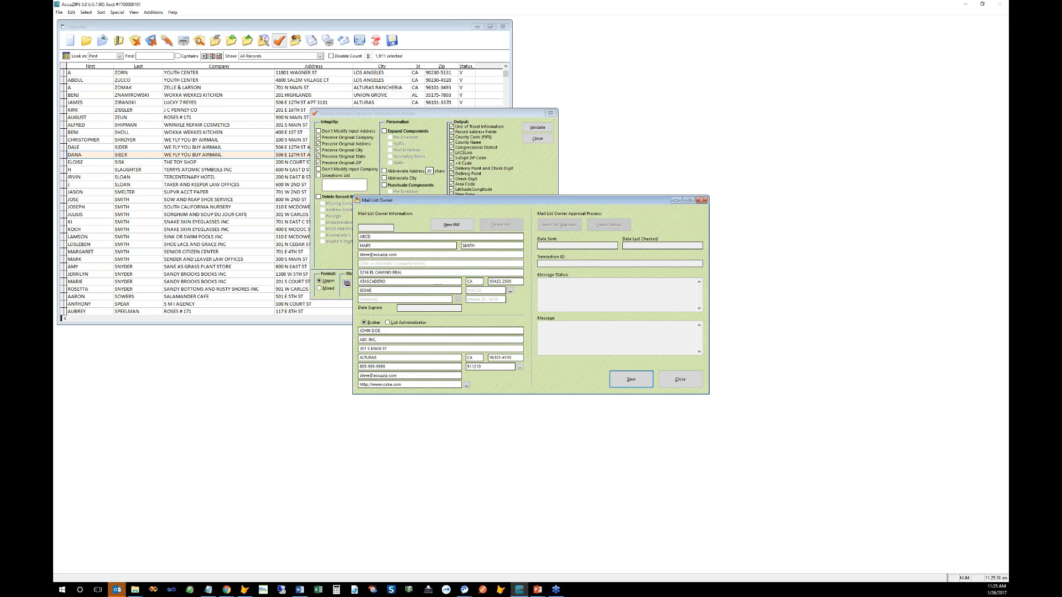
pyautogui.press('Tab')
pyautogui.write('5')
pyautogui.press('Tab')
pyautogui.click(624, 384)
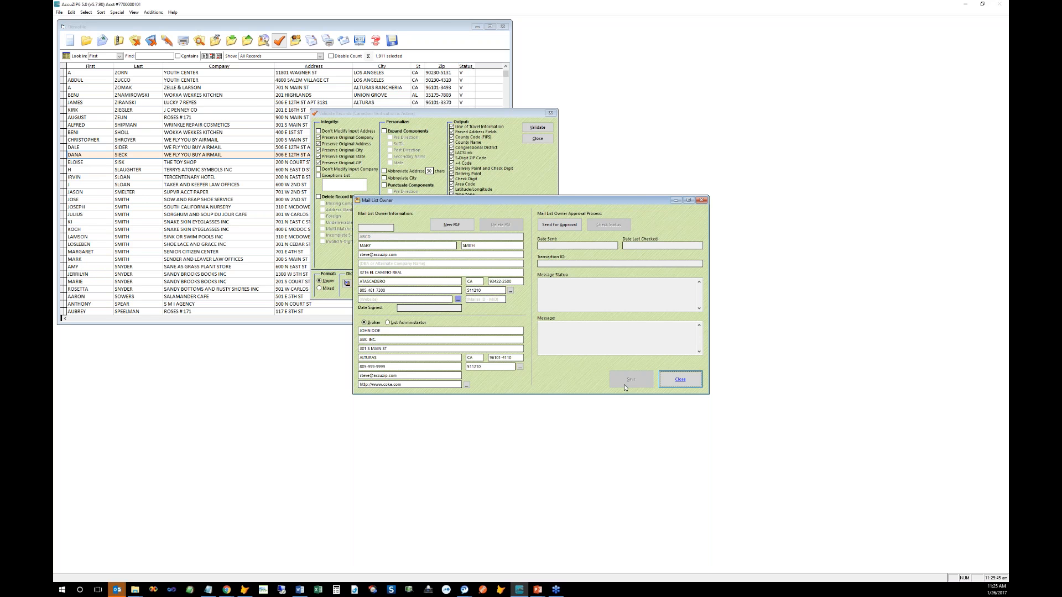
pyautogui.moveTo(135, 590)
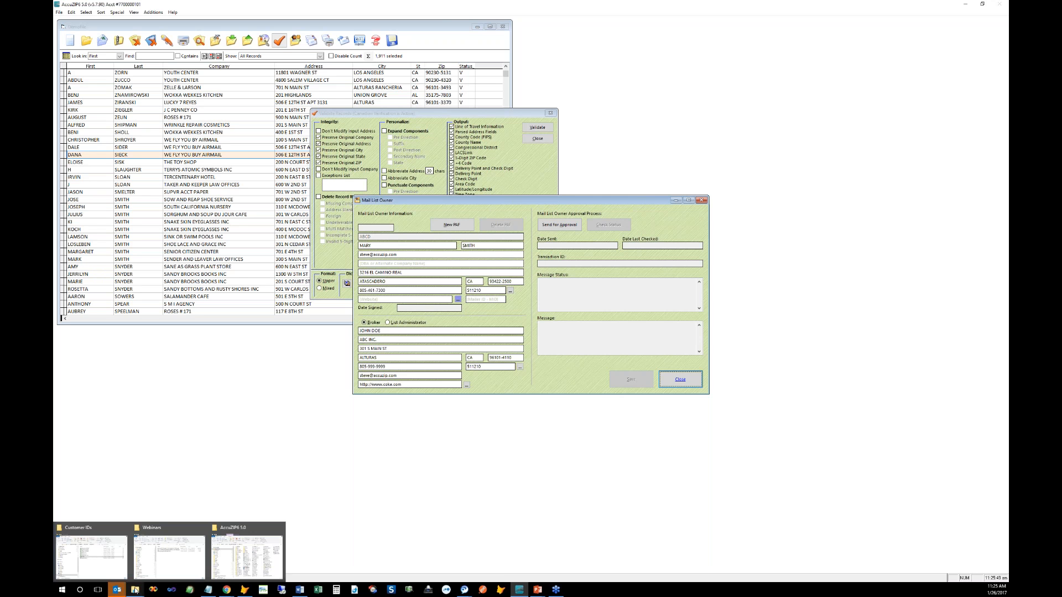
# Step: Locate the new pendg-abcd.bin file in the Customer IDs folder, then return to the Mail List Owner dialog
pyautogui.click(91, 556)
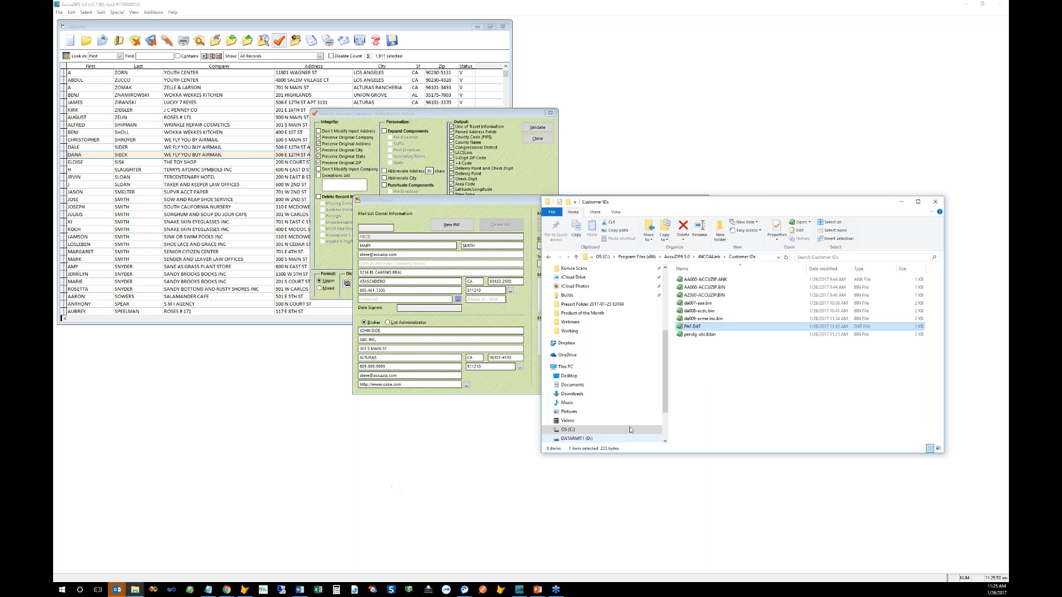
pyautogui.click(703, 406)
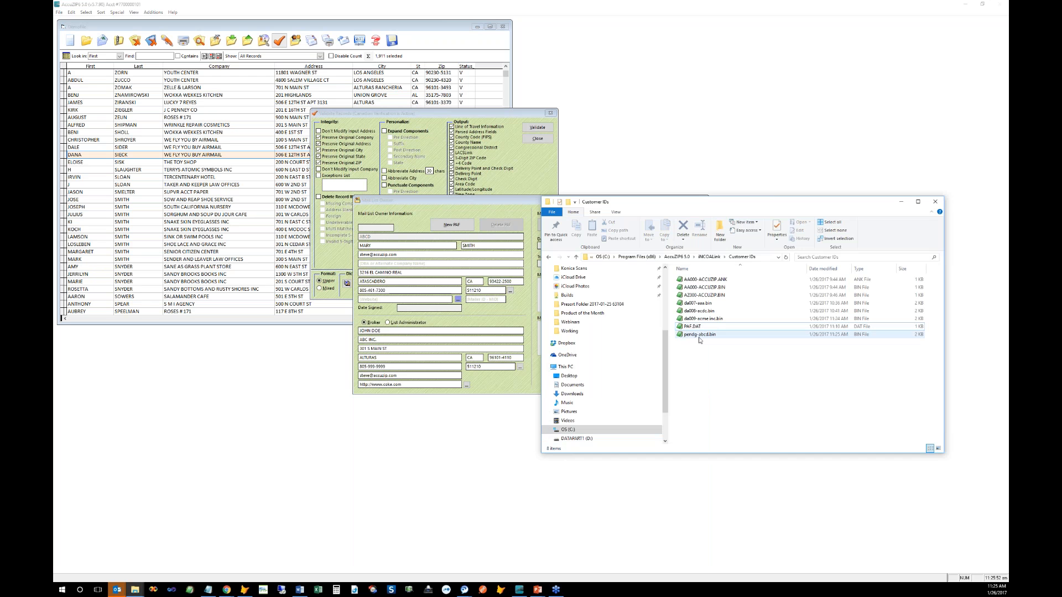
pyautogui.click(696, 337)
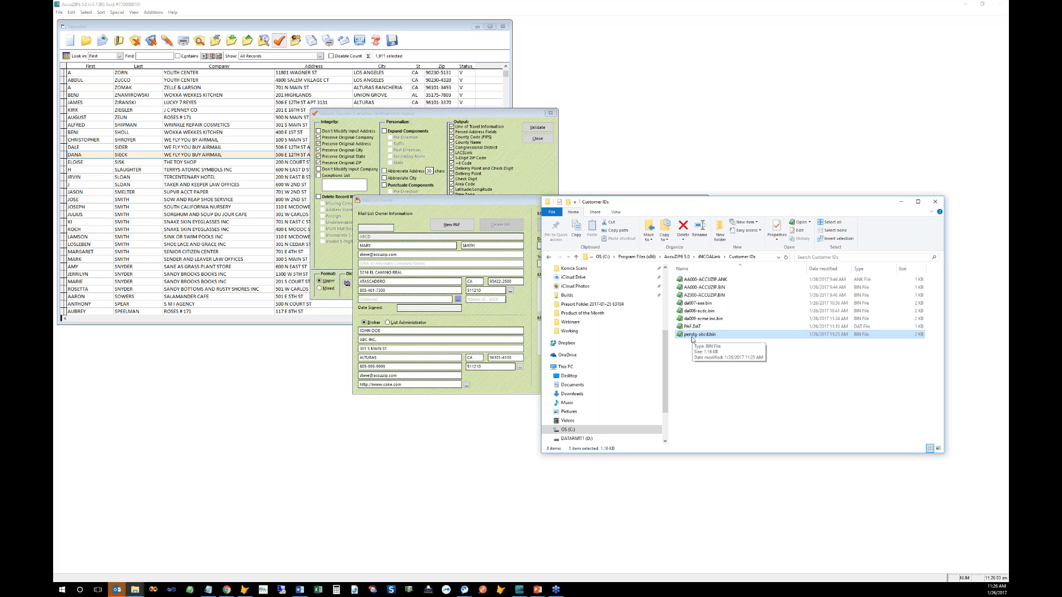
pyautogui.click(689, 346)
pyautogui.click(496, 209)
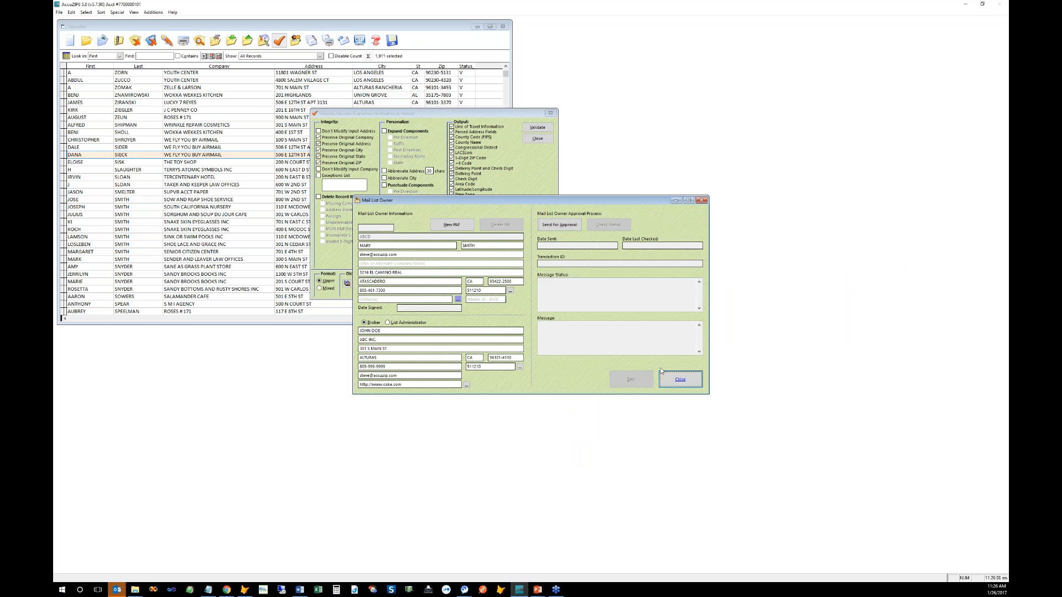
# Step: Send the ABCD PAF for approval and close the Mail List Owner dialog
pyautogui.click(671, 379)
pyautogui.click(560, 225)
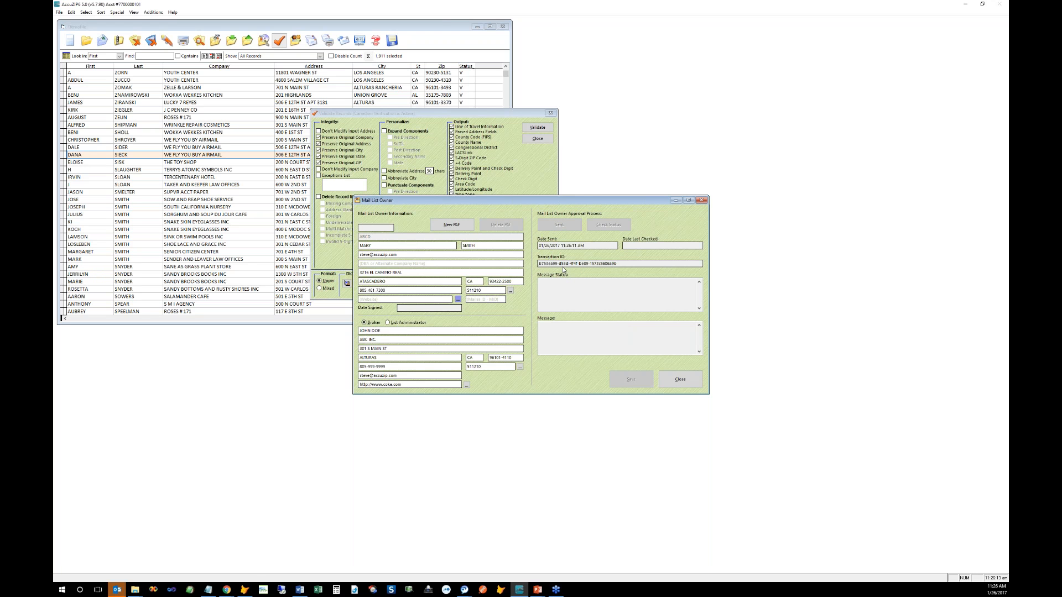
pyautogui.click(675, 380)
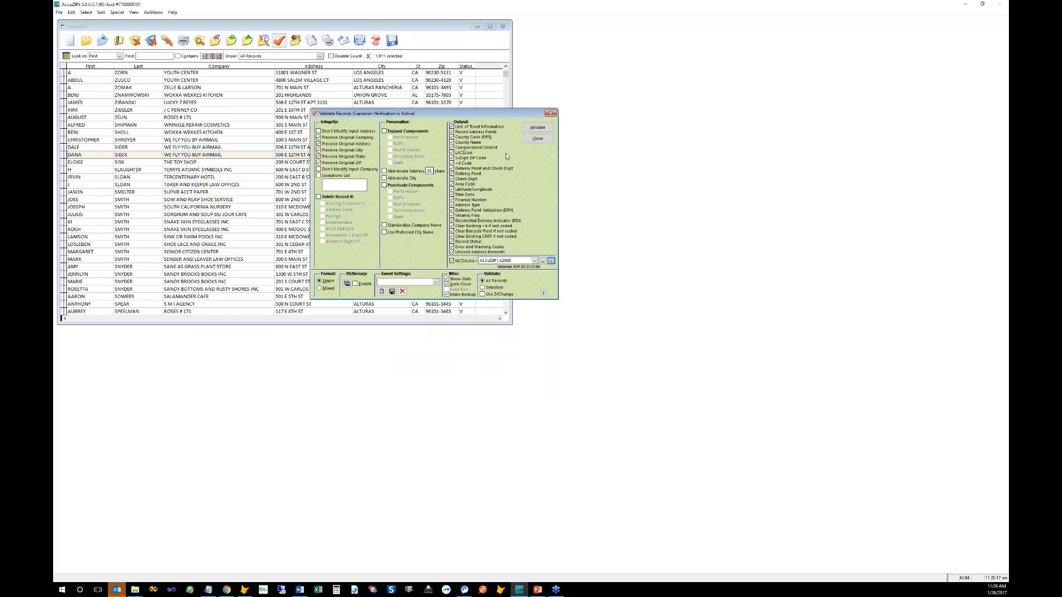
# Step: Select ABCD | PENDG as the NCOALink PAF in Validate Records and open its details
pyautogui.click(537, 128)
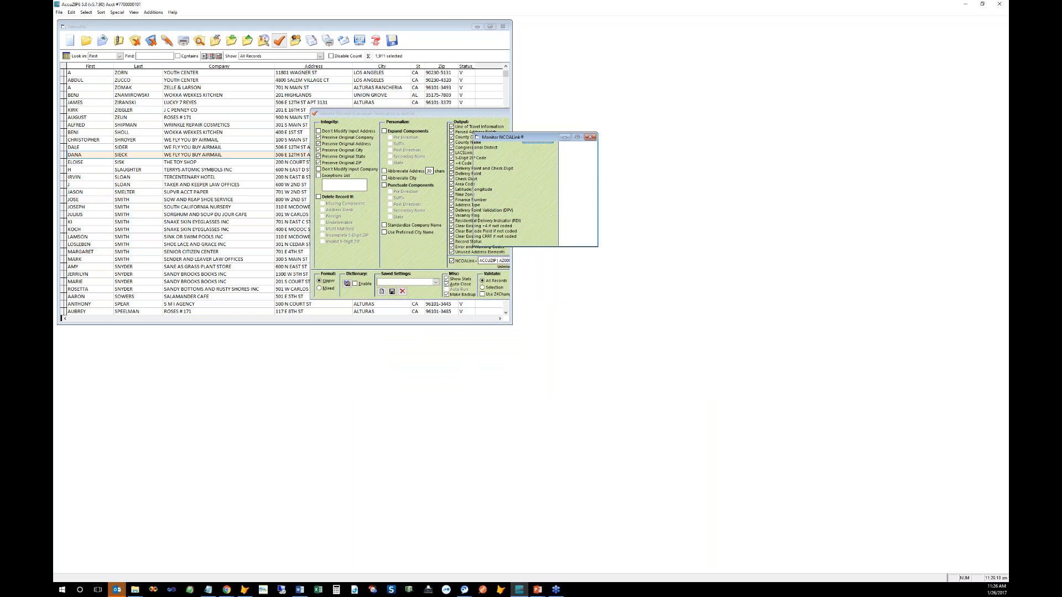
pyautogui.click(280, 41)
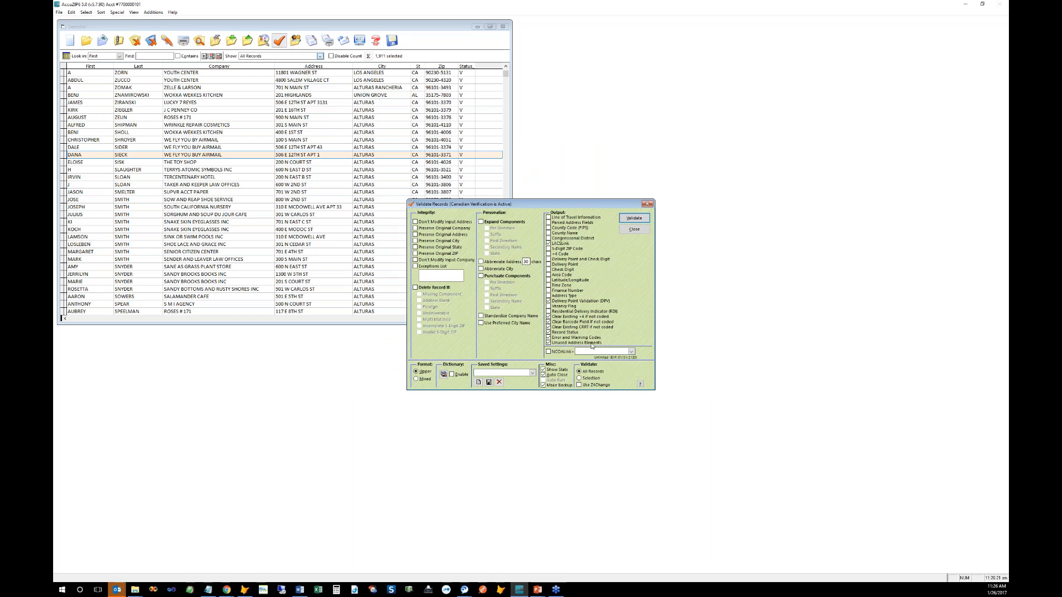
pyautogui.click(631, 352)
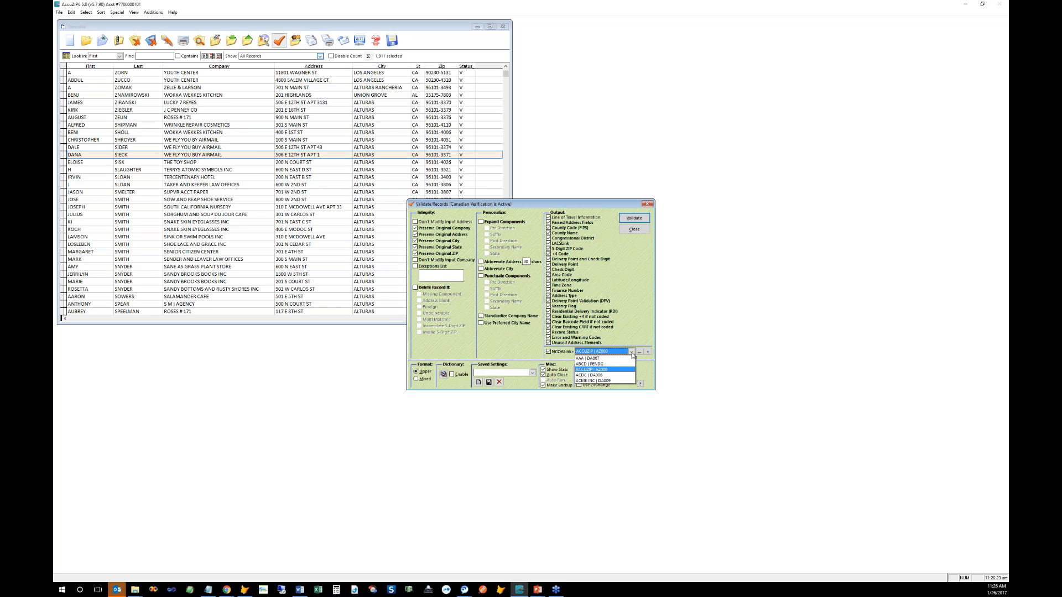
pyautogui.click(596, 365)
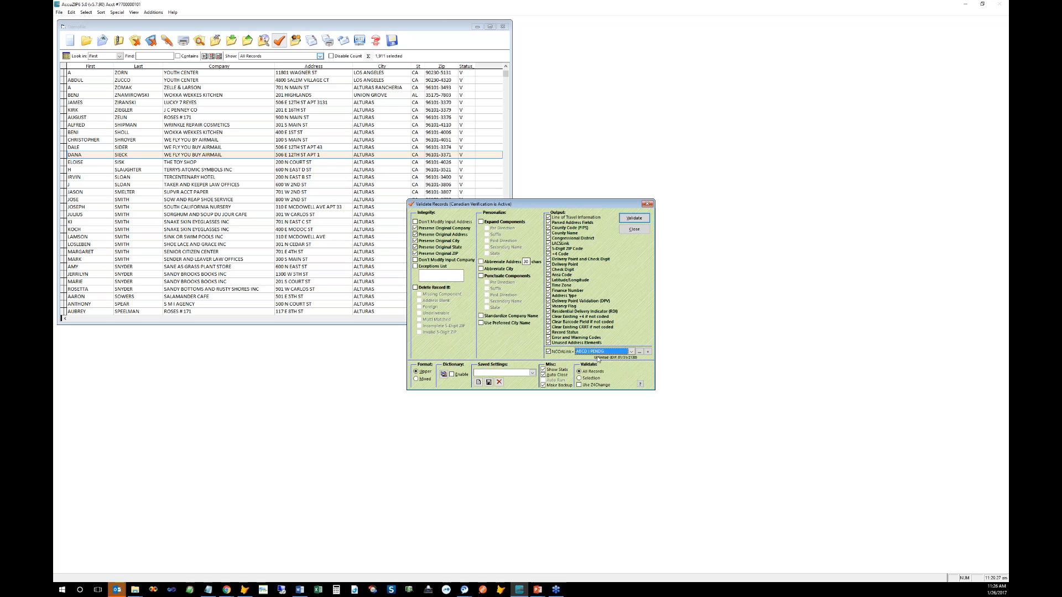
pyautogui.click(640, 352)
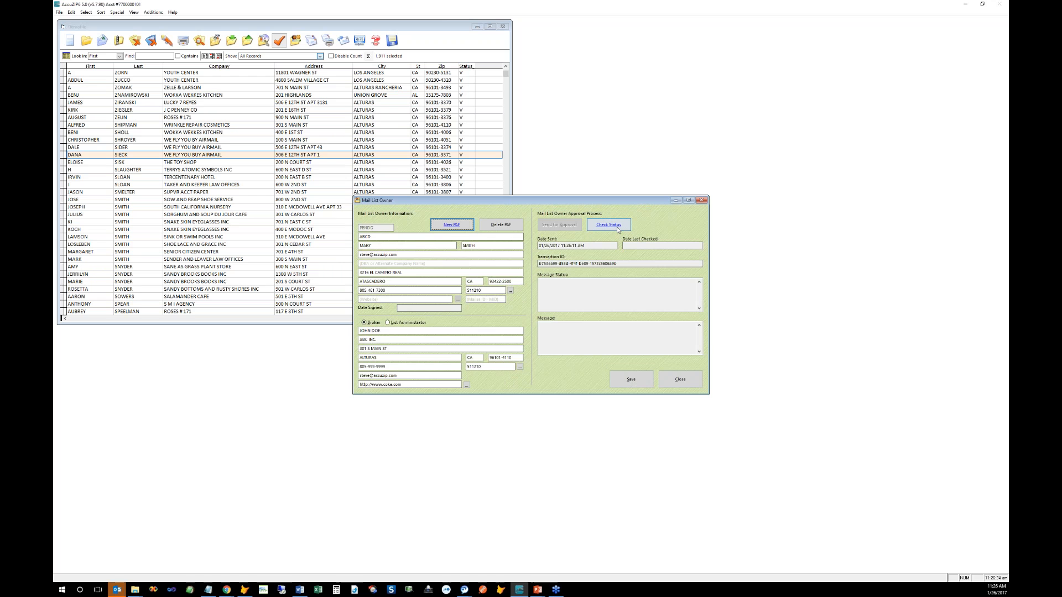
# Step: Run Check Status on the pending ABCD PAF; it reports Delivered, not yet approved
pyautogui.click(618, 229)
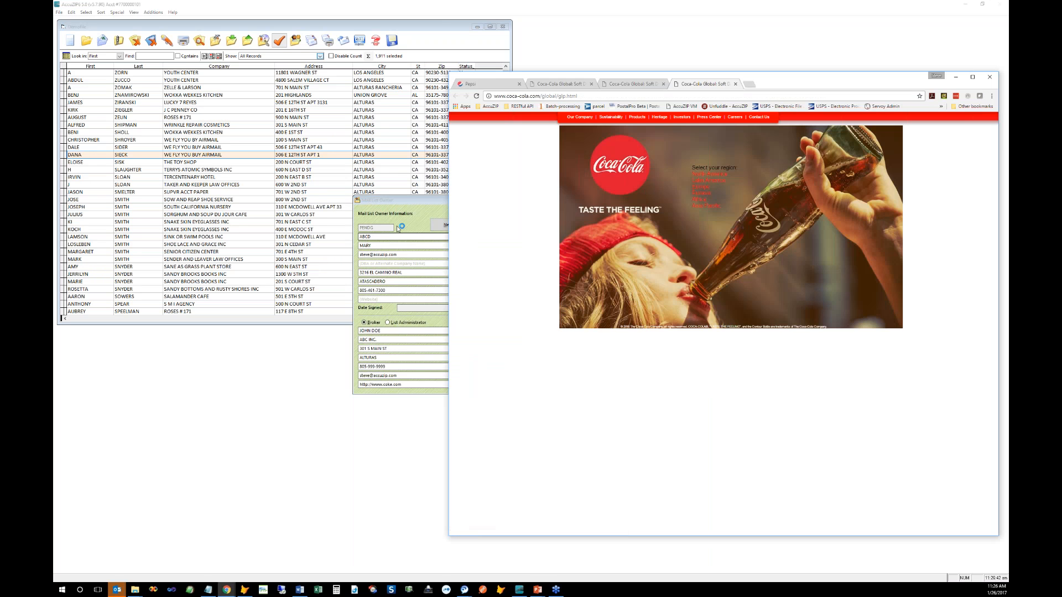
# Step: Bring the ABCD Mail List Owner dialog back in front of Chrome
pyautogui.click(398, 202)
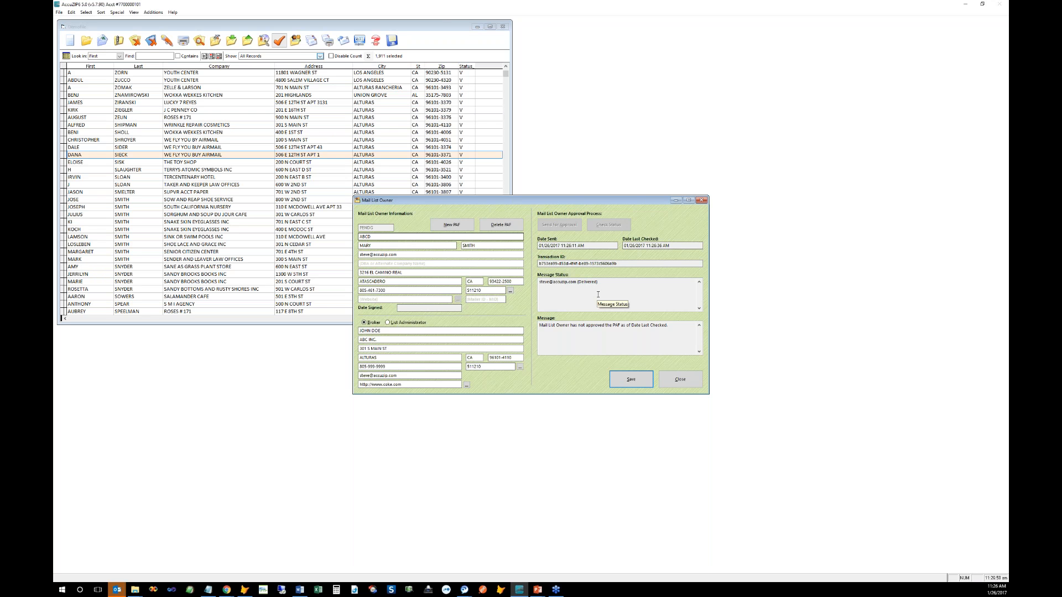
# Step: Save the new ABCD mail list owner PAF and close its details dialog
pyautogui.click(622, 378)
pyautogui.click(665, 385)
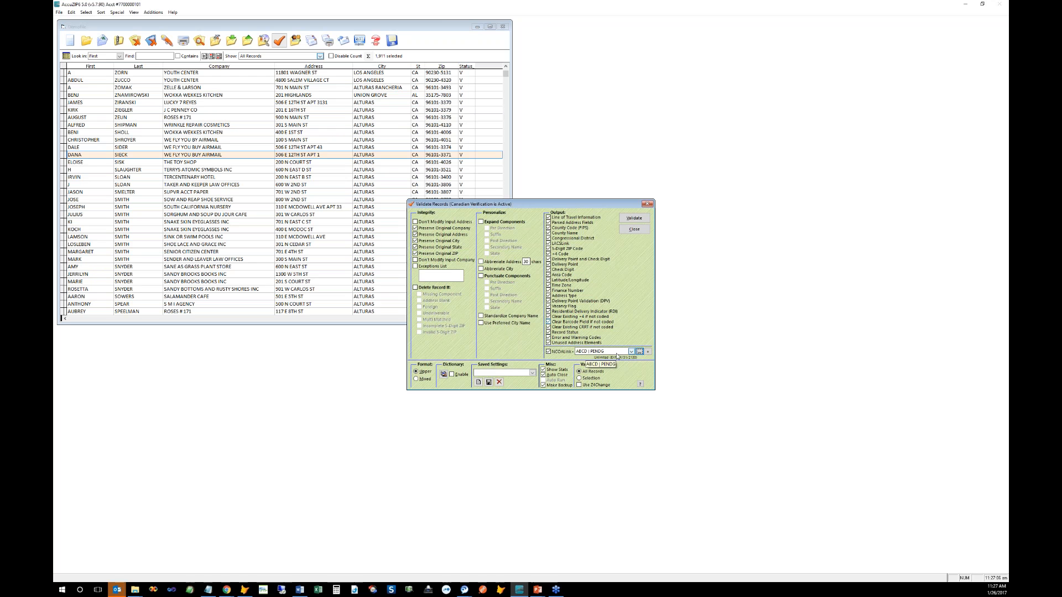
# Step: Select AAA | DA007 as the NCOALink PAF in Validate Records
pyautogui.click(631, 352)
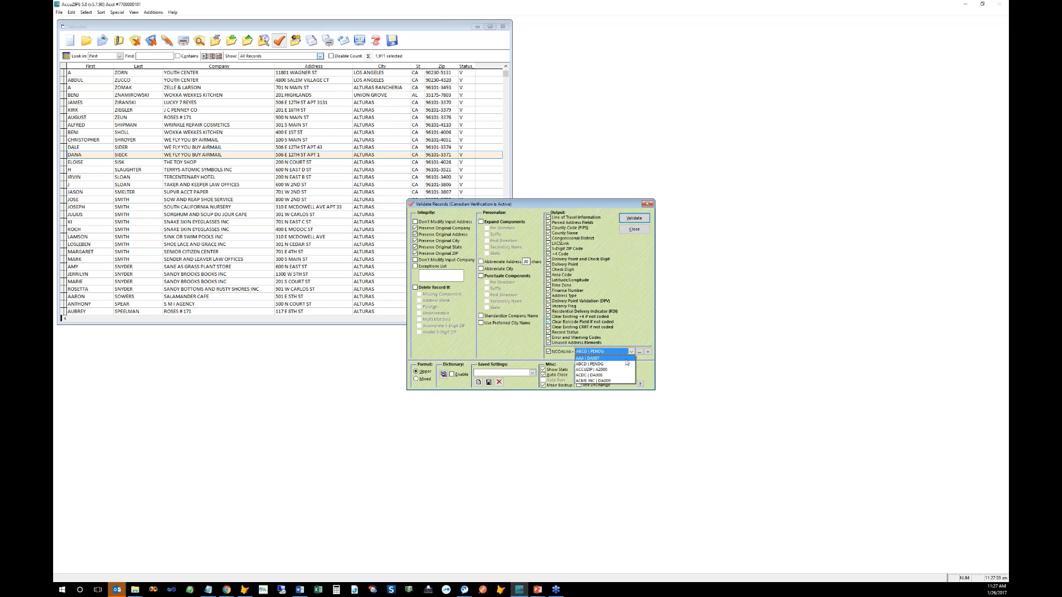
pyautogui.click(626, 359)
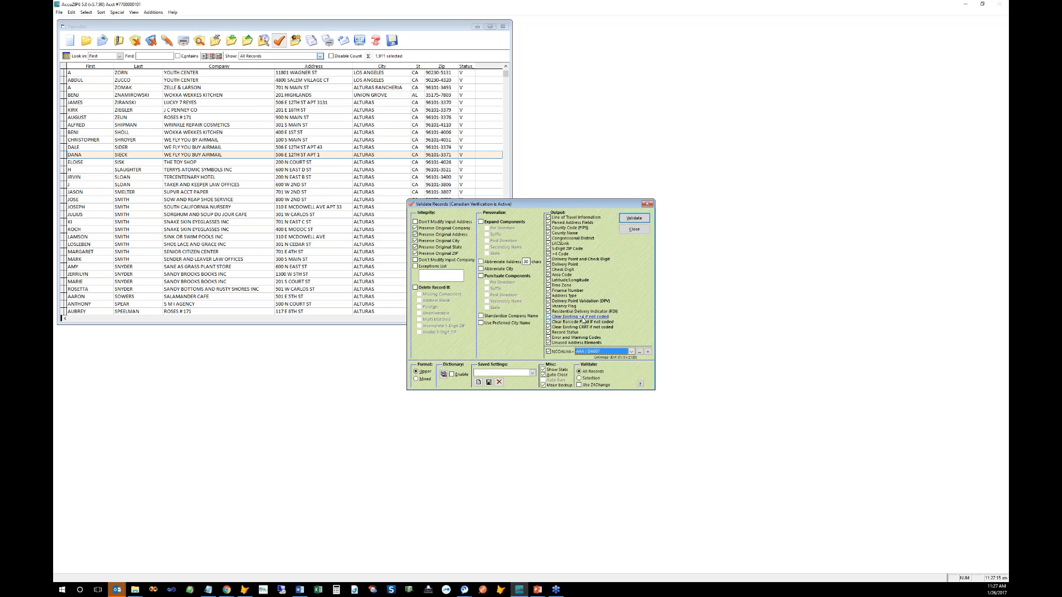
pyautogui.click(621, 351)
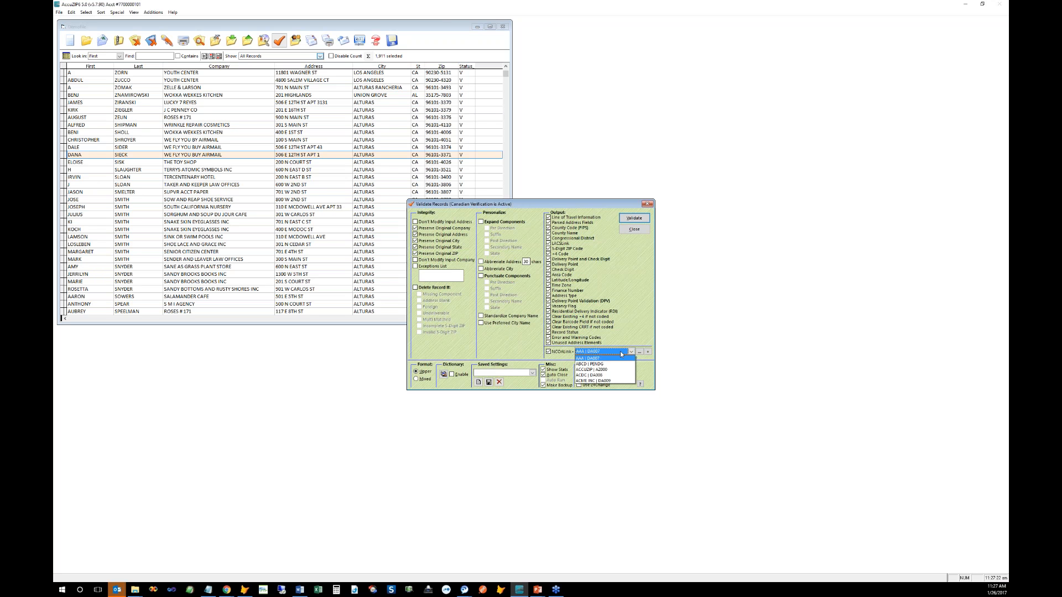
pyautogui.click(619, 360)
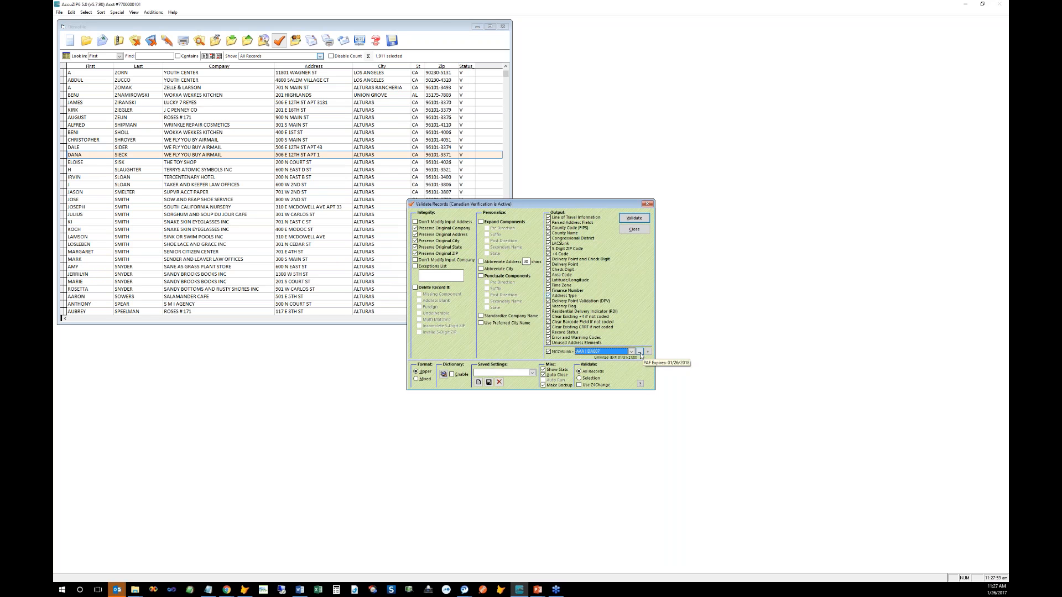
# Step: Set the NCOALink PAF to ACCUZIP and bring up its blank Mail List Owner form
pyautogui.click(631, 353)
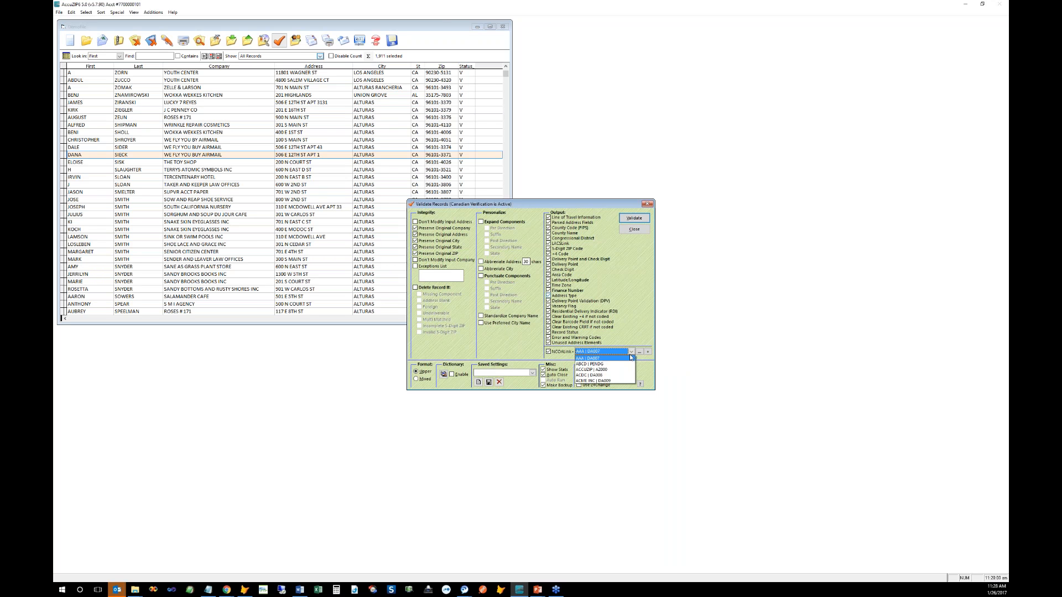
pyautogui.click(628, 371)
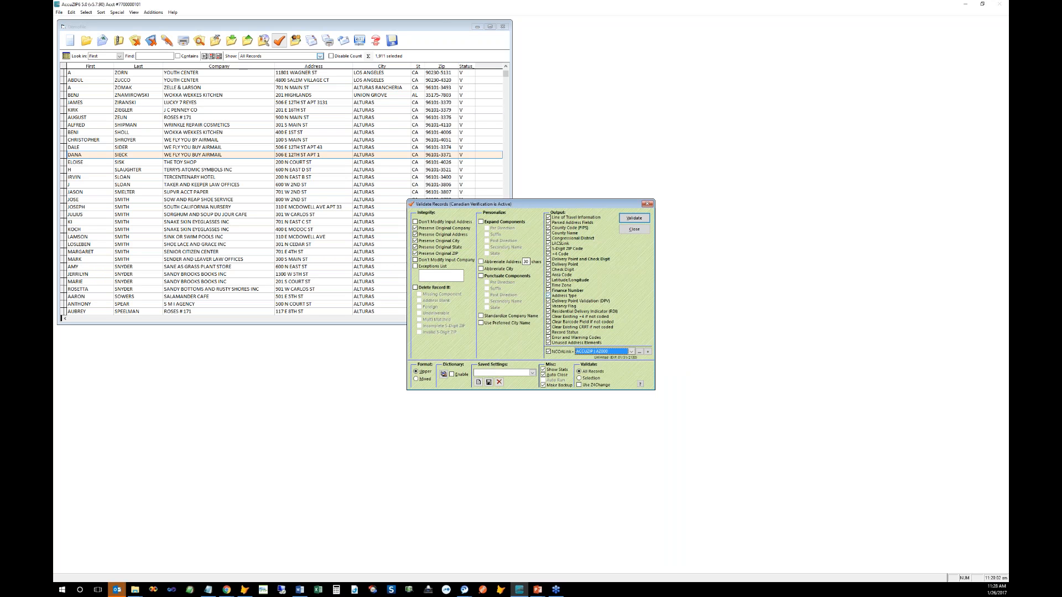
pyautogui.click(640, 352)
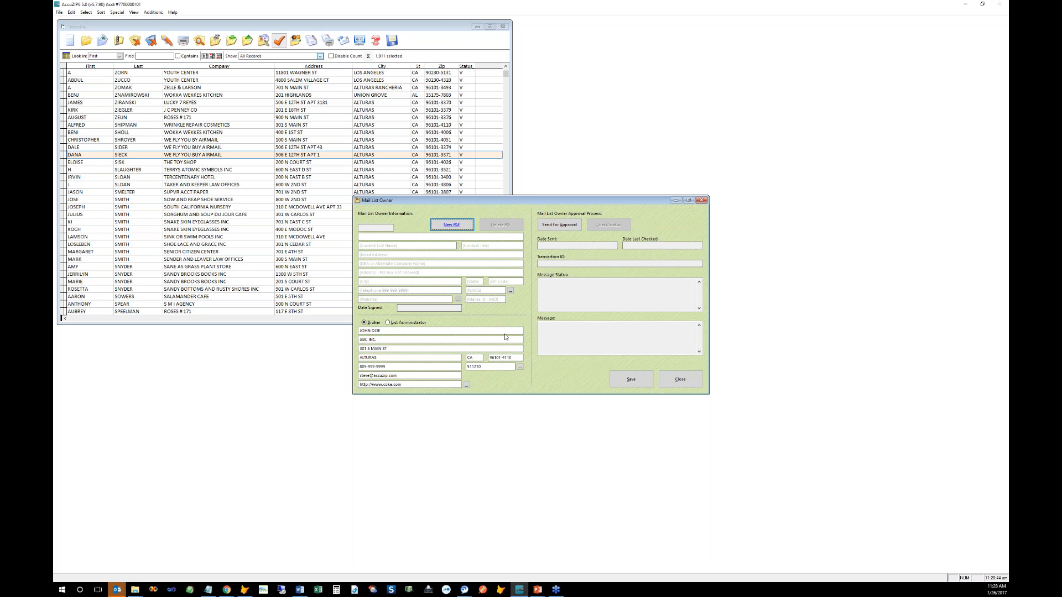
# Step: Close the blank form, locate AA000-ACCUZIP.BIN in Customer IDs, then return to Validate Records
pyautogui.click(680, 380)
pyautogui.moveTo(135, 589)
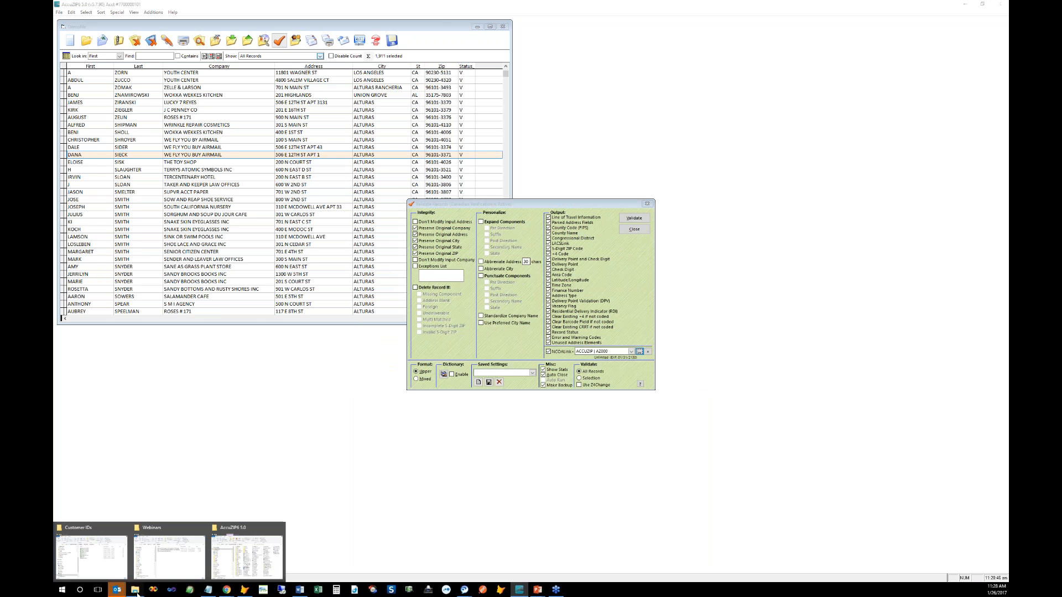
pyautogui.click(105, 561)
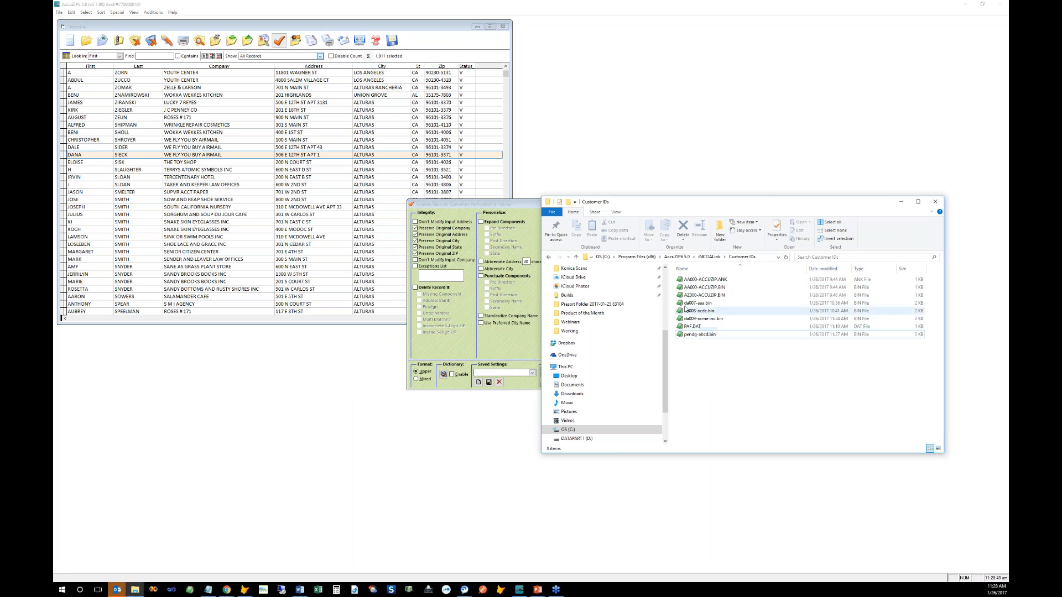
pyautogui.click(682, 290)
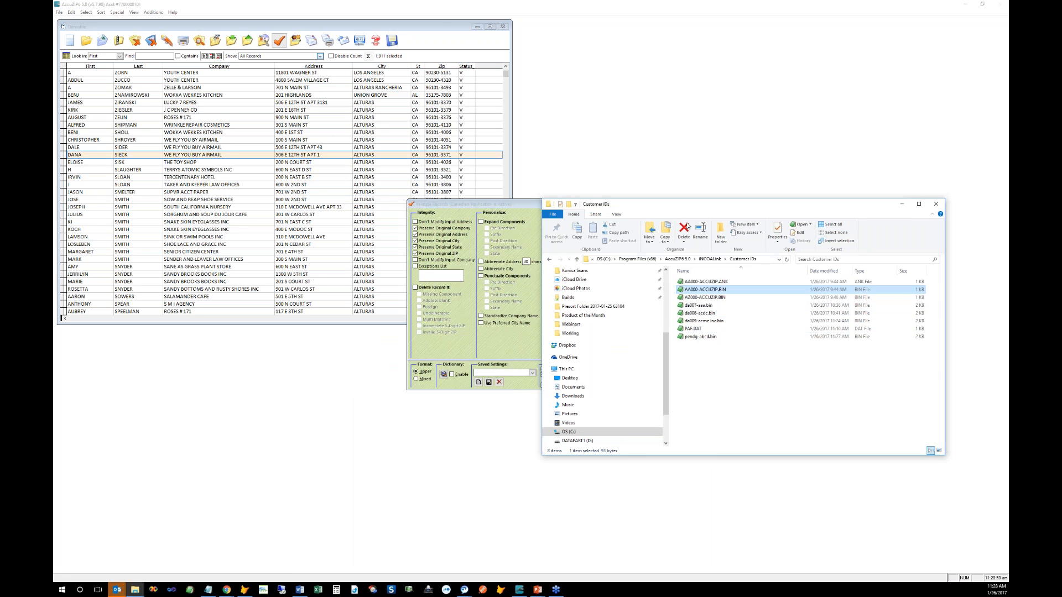
pyautogui.moveTo(684, 205); pyautogui.dragTo(708, 295)
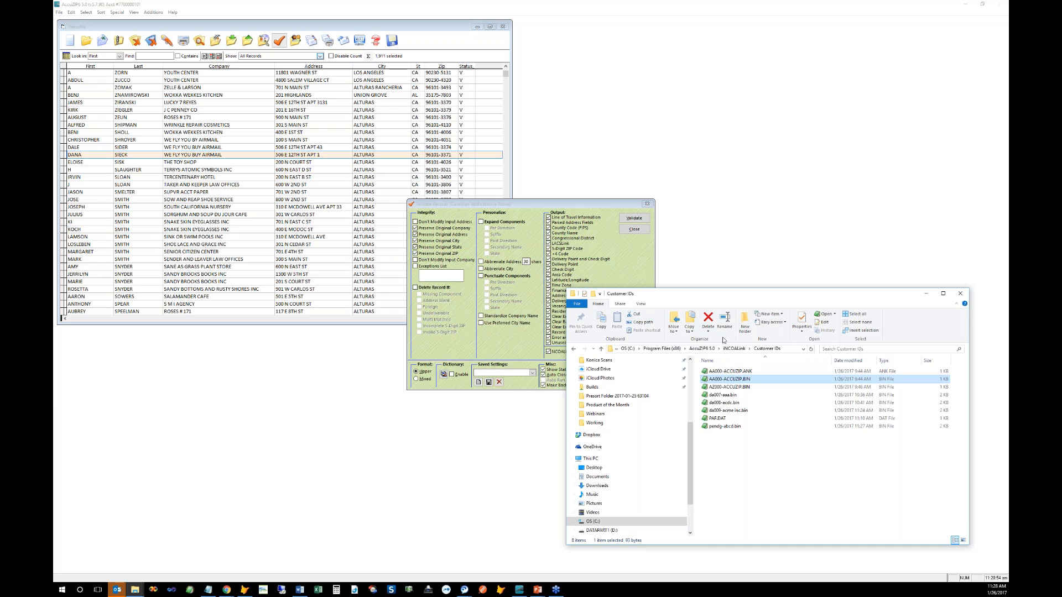
pyautogui.click(640, 279)
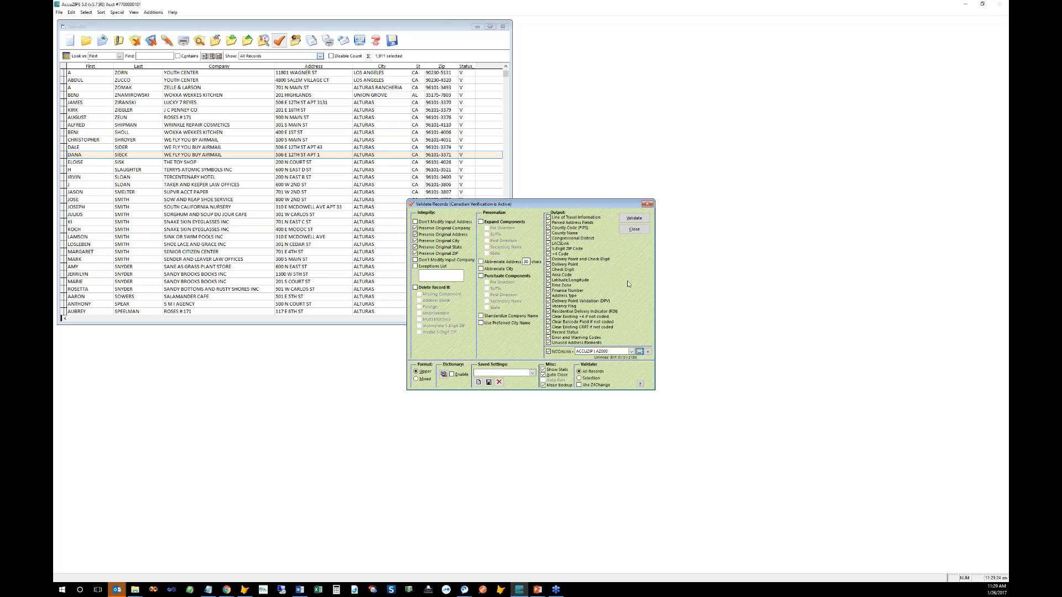
# Step: Close Validate Records, then view and dismiss the Move Update Cloud PAF Management Activation dialog
pyautogui.click(623, 232)
pyautogui.click(625, 234)
pyautogui.click(153, 12)
pyautogui.moveTo(151, 32)
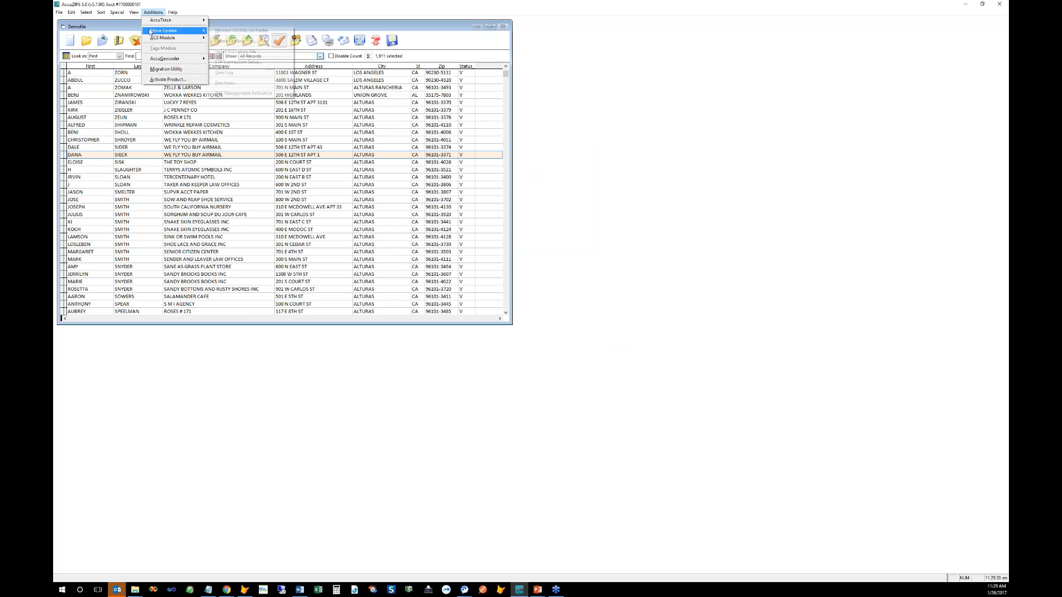
pyautogui.click(244, 93)
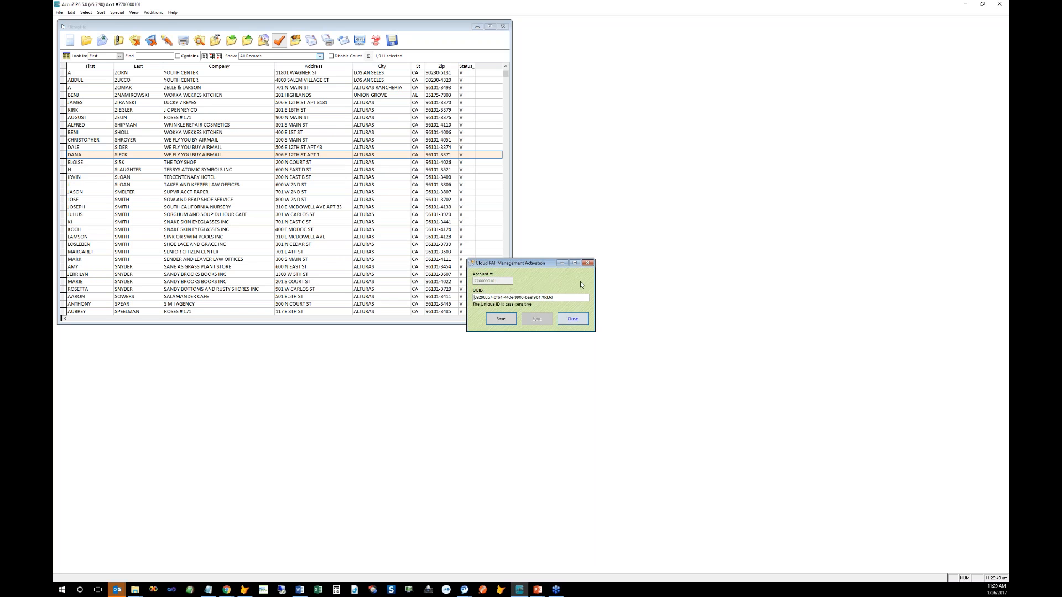
pyautogui.click(573, 319)
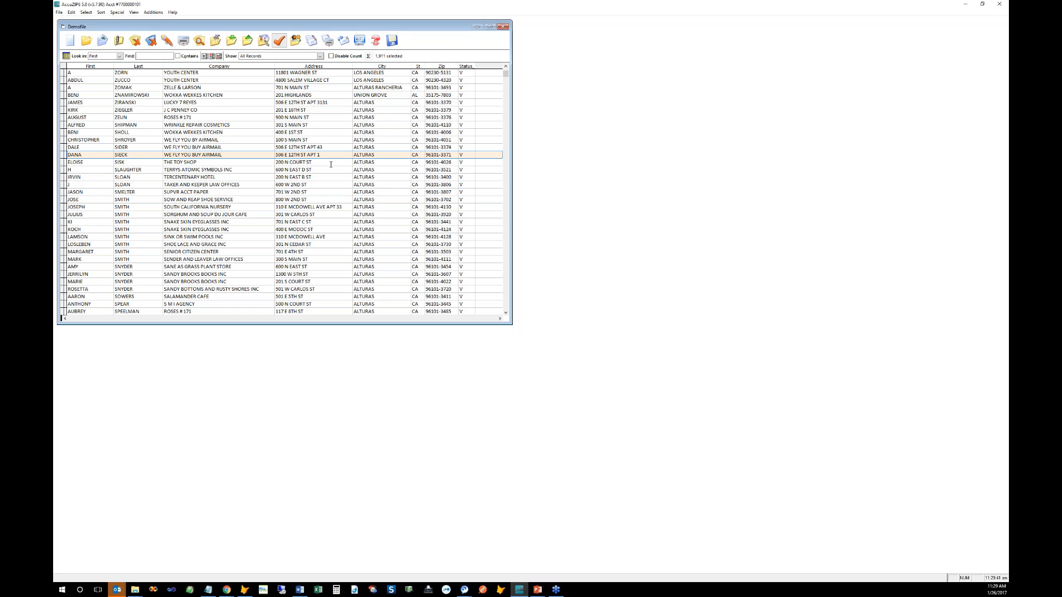
# Step: Reopen the Validate Records dialog from the check-mark Validate toolbar button
pyautogui.click(279, 45)
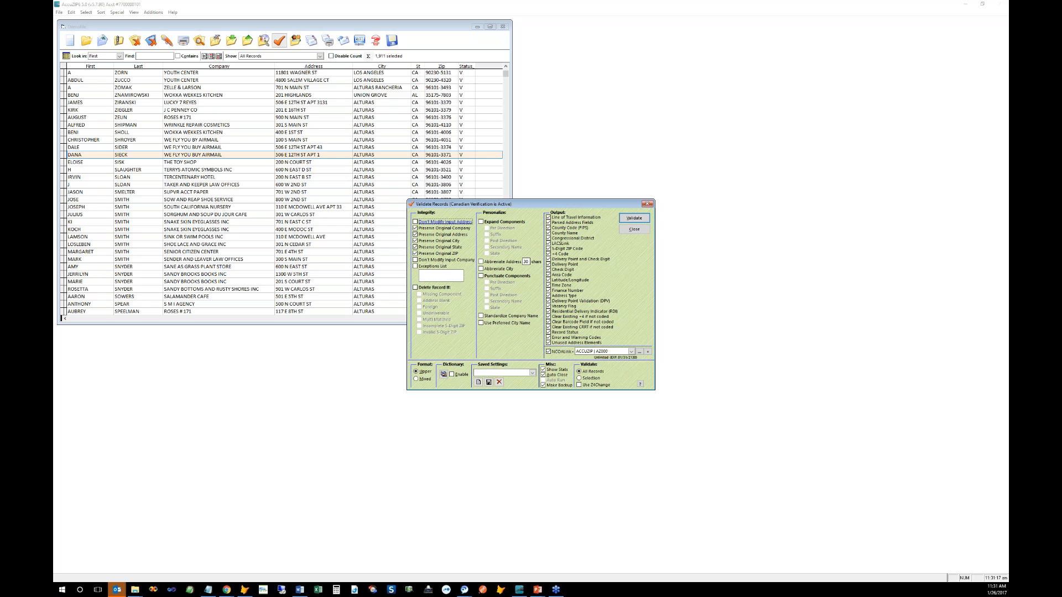
# Step: Choose ACDC as the NCOALink PAF and bring up its Mail List Owner details
pyautogui.click(631, 351)
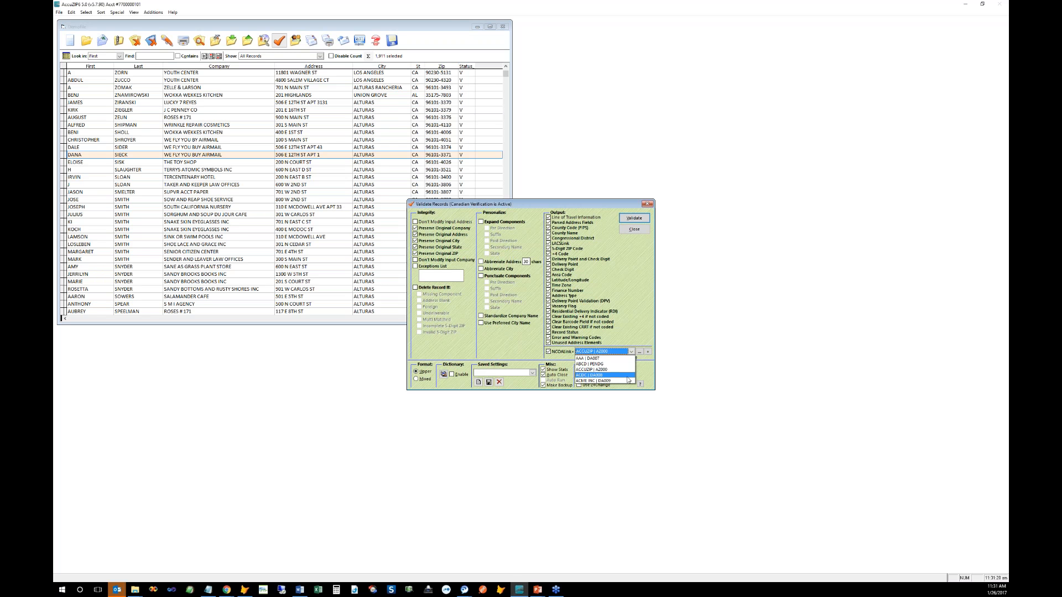
pyautogui.click(603, 375)
pyautogui.click(640, 351)
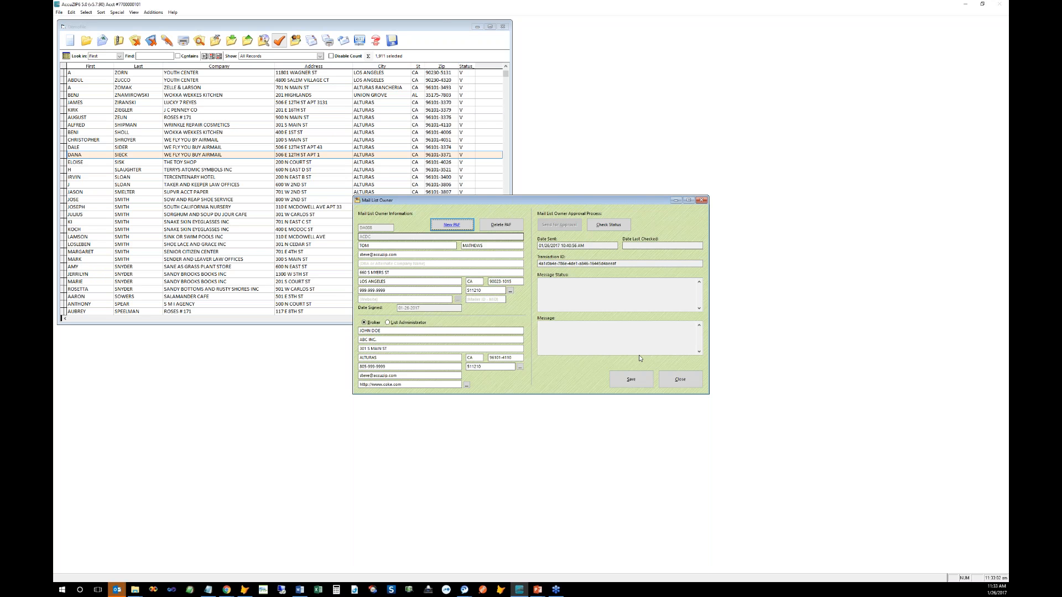
# Step: Review the ACDC PAF's sent date and transaction ID in the Mail List Owner form
pyautogui.hotkey('alt', 'Tab')
# Step: Close the ACDC owner form, run record validation, and show the Additions > Move Update functions
pyautogui.click(678, 380)
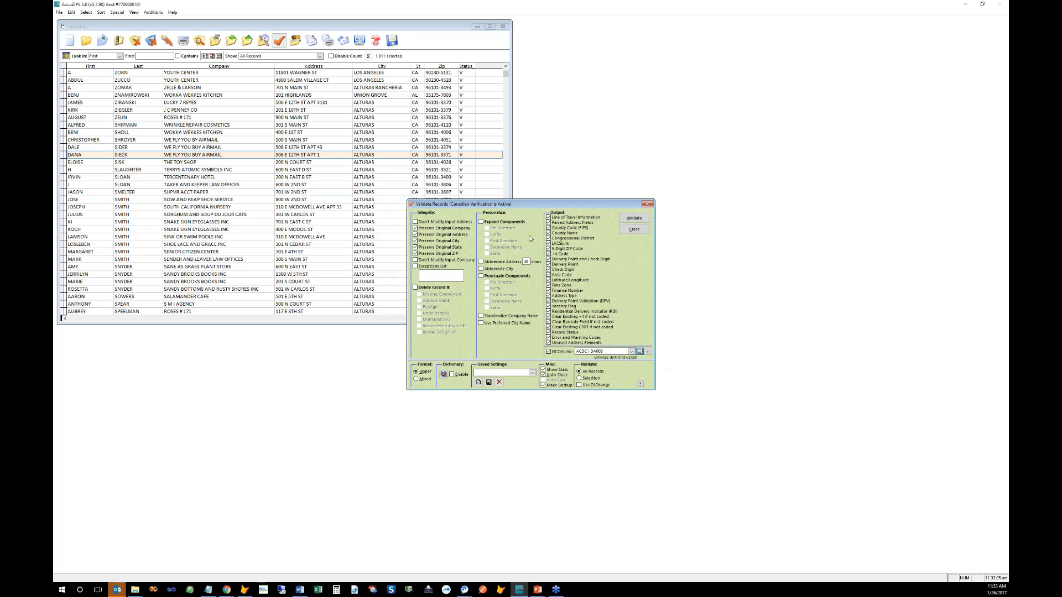
pyautogui.moveTo(522, 204); pyautogui.dragTo(466, 177)
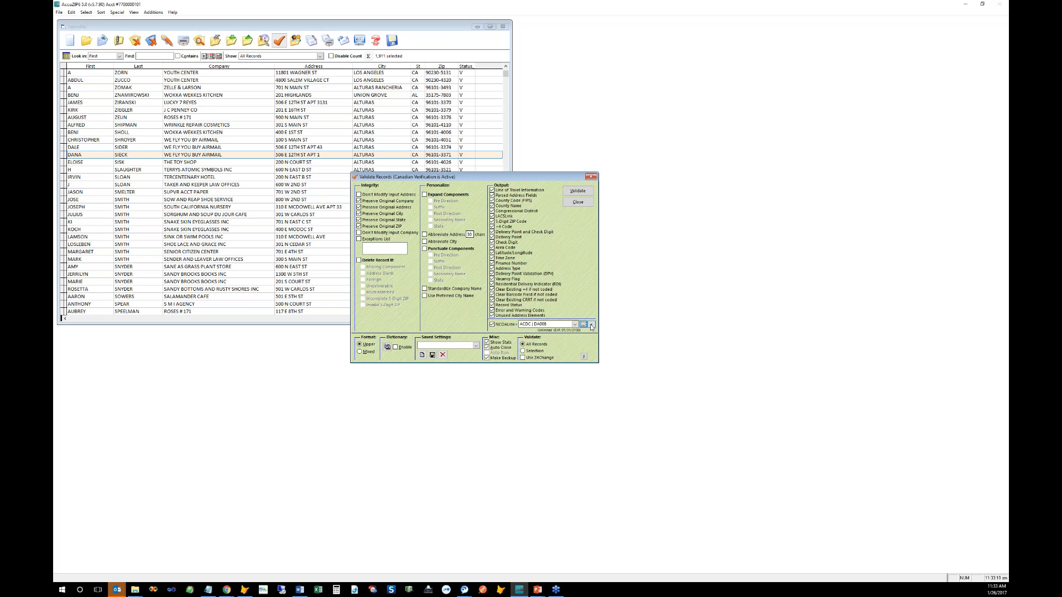
pyautogui.click(578, 191)
pyautogui.click(164, 14)
pyautogui.moveTo(169, 31)
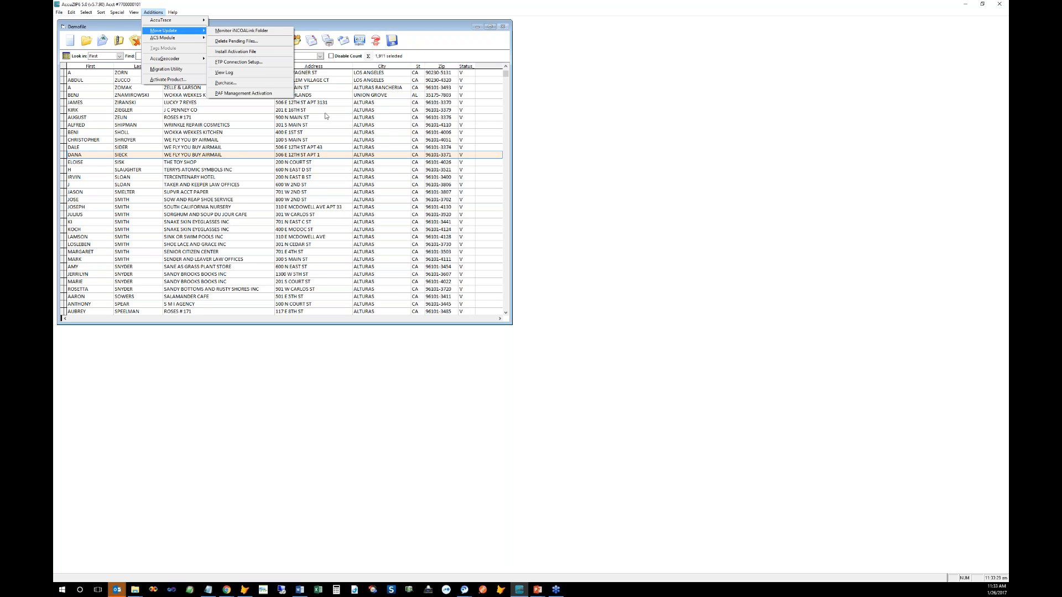
# Step: Dismiss the functions menu, reopen Validate Records, and bring up a new Mail List Owner PAF form
pyautogui.click(362, 120)
pyautogui.click(279, 41)
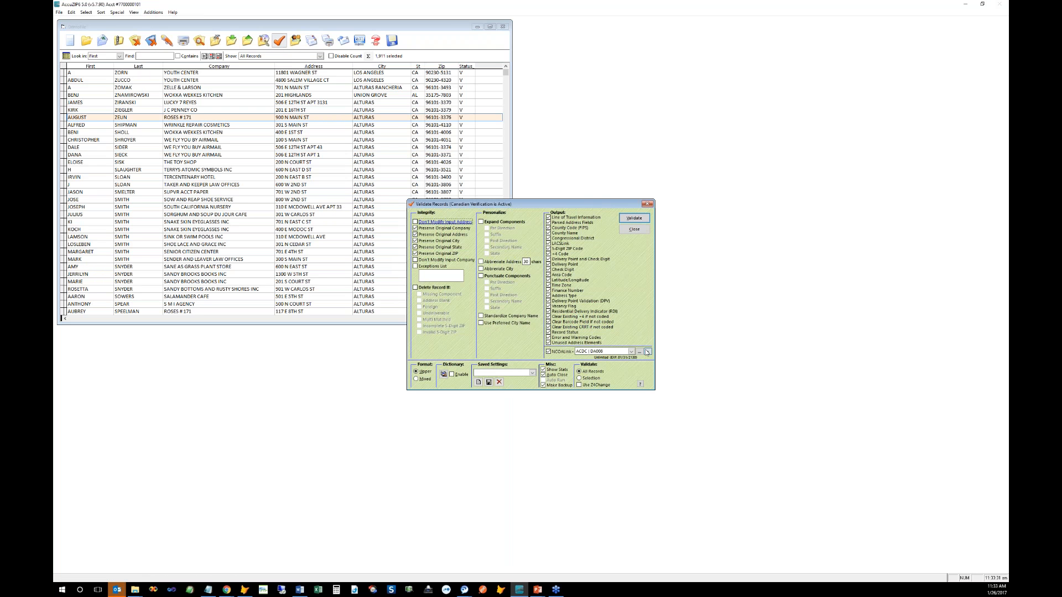
pyautogui.click(647, 352)
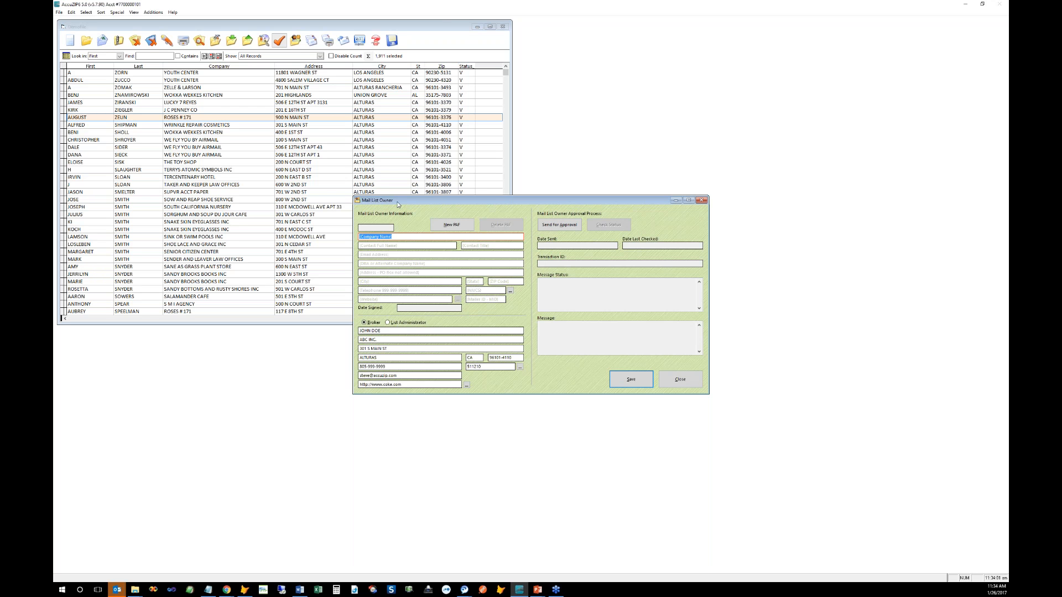
pyautogui.moveTo(379, 205); pyautogui.dragTo(412, 201)
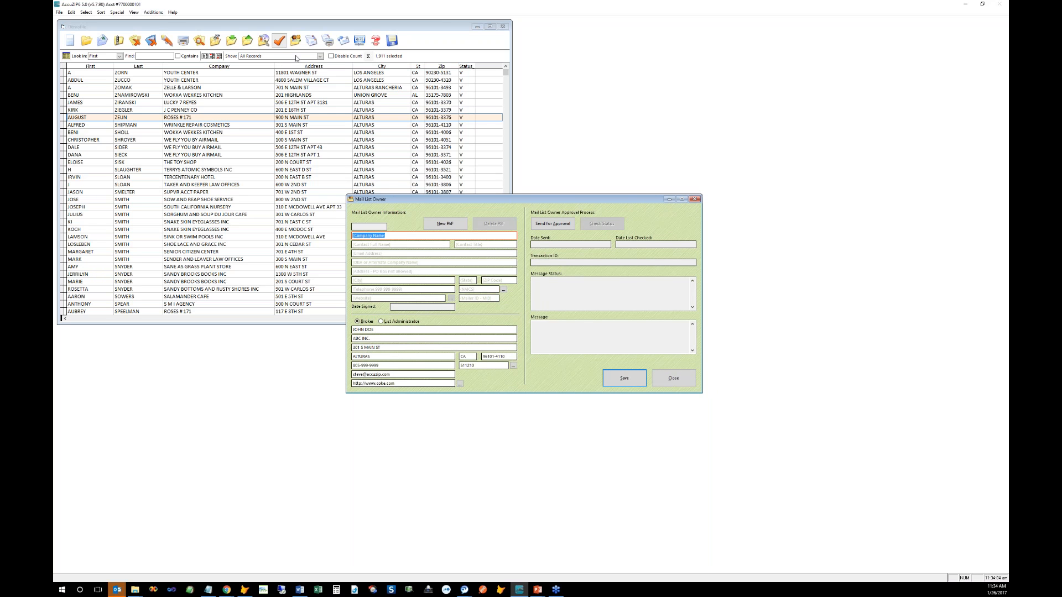
pyautogui.moveTo(433, 197); pyautogui.dragTo(512, 276)
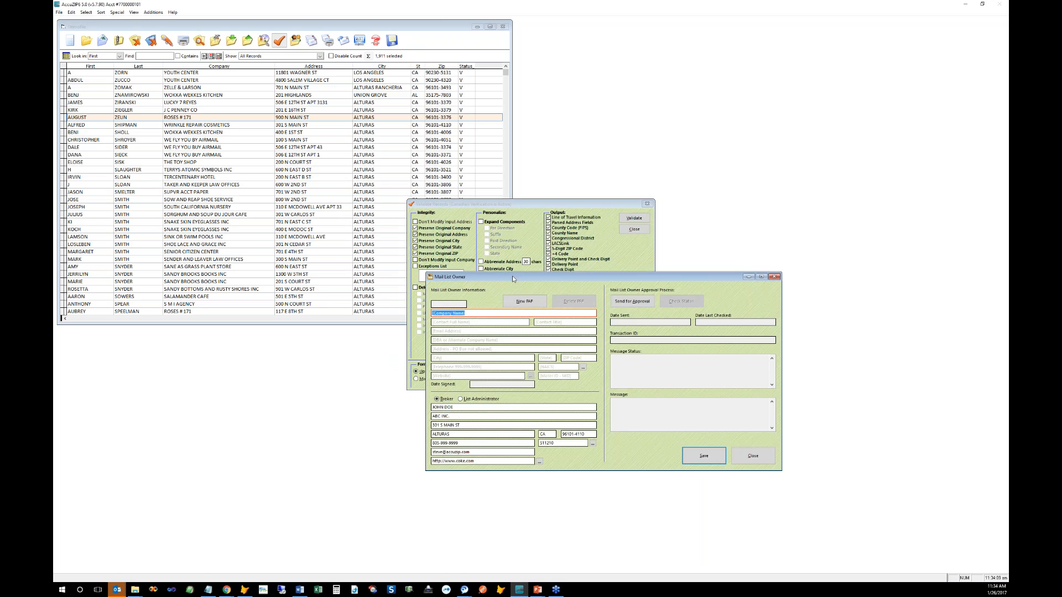
pyautogui.moveTo(509, 268); pyautogui.dragTo(440, 195)
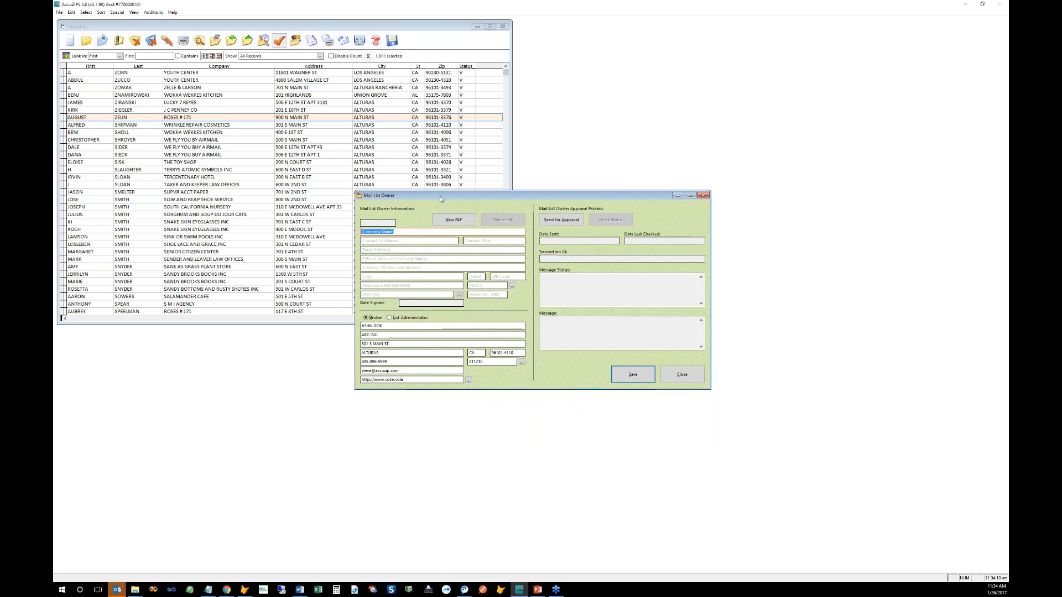
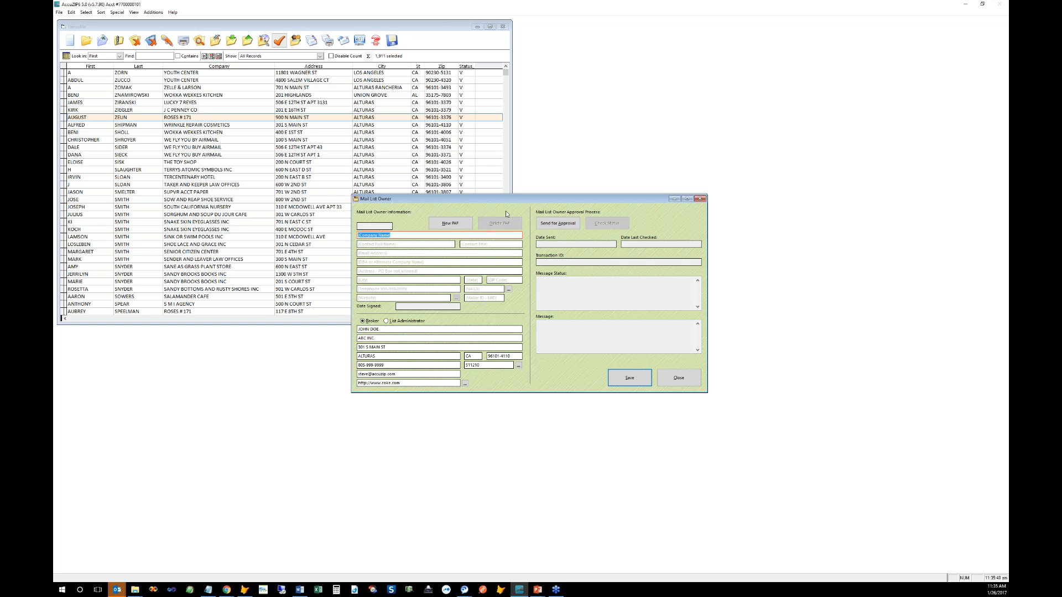
# Step: Reposition the Mail List Owner form over the validation options
pyautogui.moveTo(510, 200); pyautogui.dragTo(588, 264)
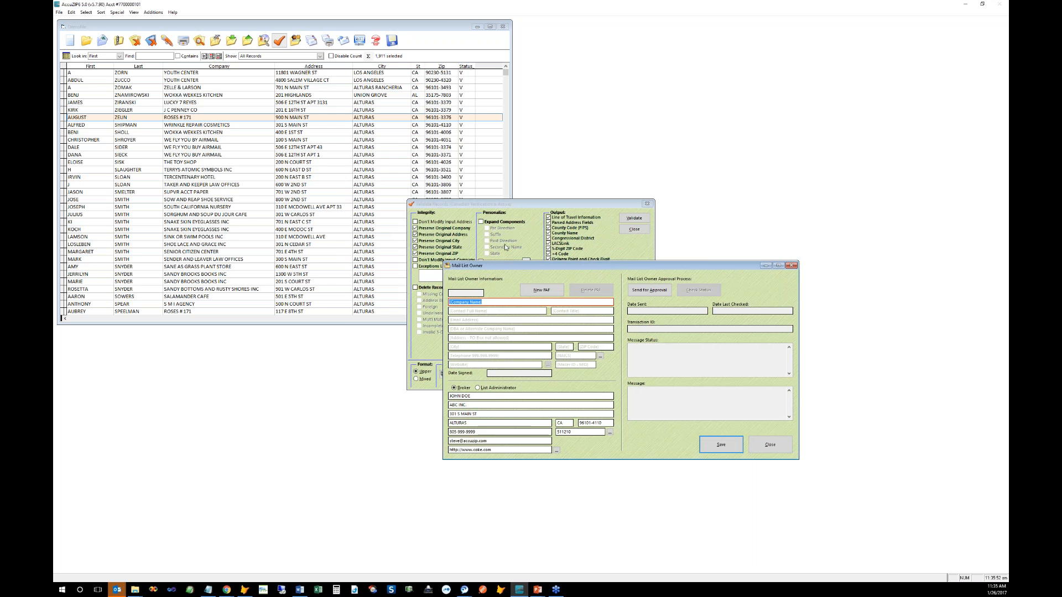
pyautogui.moveTo(508, 270); pyautogui.dragTo(439, 244)
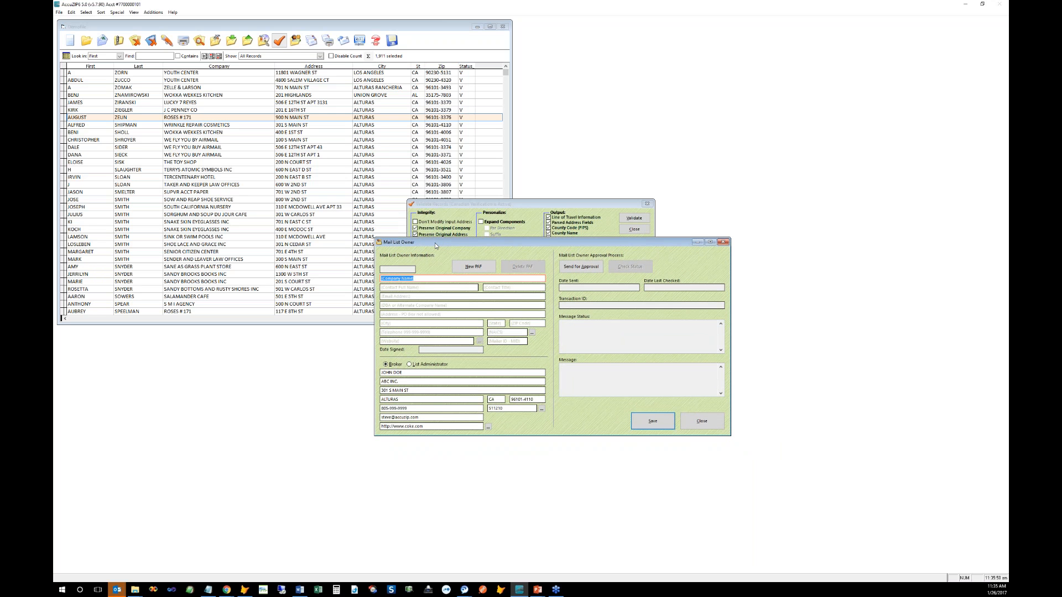
pyautogui.moveTo(432, 247); pyautogui.dragTo(414, 207)
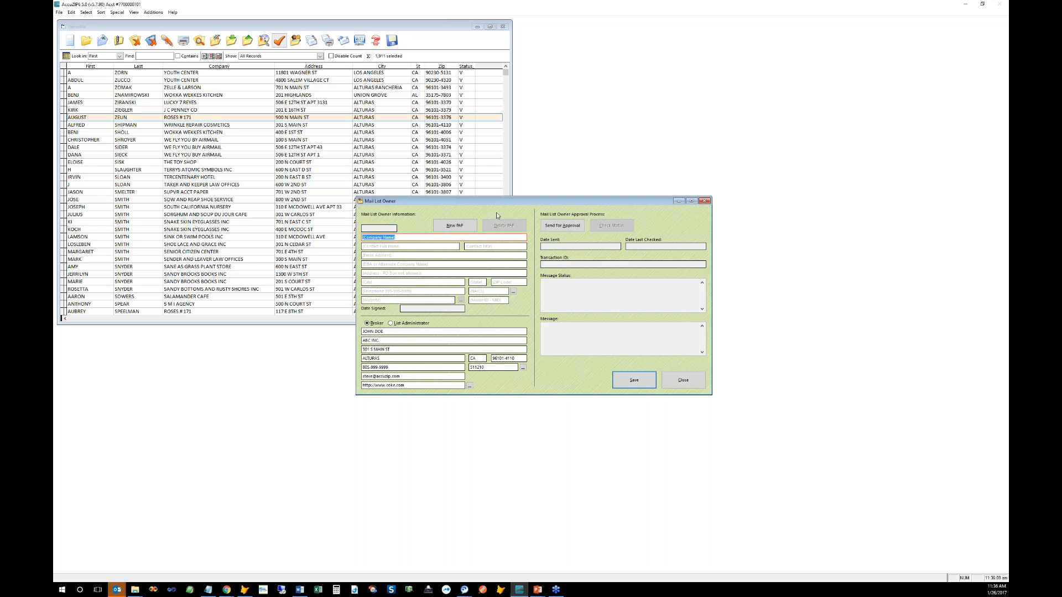
pyautogui.moveTo(495, 201); pyautogui.dragTo(493, 201)
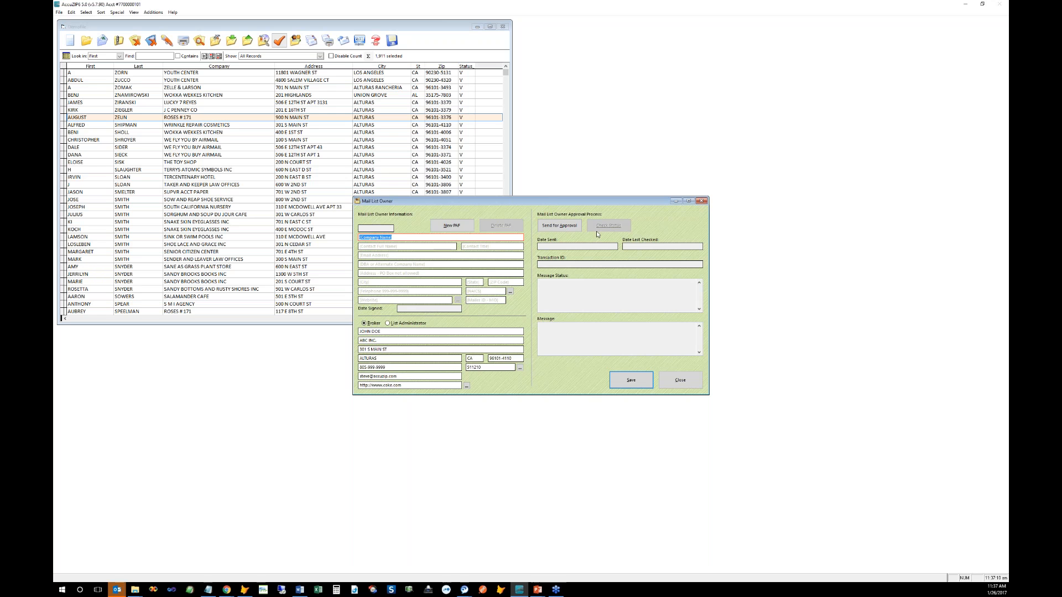
# Step: Reopen the Mail List Owner details and highlight the 'Mail List Owner Approved PAF' status
pyautogui.click(681, 380)
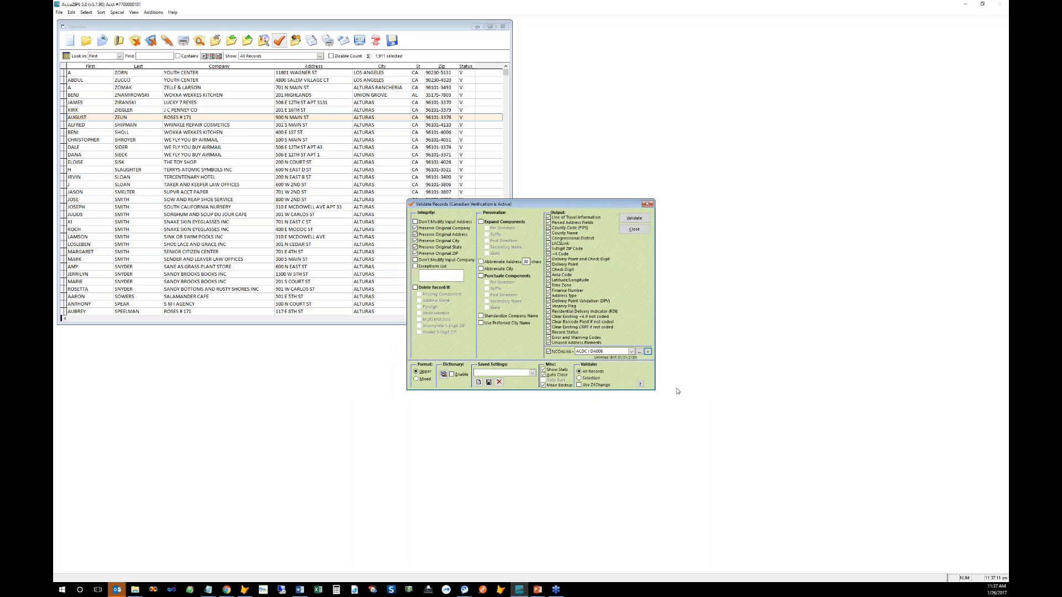
pyautogui.click(639, 352)
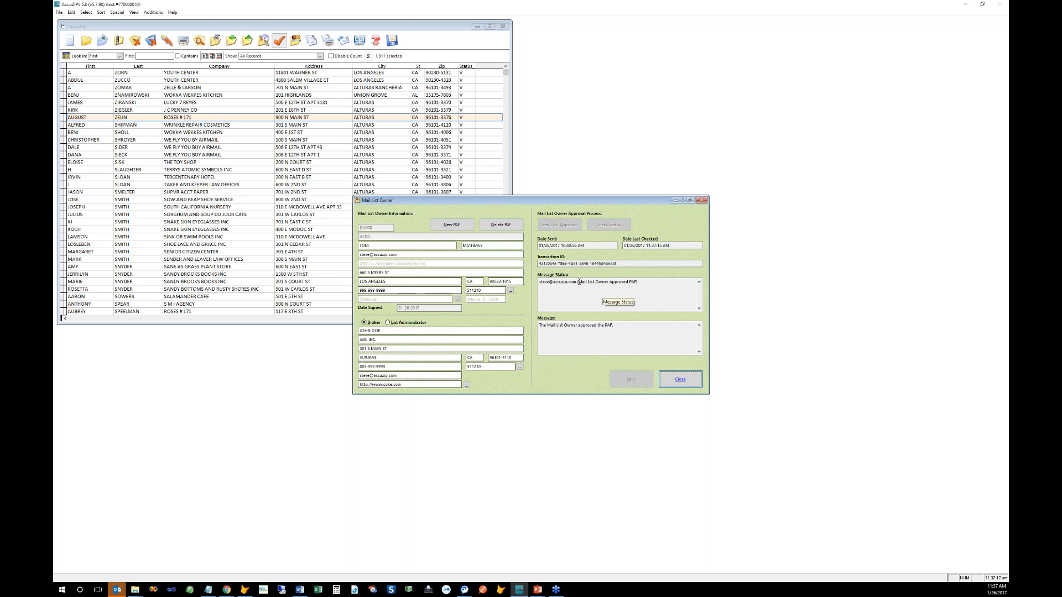
pyautogui.moveTo(578, 282); pyautogui.dragTo(638, 282)
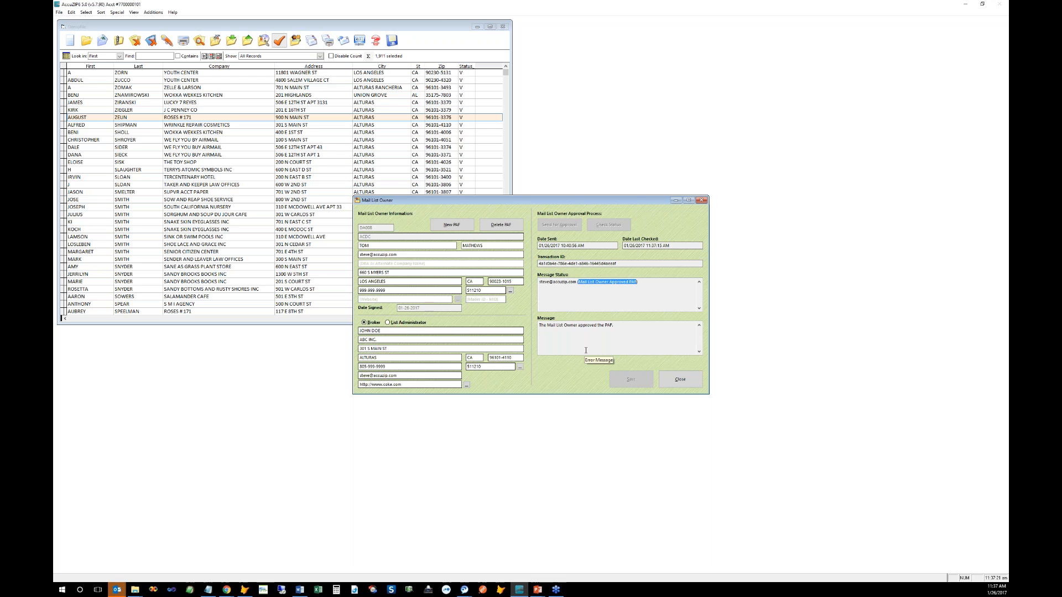
pyautogui.click(600, 288)
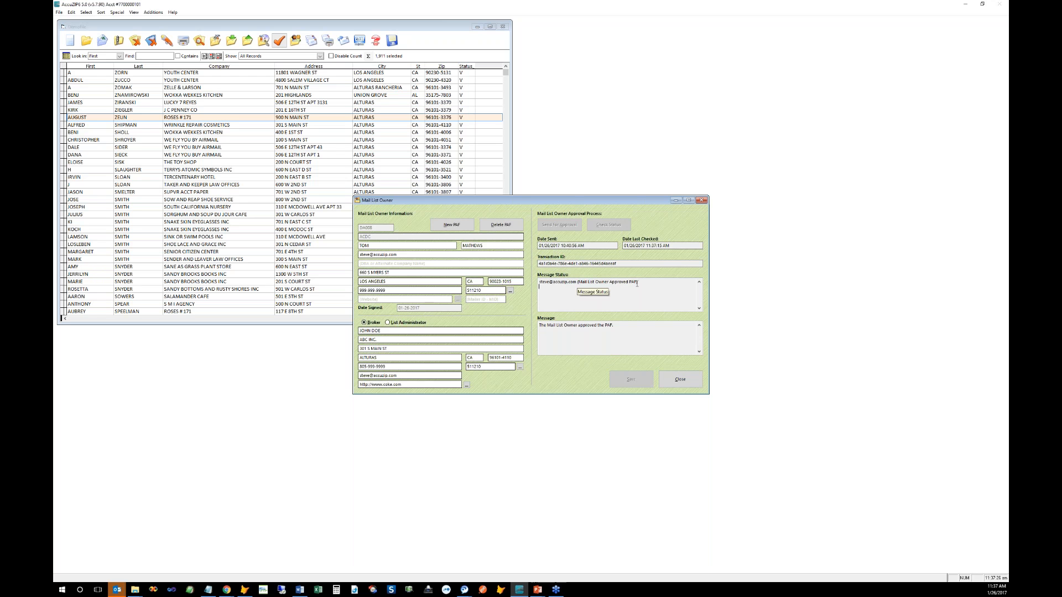
pyautogui.moveTo(579, 283); pyautogui.dragTo(638, 282)
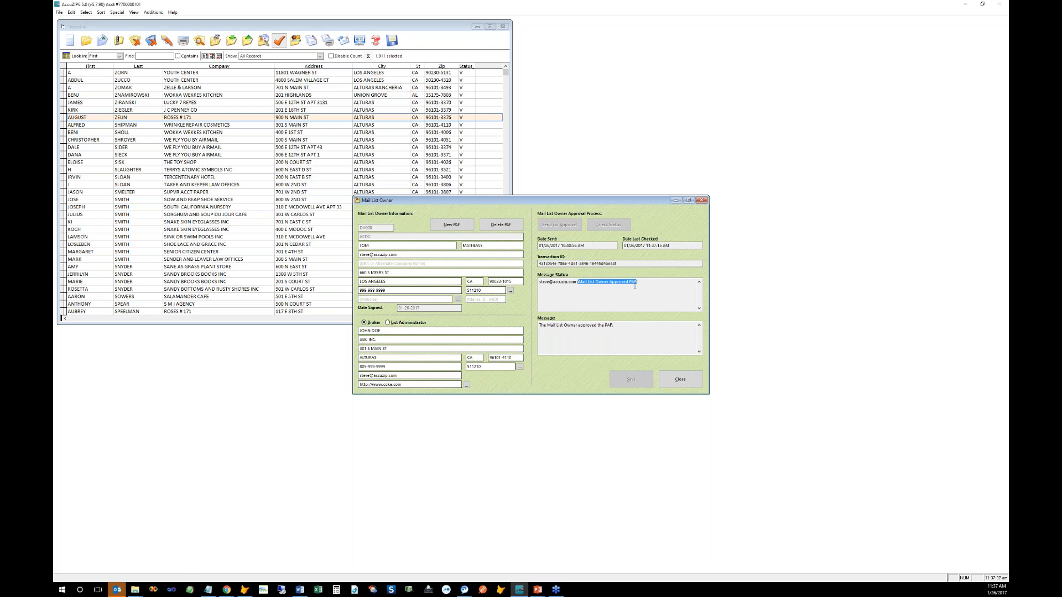
pyautogui.click(579, 283)
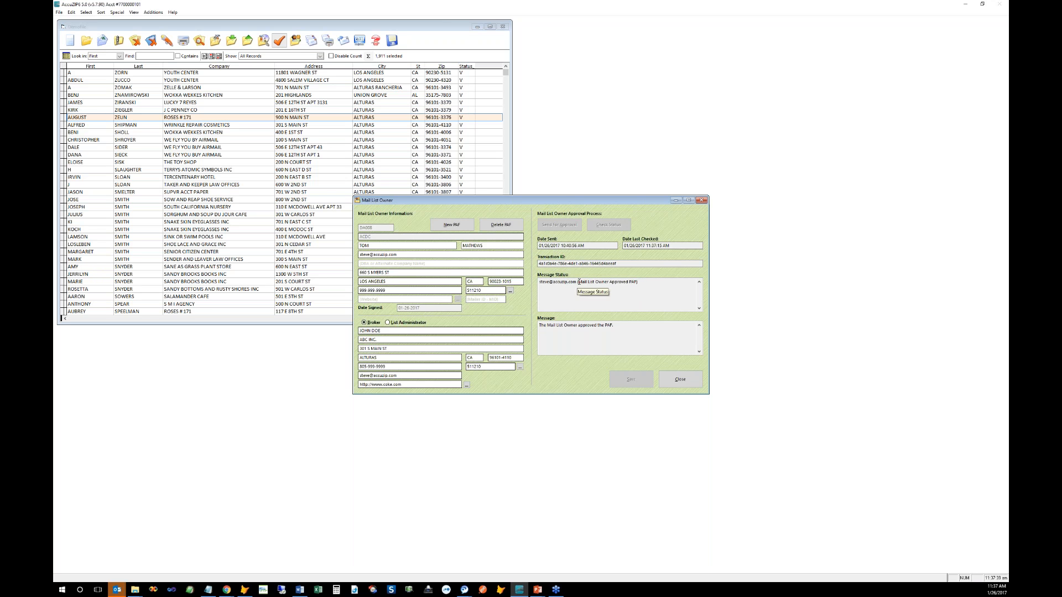
pyautogui.moveTo(579, 283); pyautogui.dragTo(637, 284)
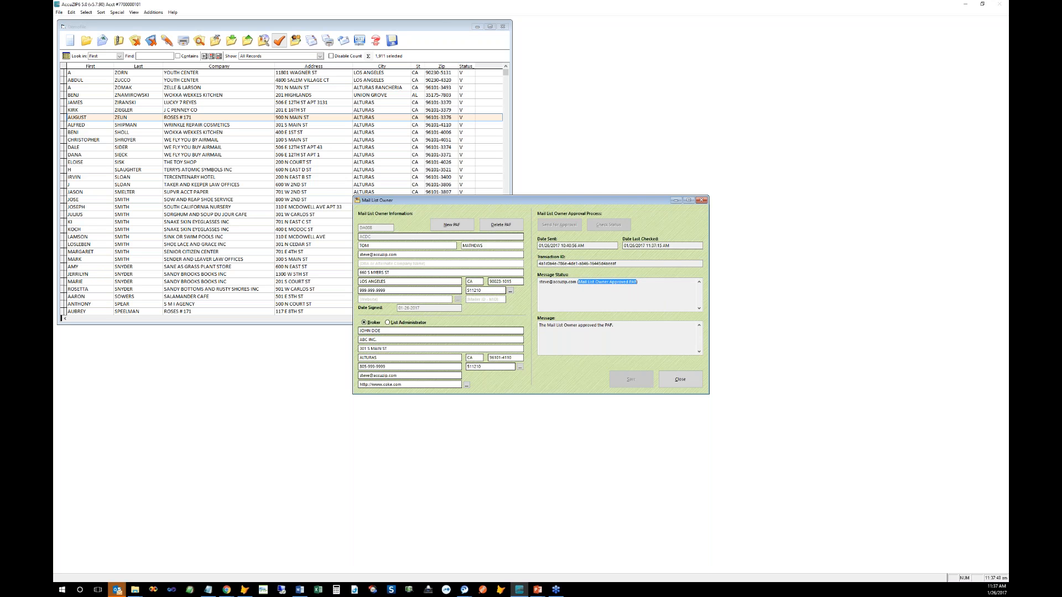
pyautogui.hotkey('alt', 'Tab')
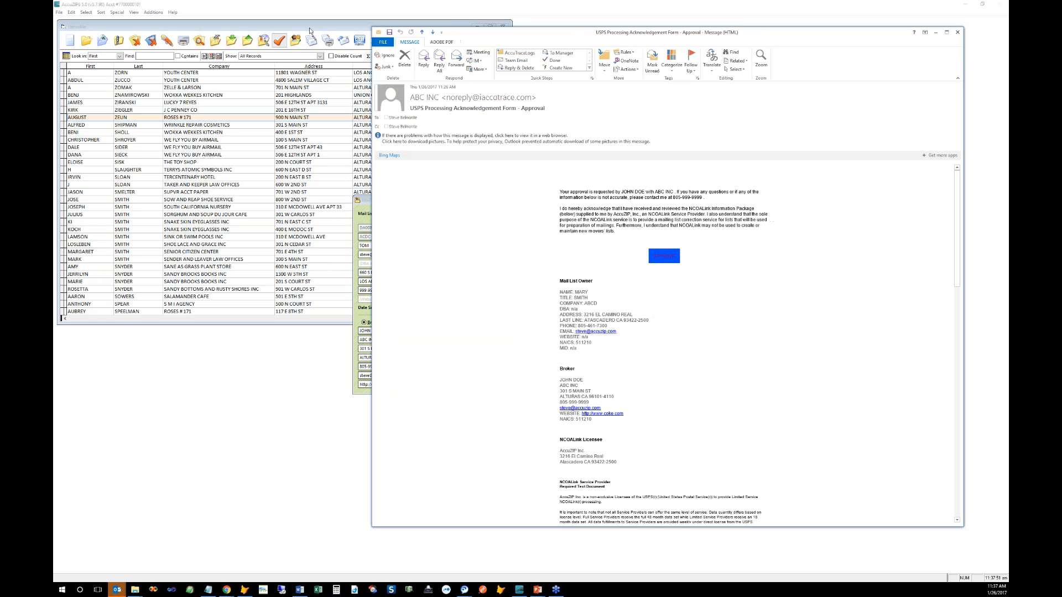
# Step: Minimise the USPS approval email and close the AccuZIP unsubscribe page
pyautogui.press('super+Down')
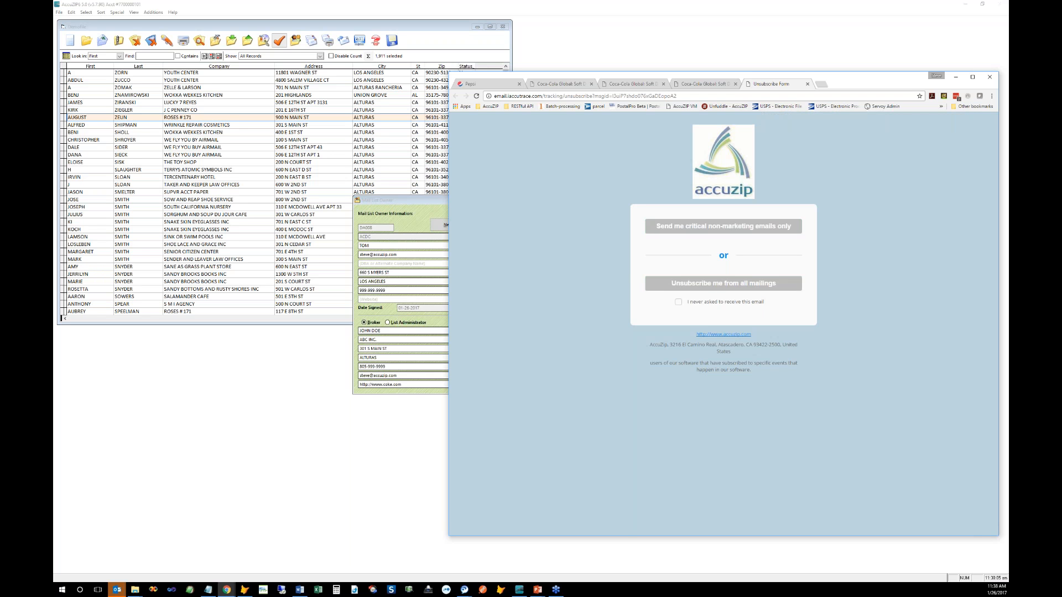
pyautogui.click(807, 84)
# Step: Minimise the browser and review the broker company ABC INC. and owner contact fields
pyautogui.click(956, 78)
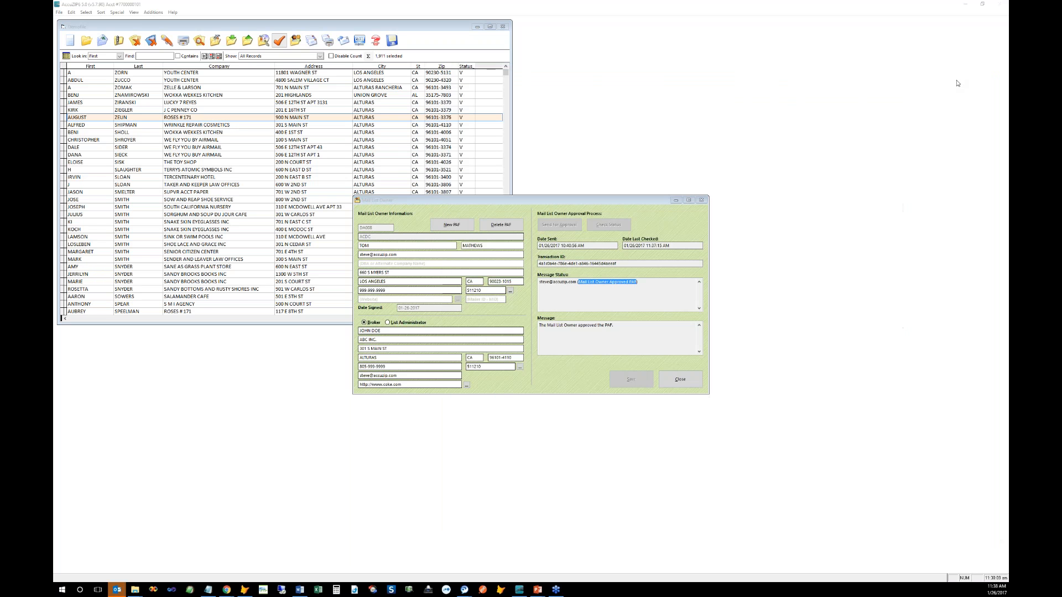
pyautogui.click(511, 201)
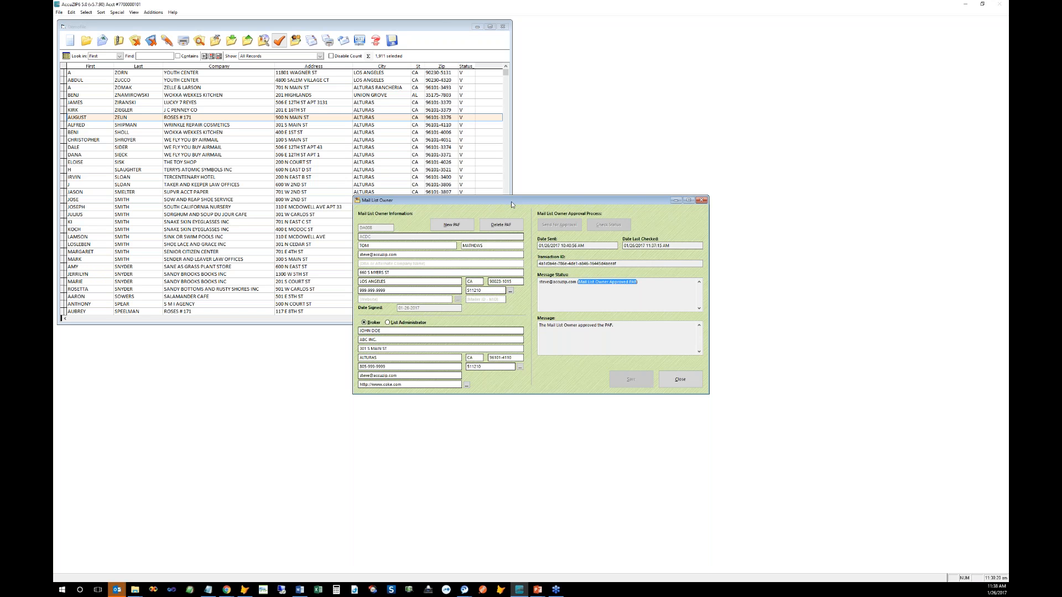
pyautogui.moveTo(377, 340); pyautogui.dragTo(360, 340)
pyautogui.click(386, 341)
pyautogui.hotkey('shift', 'Home')
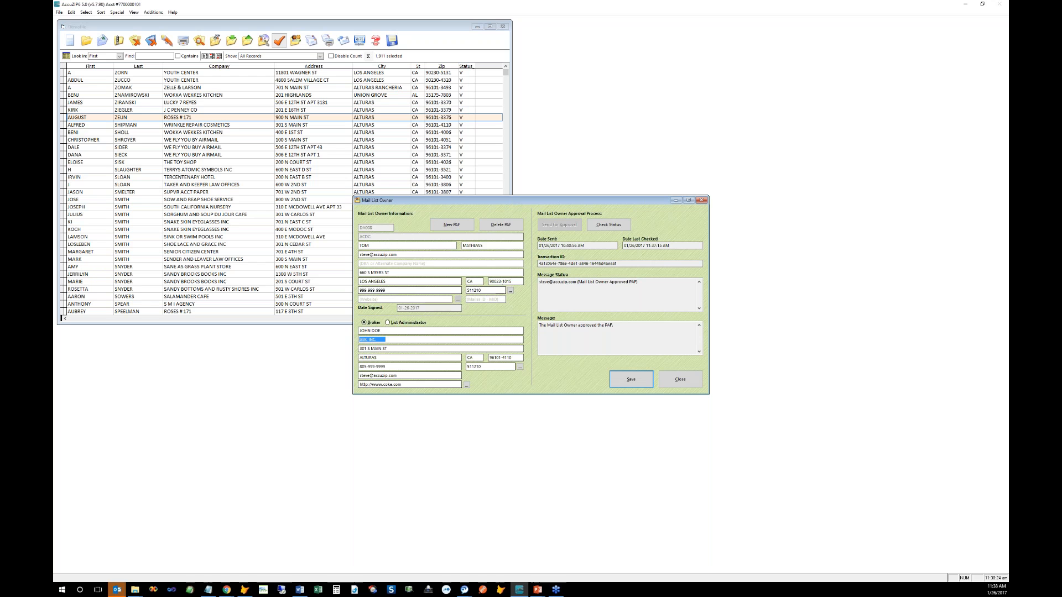
pyautogui.moveTo(402, 254); pyautogui.dragTo(360, 273)
pyautogui.click(392, 273)
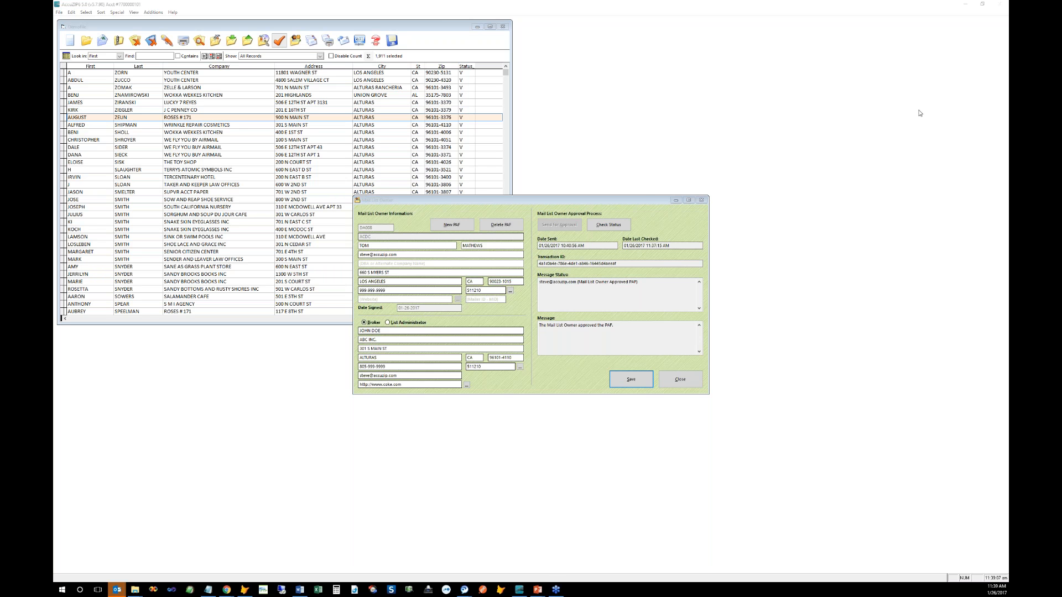
# Step: Close the approved Mail List Owner details and move Validate Records up and left
pyautogui.click(638, 202)
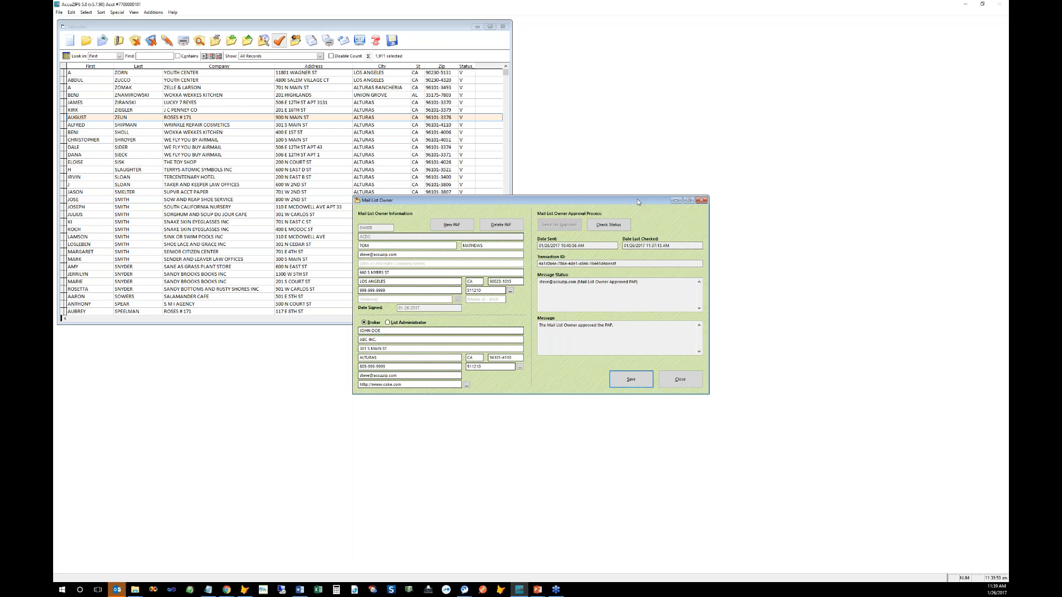
pyautogui.click(677, 376)
pyautogui.moveTo(545, 202); pyautogui.dragTo(532, 165)
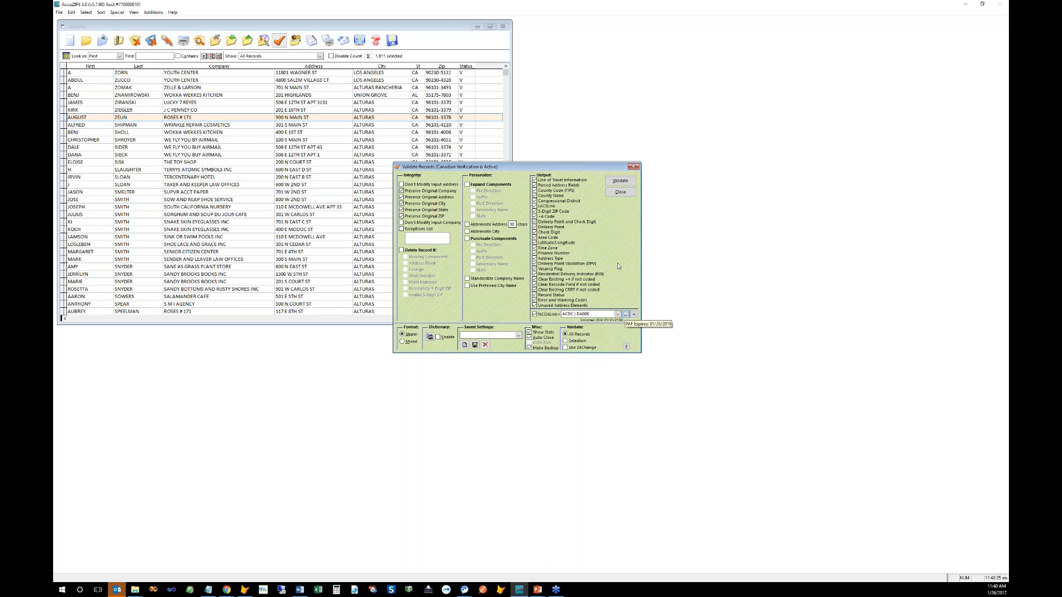
# Step: Validate the 1,911 Demofile records with NCOALink enabled
pyautogui.click(620, 193)
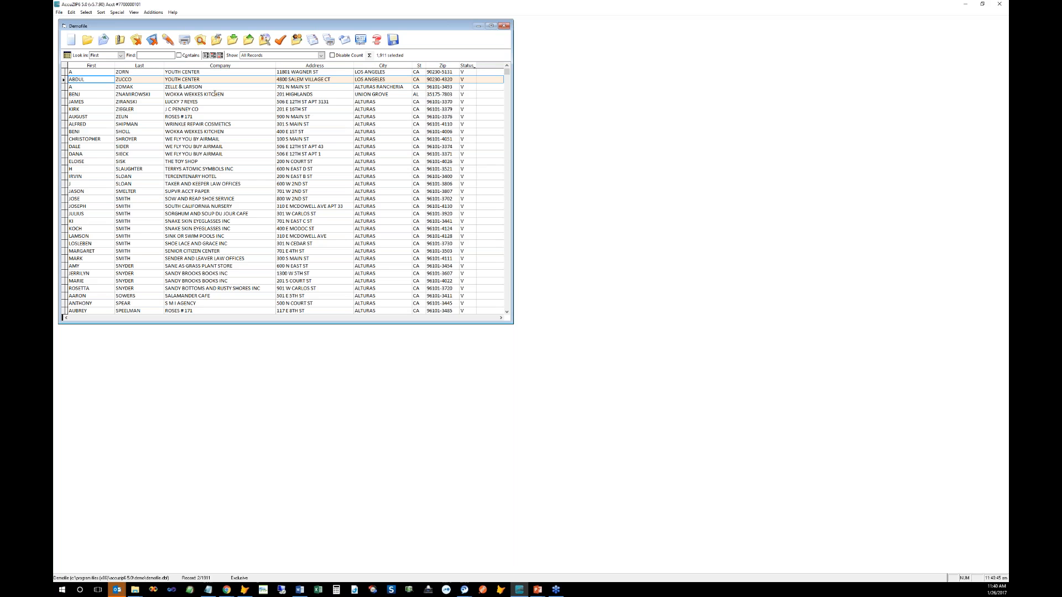
pyautogui.moveTo(59, 99); pyautogui.dragTo(57, 99)
pyautogui.moveTo(514, 166); pyautogui.dragTo(582, 166)
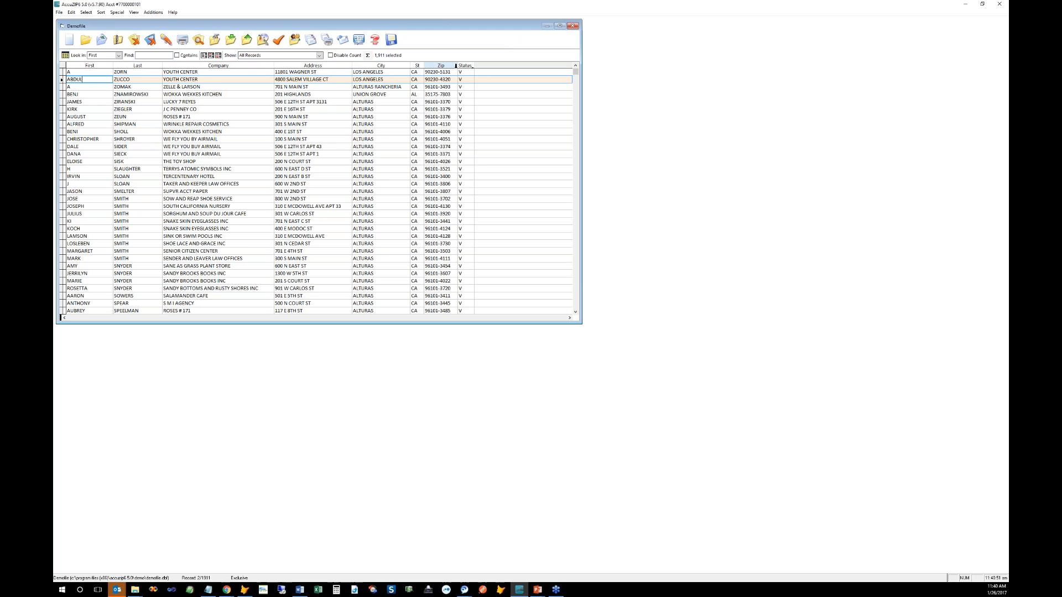
pyautogui.click(438, 102)
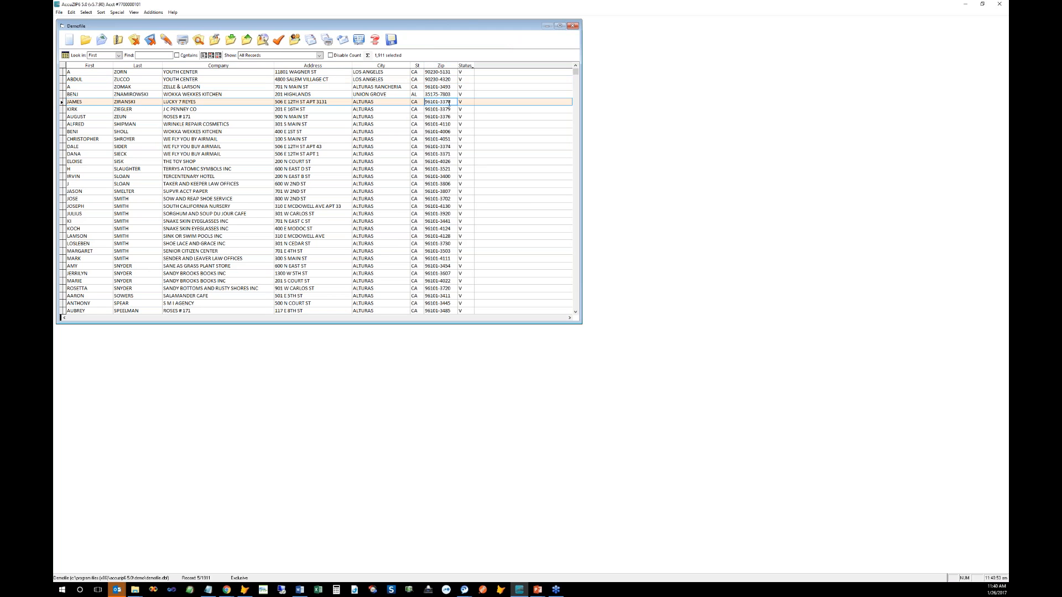
pyautogui.click(418, 101)
pyautogui.moveTo(339, 102); pyautogui.dragTo(268, 101)
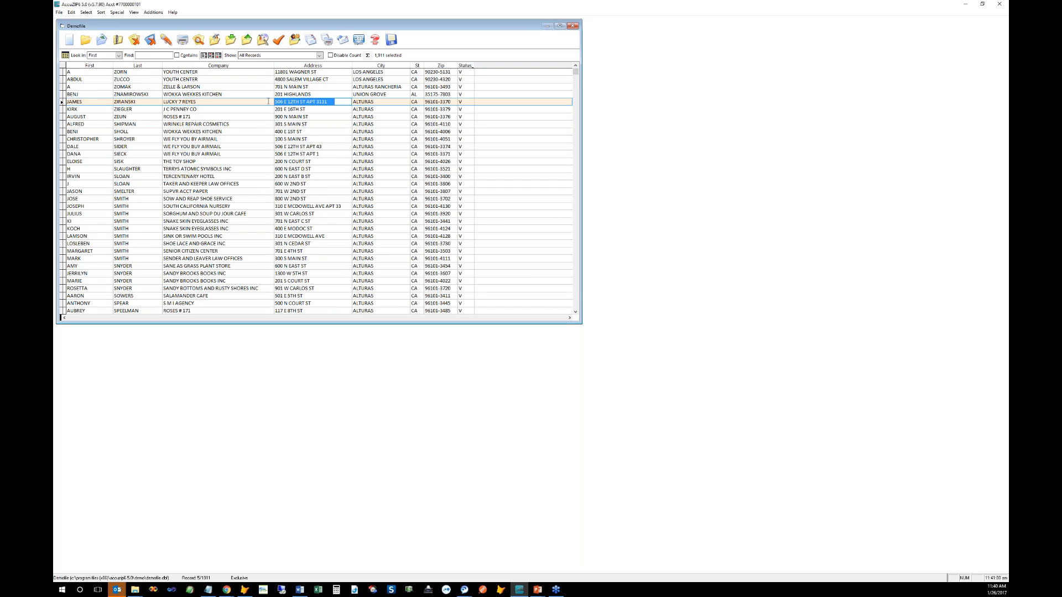
pyautogui.click(381, 102)
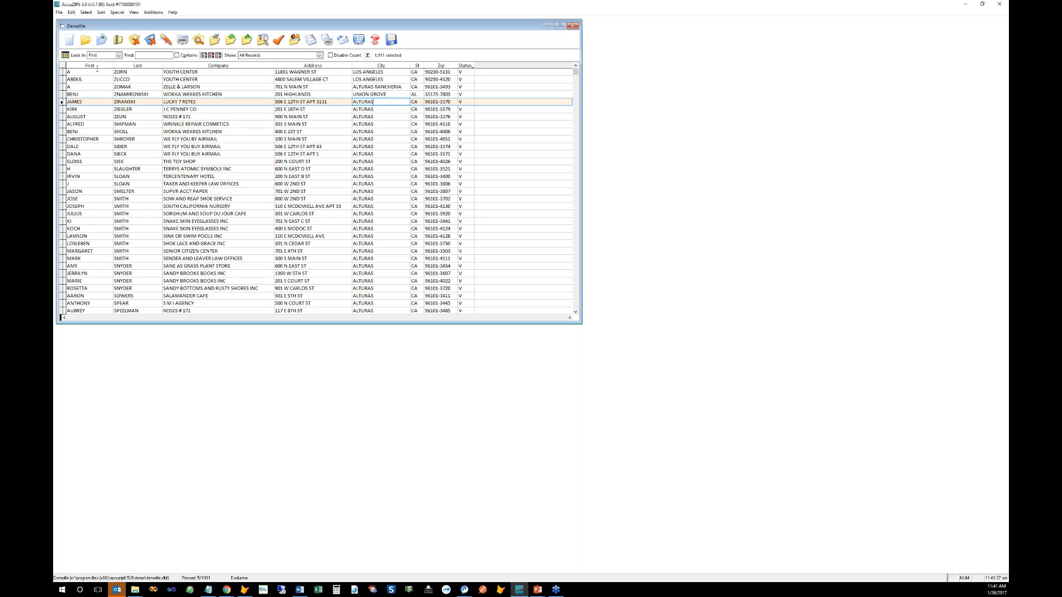
pyautogui.moveTo(100, 27)
pyautogui.mouseDown()
pyautogui.moveTo(104, 46)
pyautogui.moveTo(103, 28)
pyautogui.mouseUp()
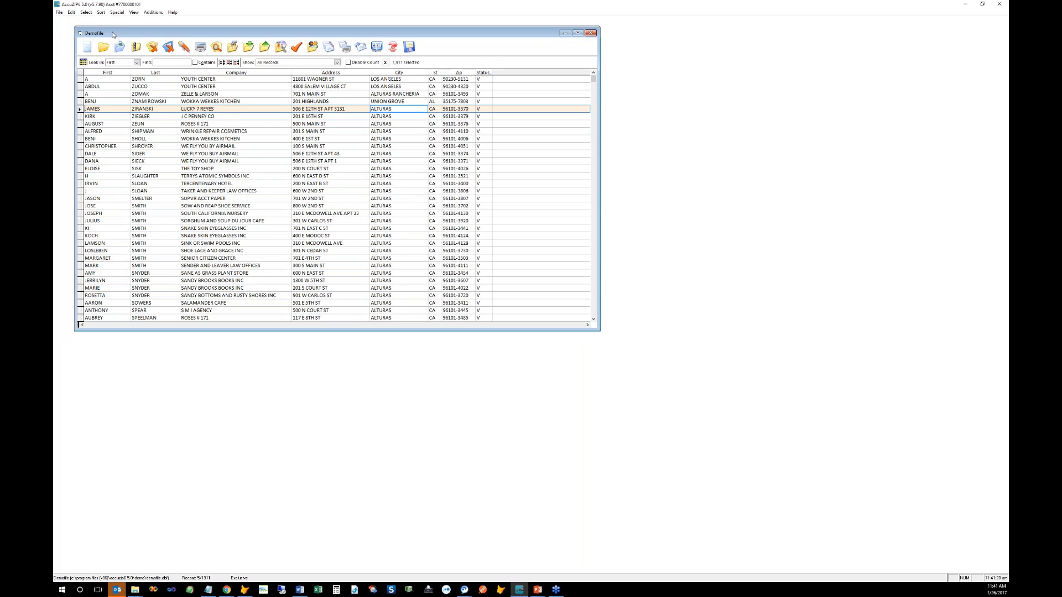
# Step: Bring up the Mail List Owner PAF details and step through the owner name fields
pyautogui.click(282, 40)
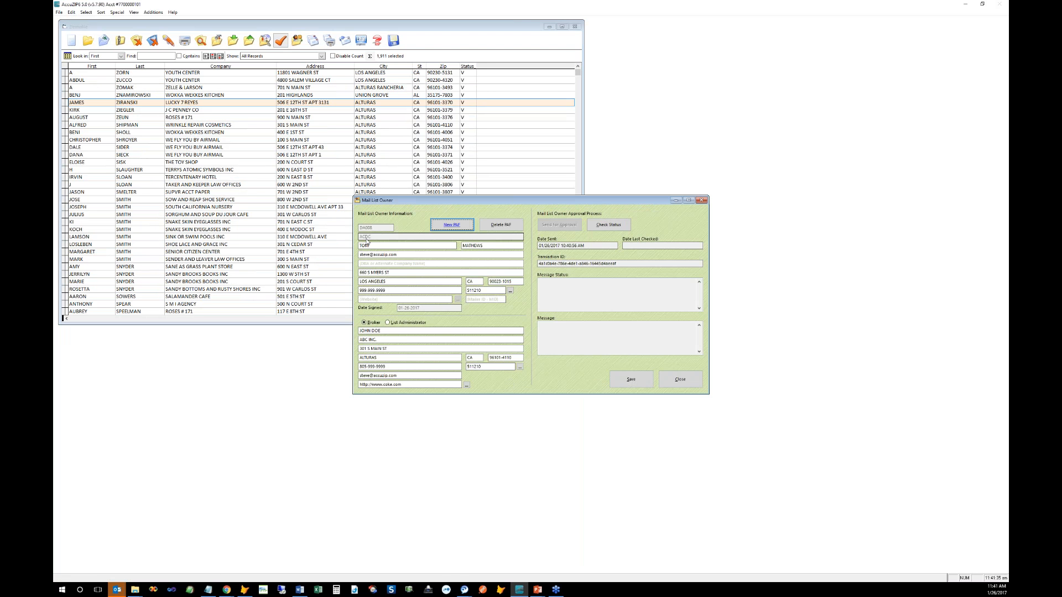
pyautogui.press('Tab')
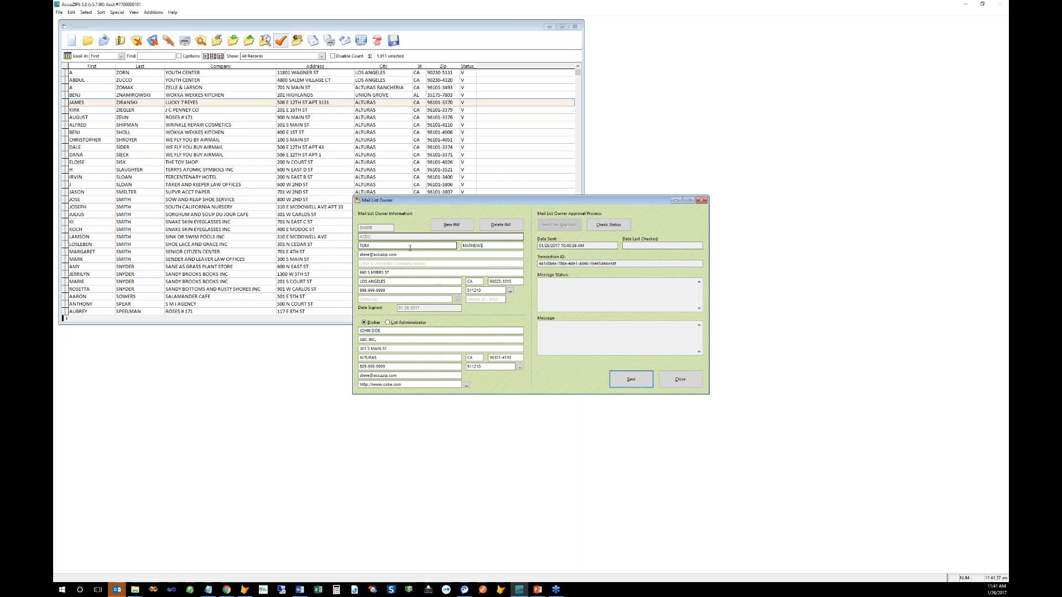
pyautogui.press('Tab')
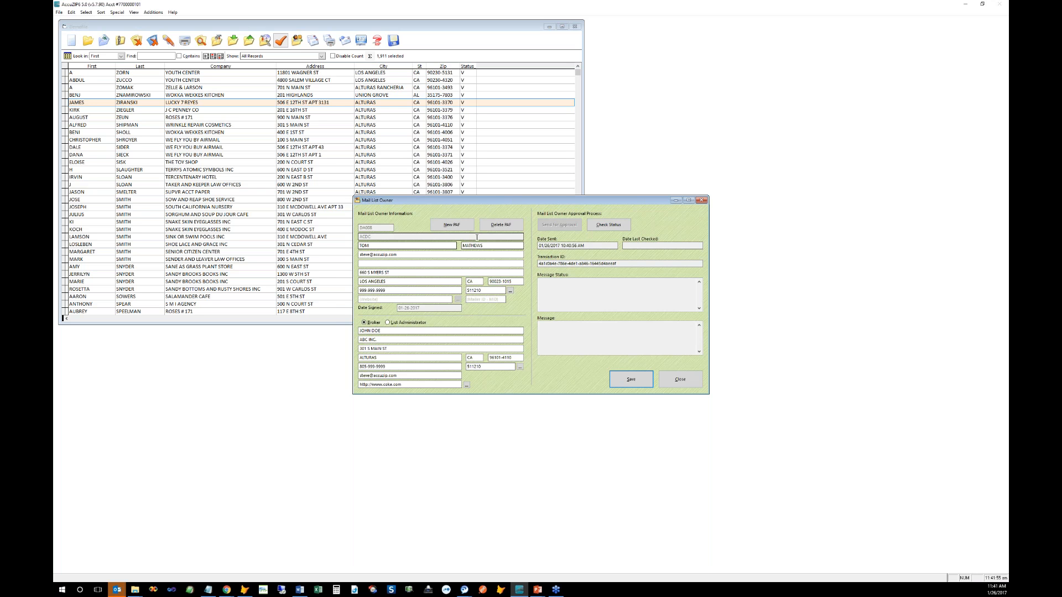
pyautogui.moveTo(477, 201)
pyautogui.mouseDown()
pyautogui.moveTo(477, 191)
pyautogui.moveTo(477, 200)
pyautogui.mouseUp()
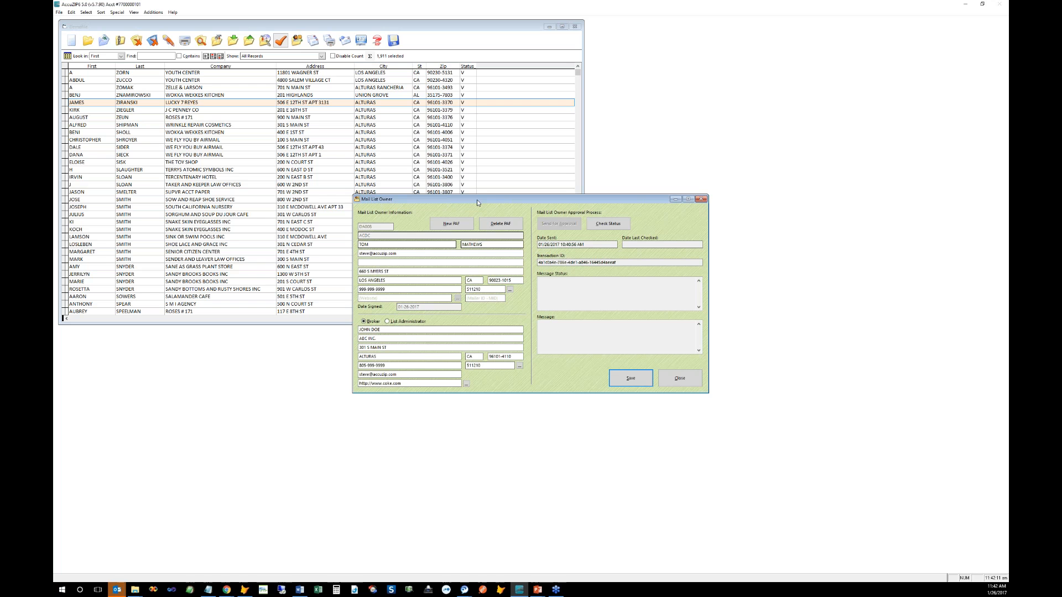
pyautogui.moveTo(410, 383); pyautogui.dragTo(353, 383)
pyautogui.press('Delete')
pyautogui.press('Tab')
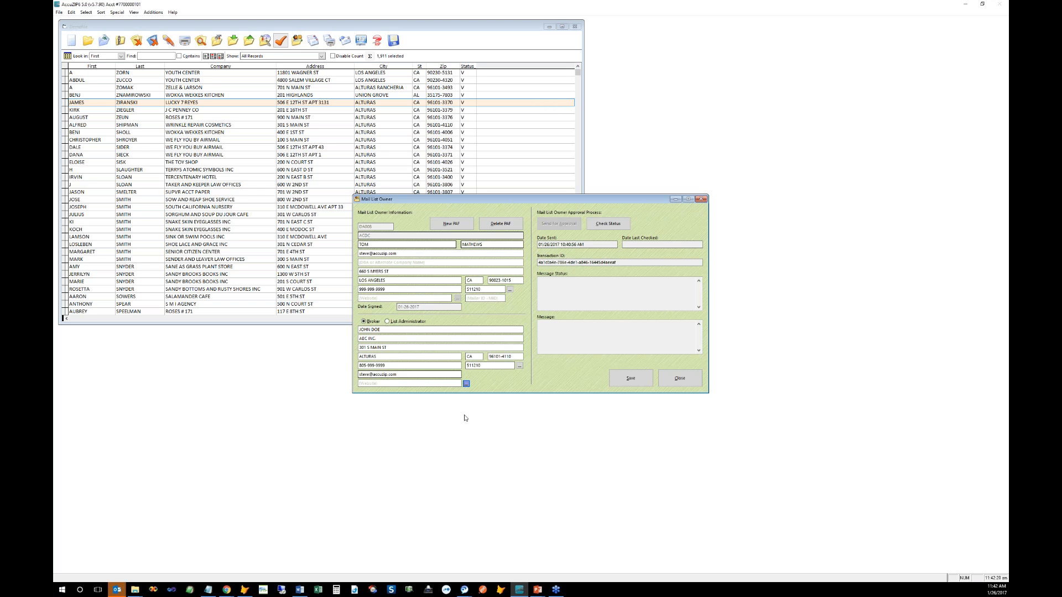
pyautogui.click(466, 384)
pyautogui.write('www.coke.com')
pyautogui.press('Tab')
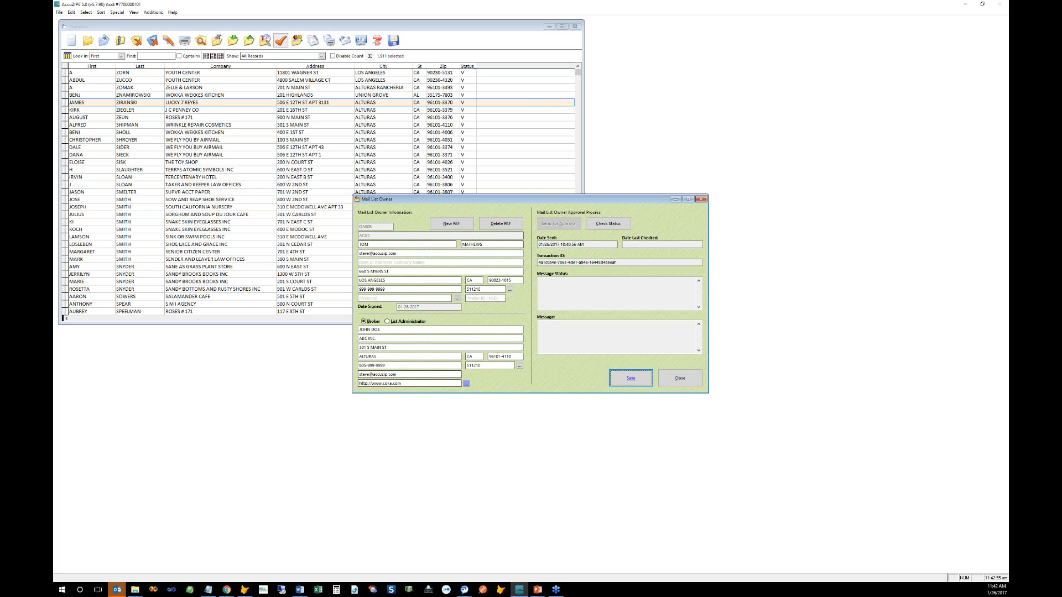
pyautogui.click(617, 384)
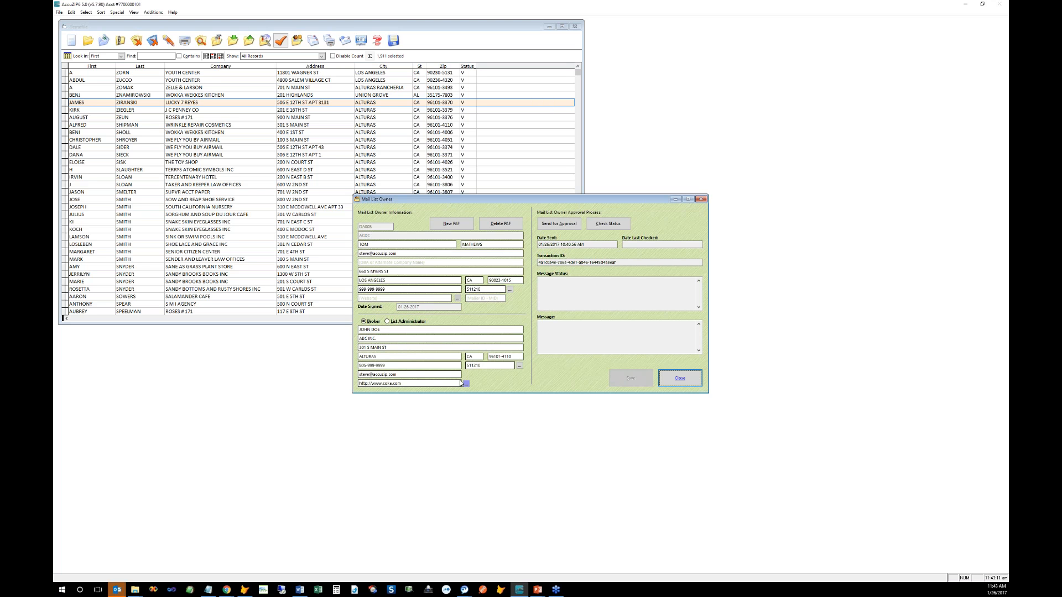
pyautogui.click(359, 329)
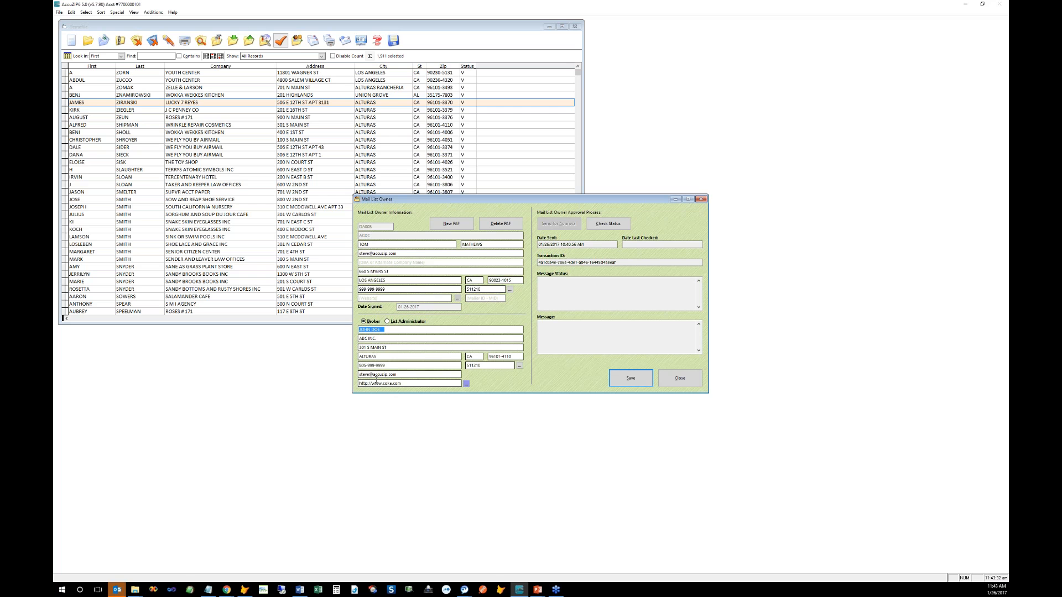
pyautogui.click(381, 329)
# Step: Bring up the Customer IDs folder and select its ACCUZIP and da-series customer ID files
pyautogui.moveTo(136, 590)
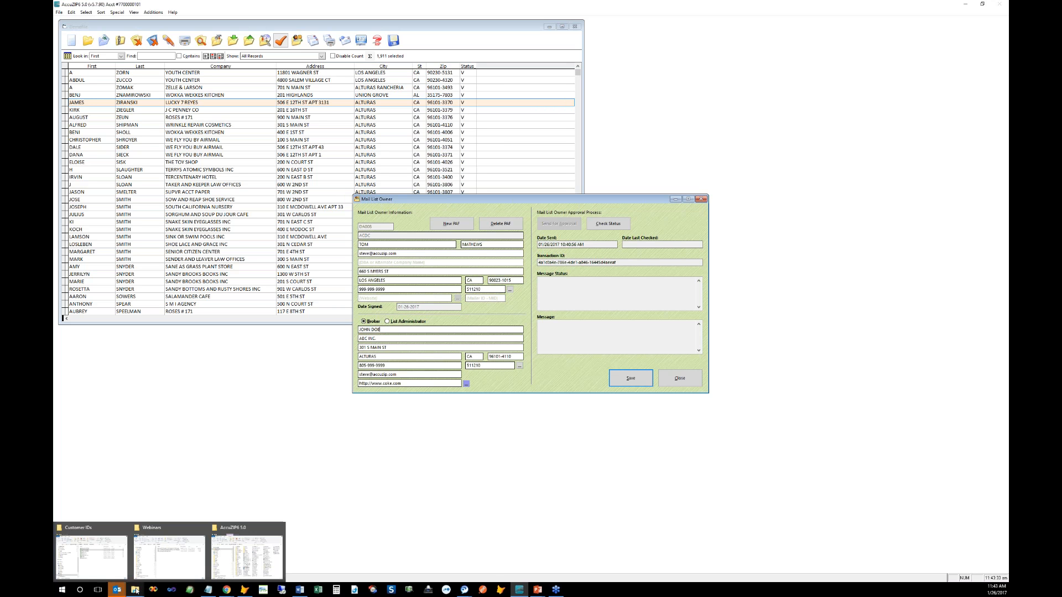
pyautogui.click(105, 553)
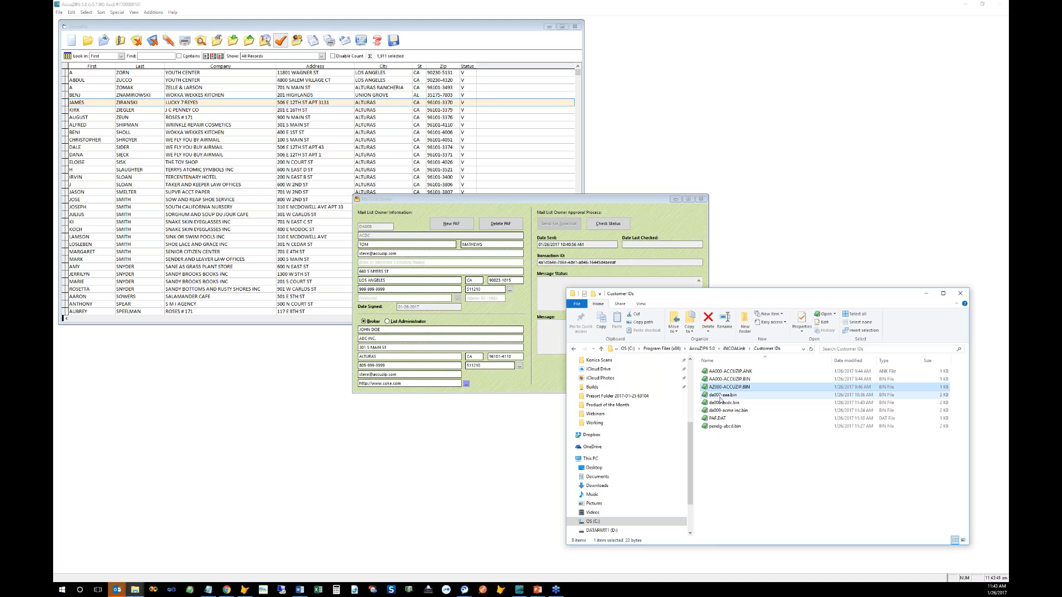
pyautogui.click(722, 396)
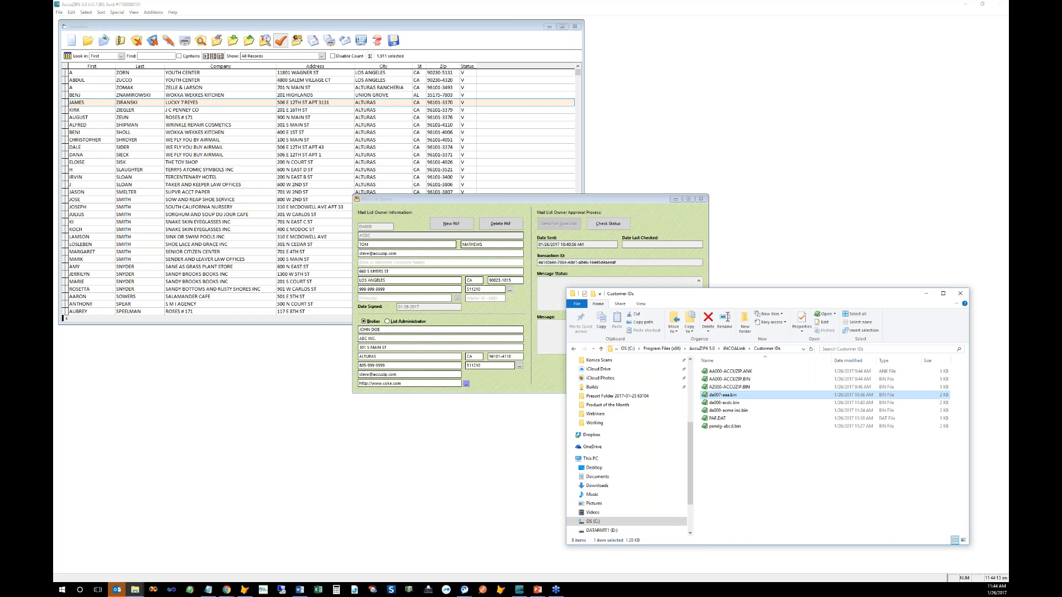
pyautogui.click(703, 372)
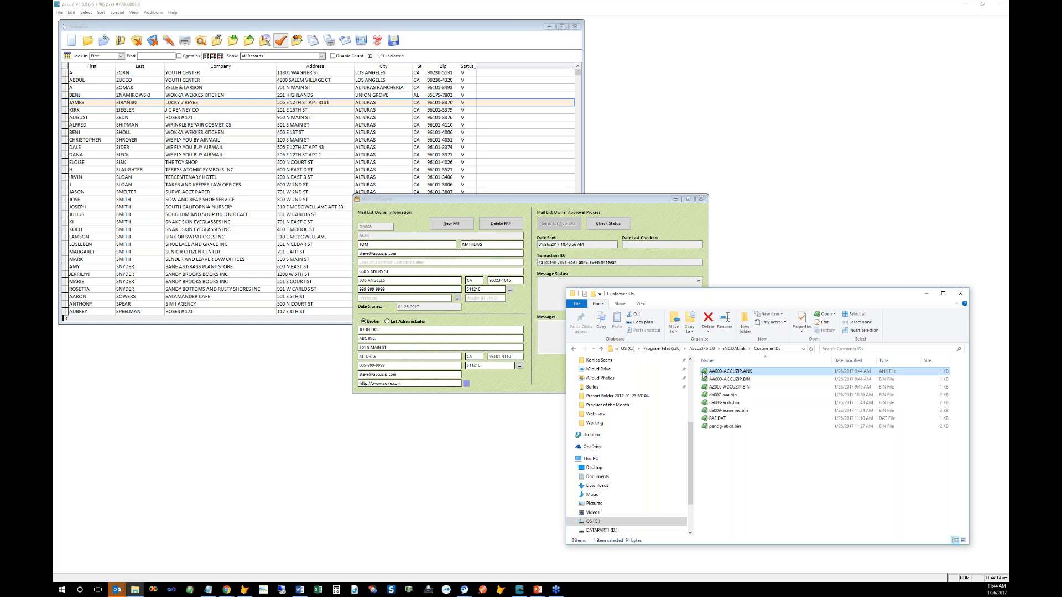
pyautogui.keyDown('shift'); pyautogui.click(705, 387); pyautogui.keyUp('shift')
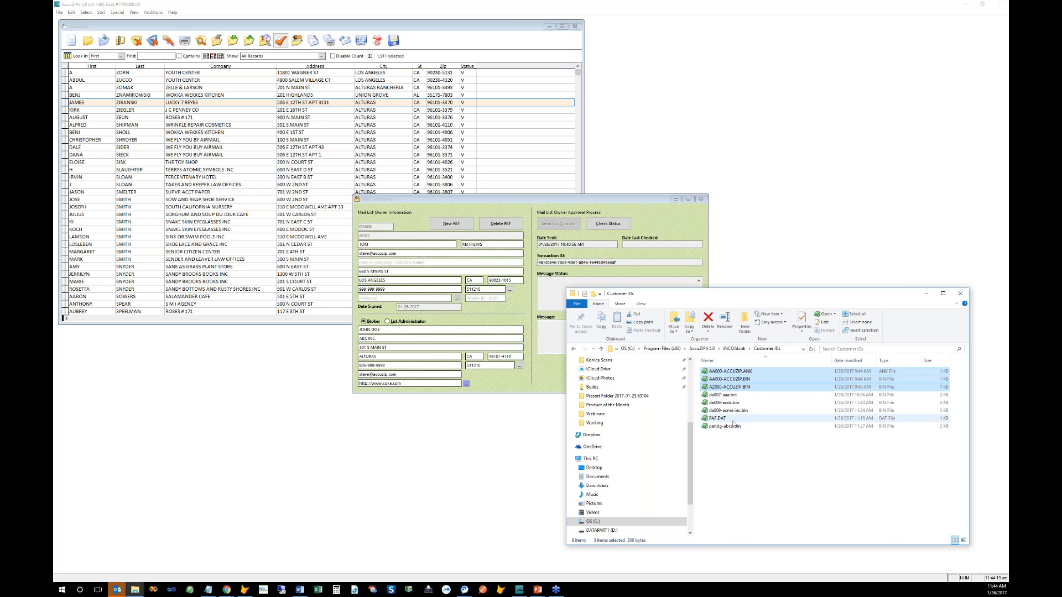
pyautogui.click(706, 396)
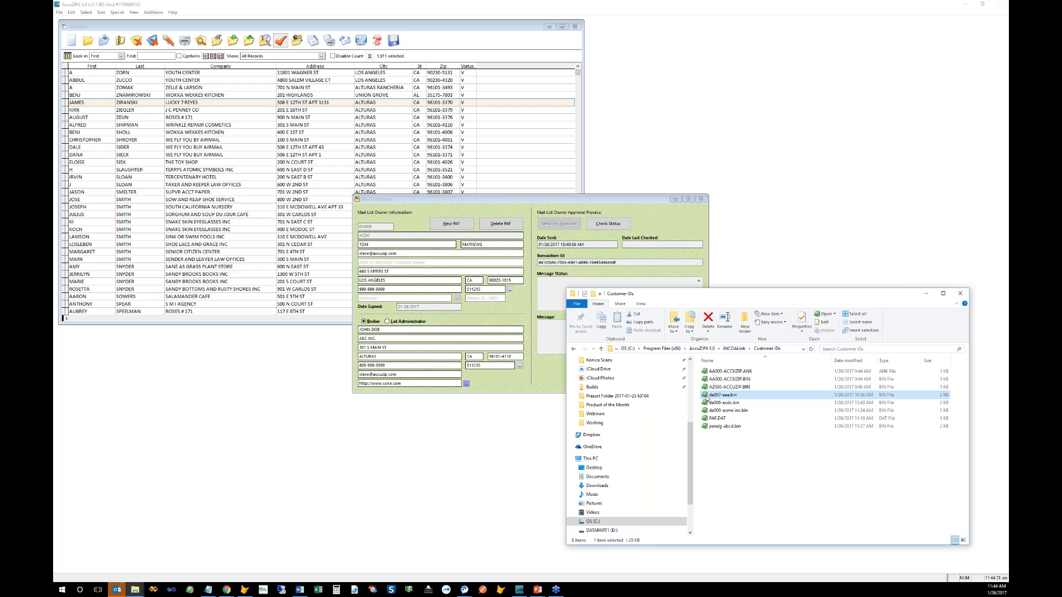
pyautogui.keyDown('shift'); pyautogui.click(716, 426); pyautogui.keyUp('shift')
pyautogui.keyDown('ctrl'); pyautogui.click(714, 418); pyautogui.keyUp('ctrl')
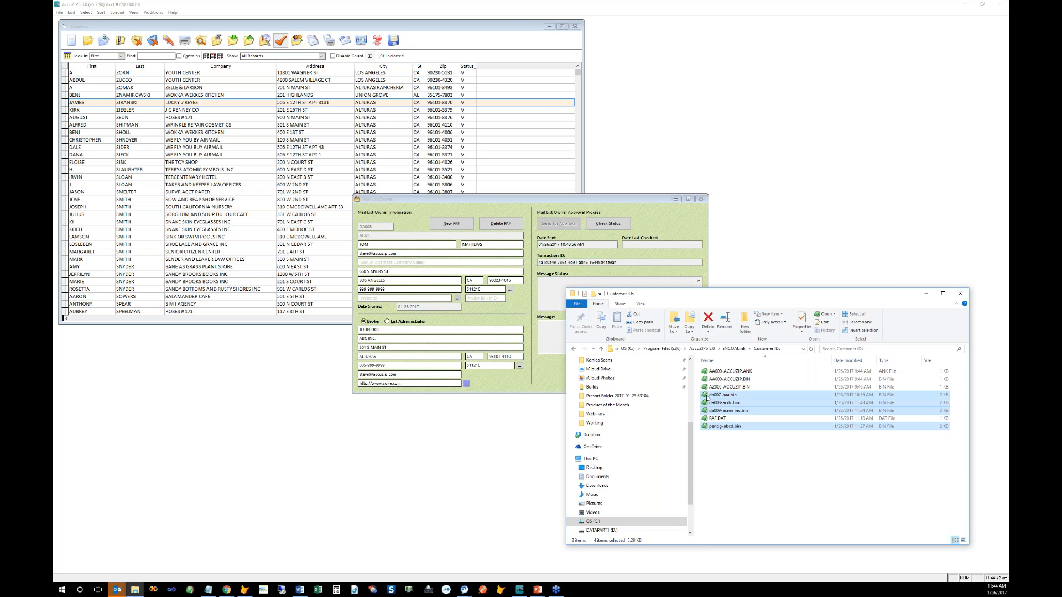
pyautogui.click(707, 398)
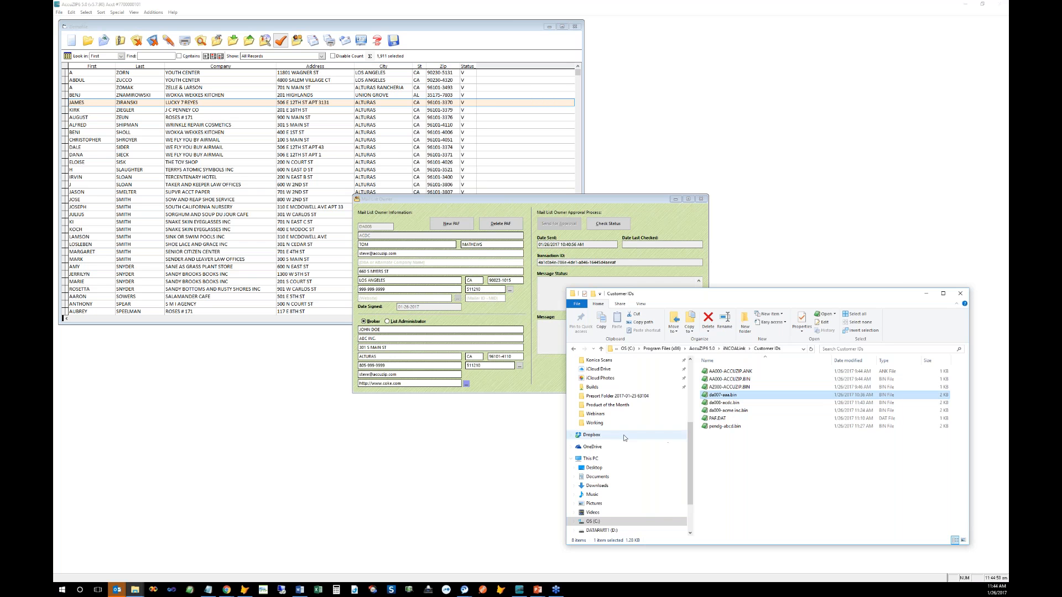
# Step: Widen the Customer IDs window to the left and shorten it from the top
pyautogui.moveTo(566, 414); pyautogui.dragTo(532, 413)
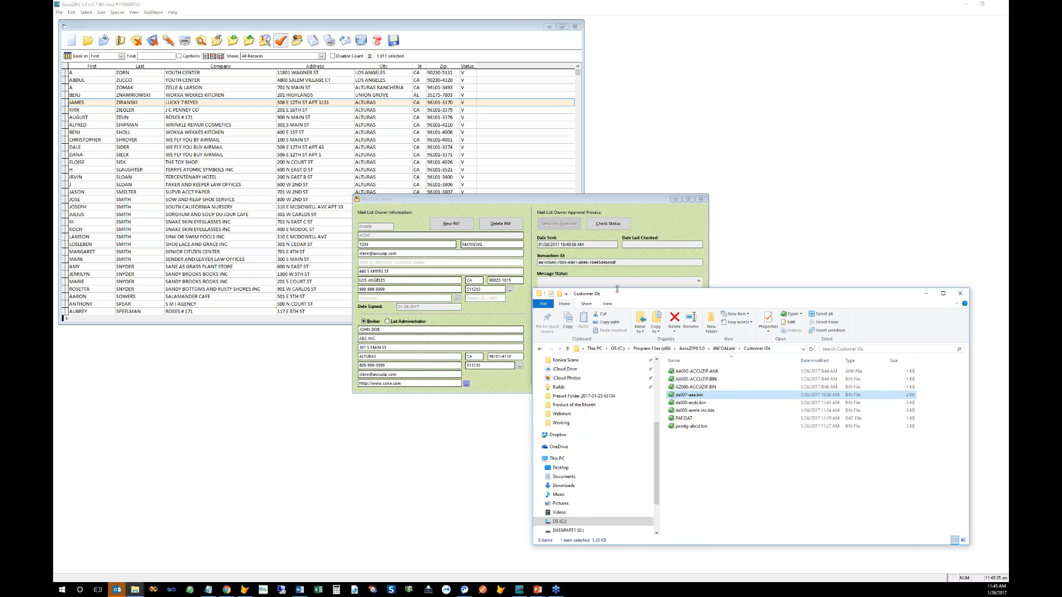
pyautogui.moveTo(617, 288); pyautogui.dragTo(611, 316)
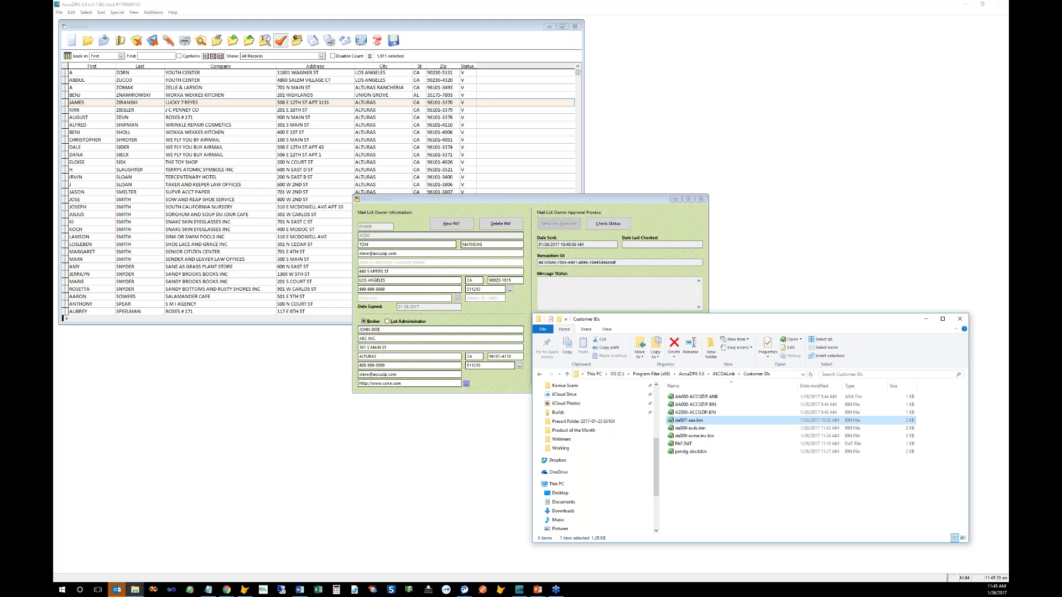
# Step: Toggle NCOALink off and back on, then open its Mail List Owner PAF details
pyautogui.click(689, 251)
pyautogui.click(701, 198)
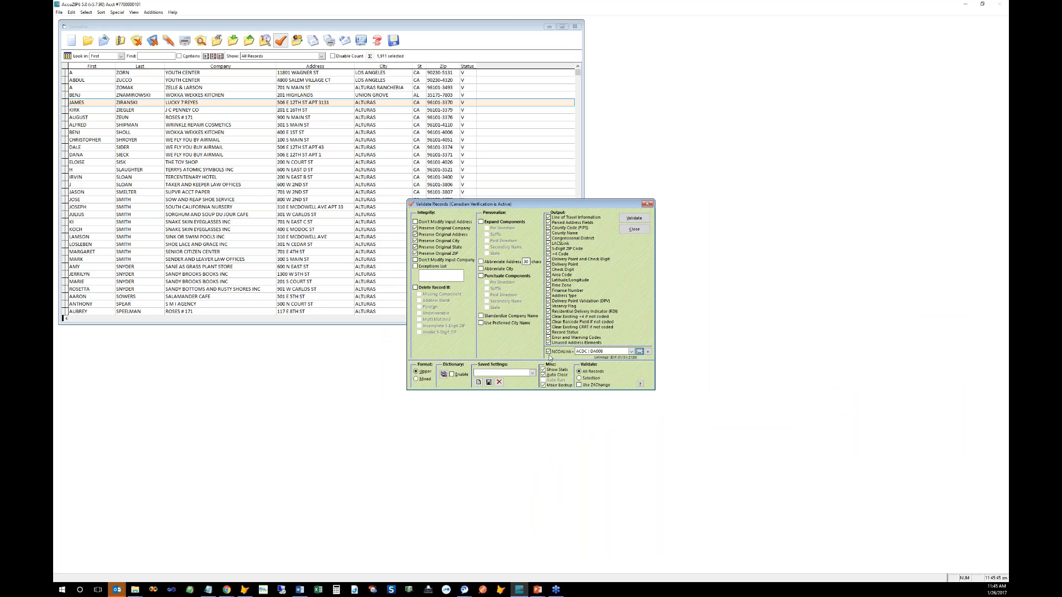
pyautogui.click(549, 354)
pyautogui.click(549, 354)
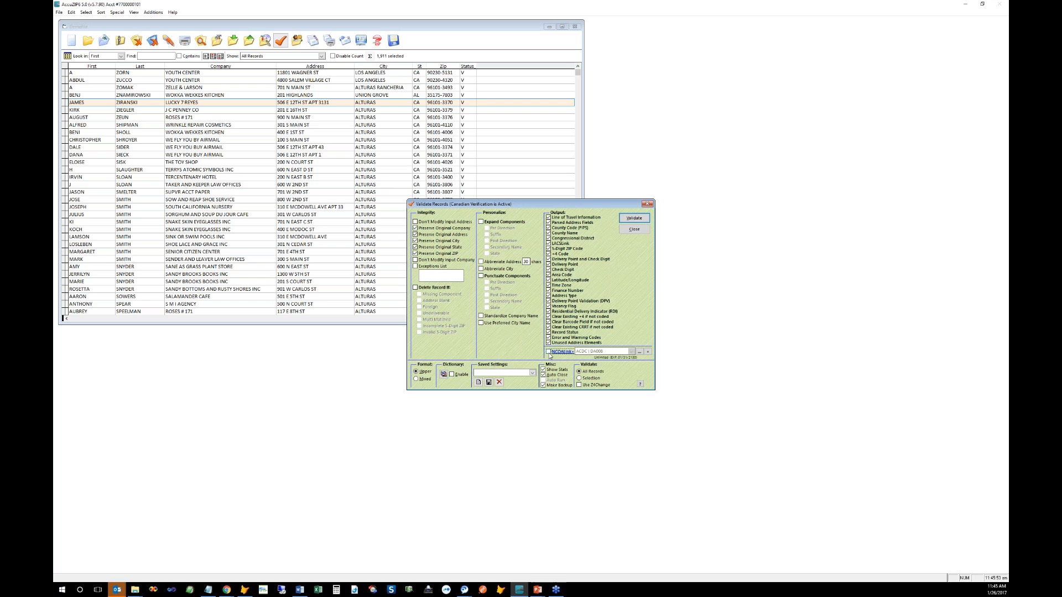
pyautogui.click(549, 354)
pyautogui.click(638, 352)
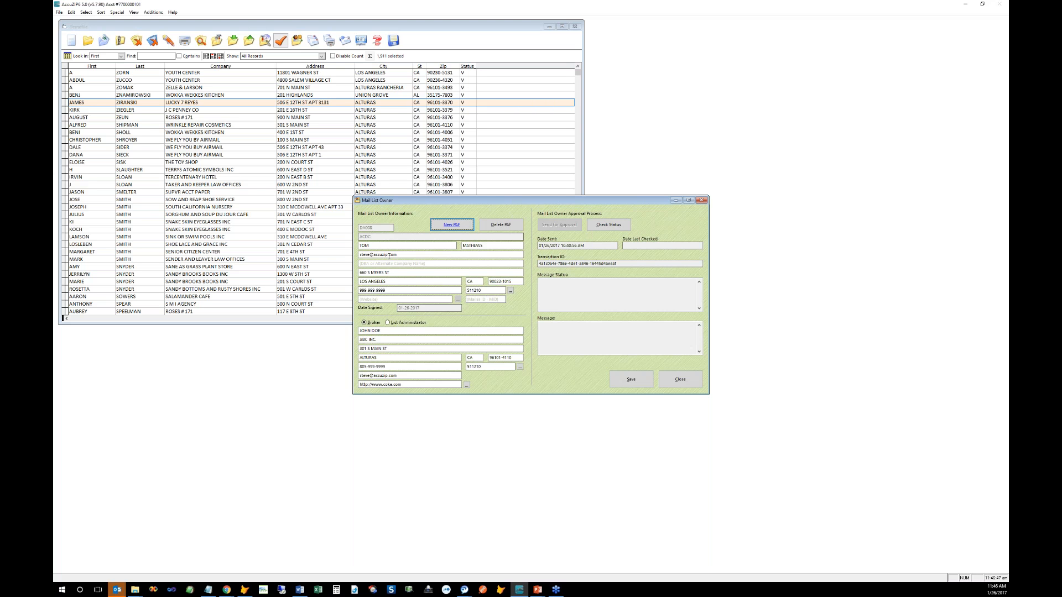
pyautogui.click(681, 379)
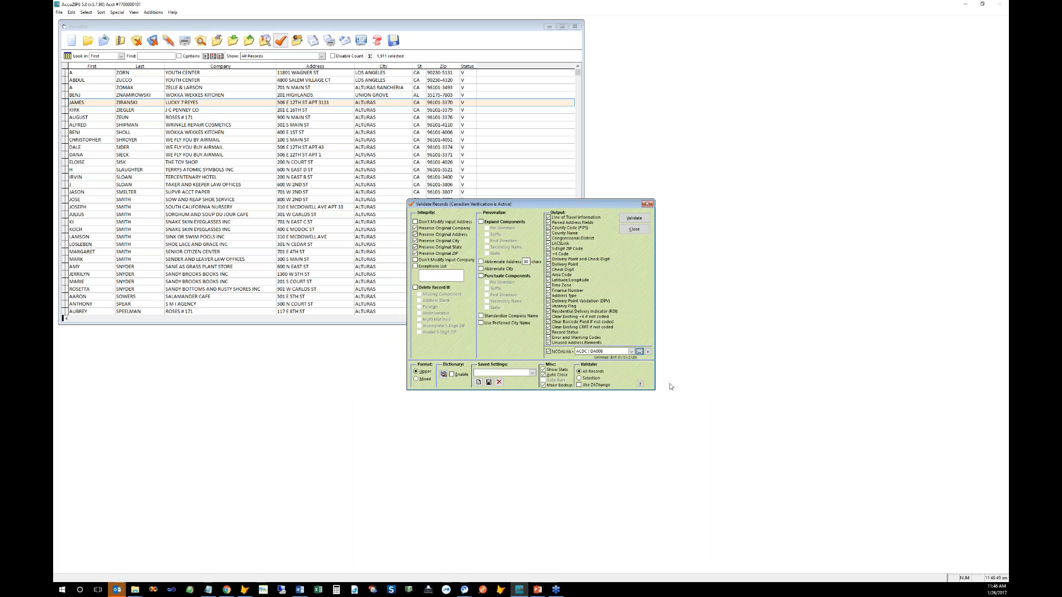
pyautogui.click(639, 352)
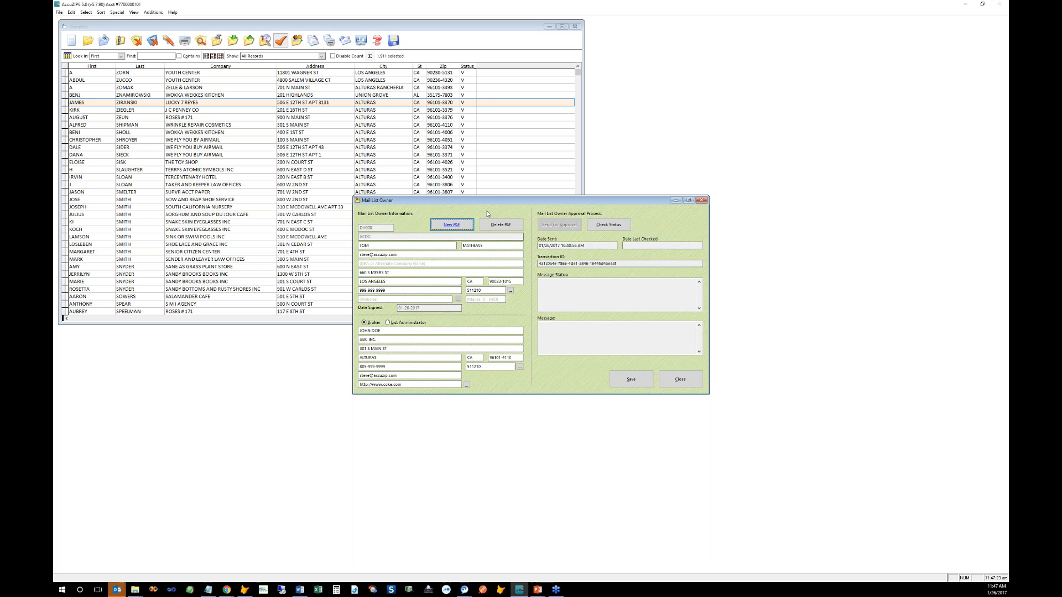
# Step: Dismiss the Mail List Owner details, leaving Validate Records with NCOALink still on
pyautogui.click(688, 378)
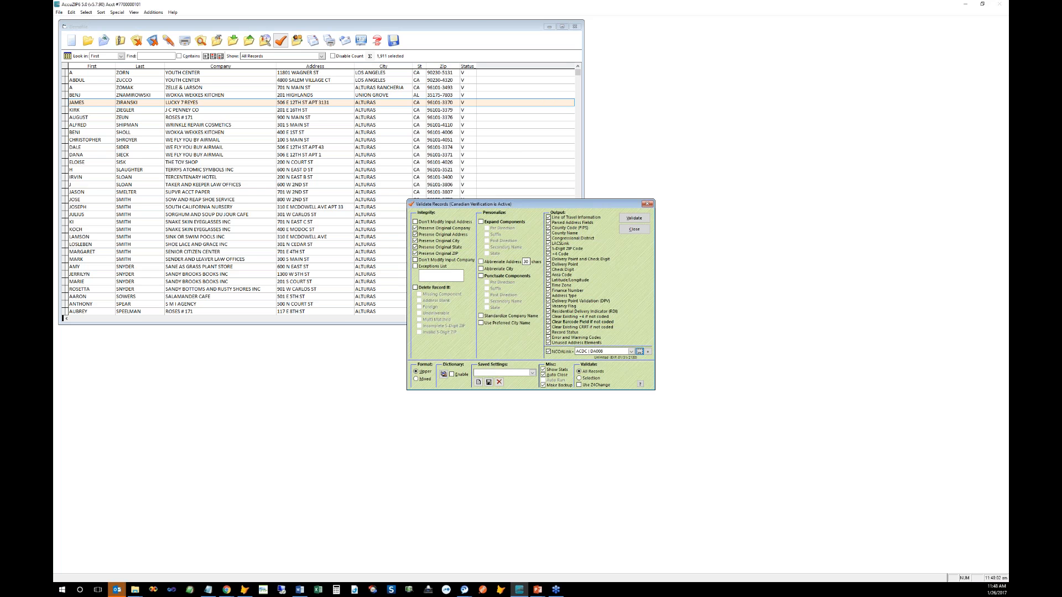
pyautogui.hotkey('alt', 'Tab')
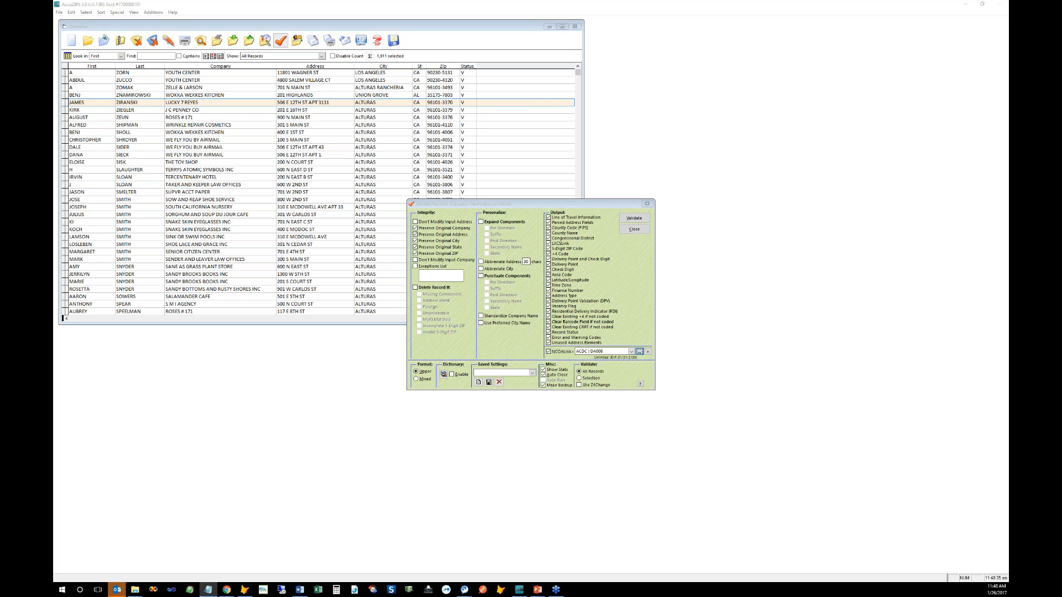
# Step: Run NCOALink validation on all records, then look over the add-on menu
pyautogui.click(634, 218)
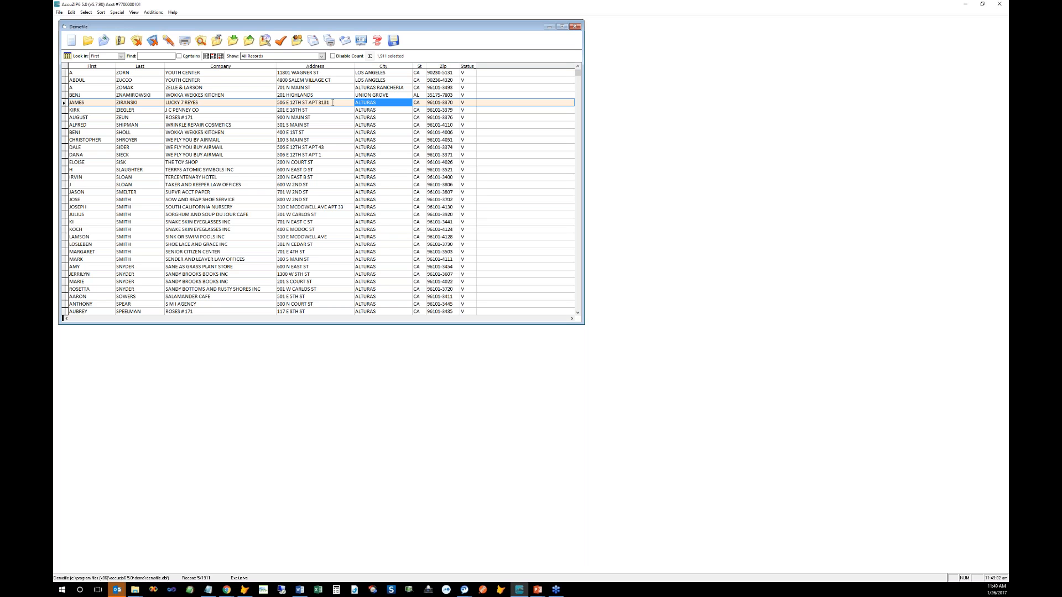
pyautogui.click(153, 13)
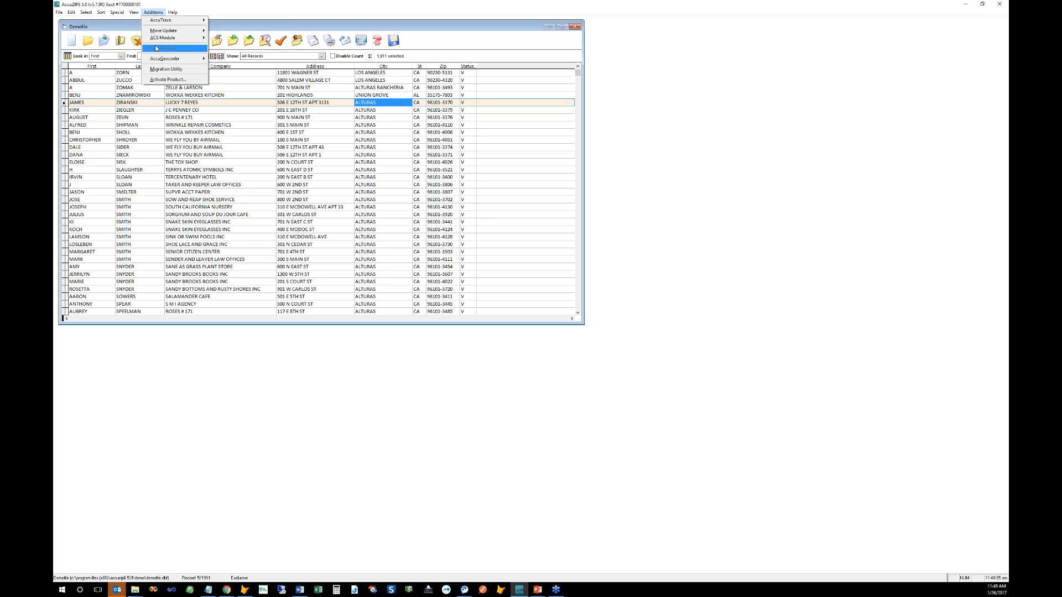
pyautogui.moveTo(156, 33)
# Step: Set up Data Enhancement Services processing for the list with DSF2 included
pyautogui.moveTo(123, 15)
pyautogui.moveTo(145, 59)
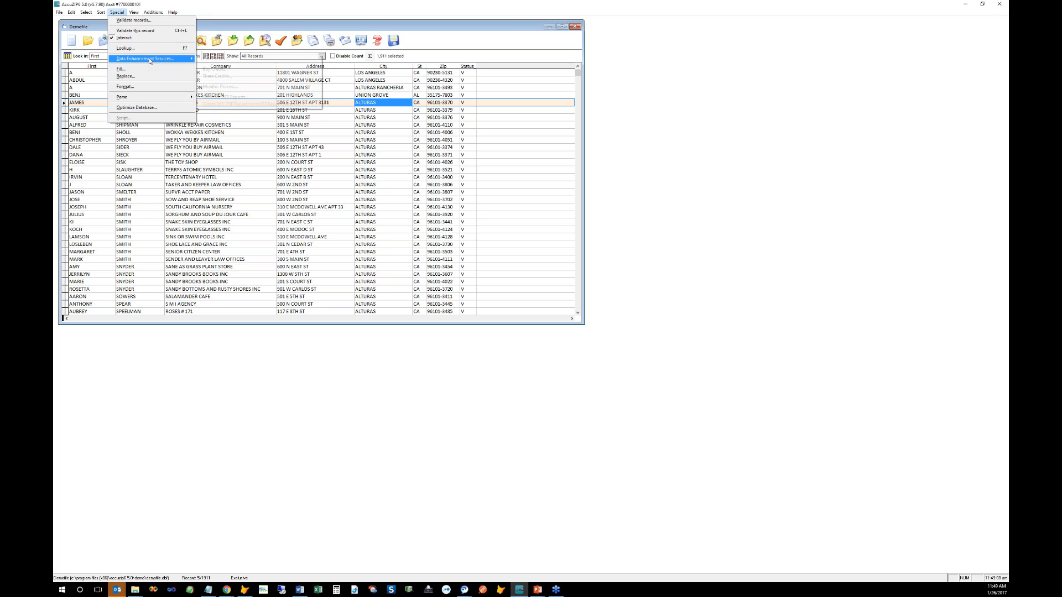
pyautogui.click(212, 59)
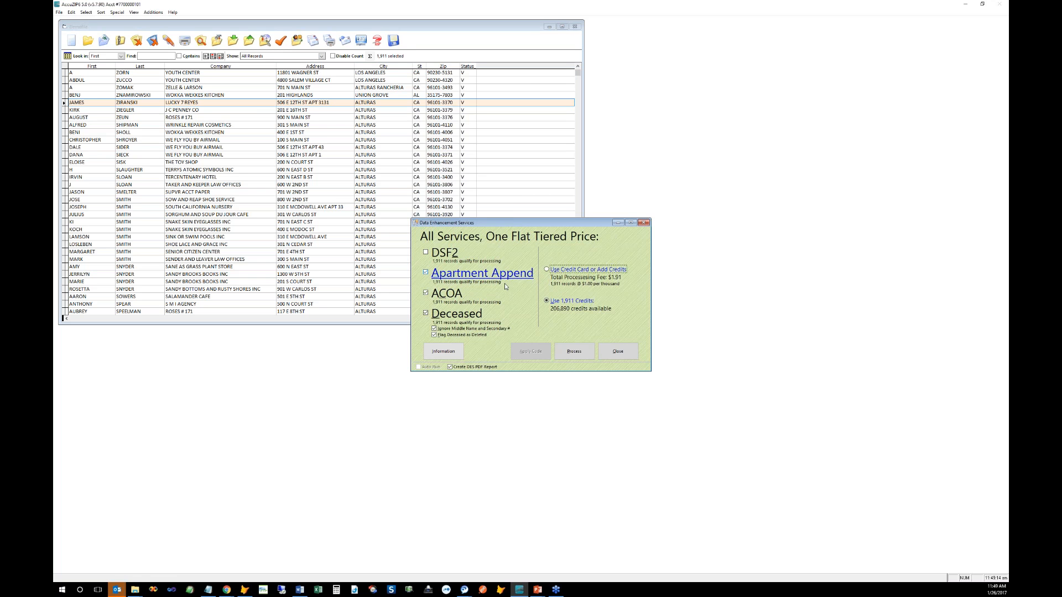
pyautogui.click(445, 253)
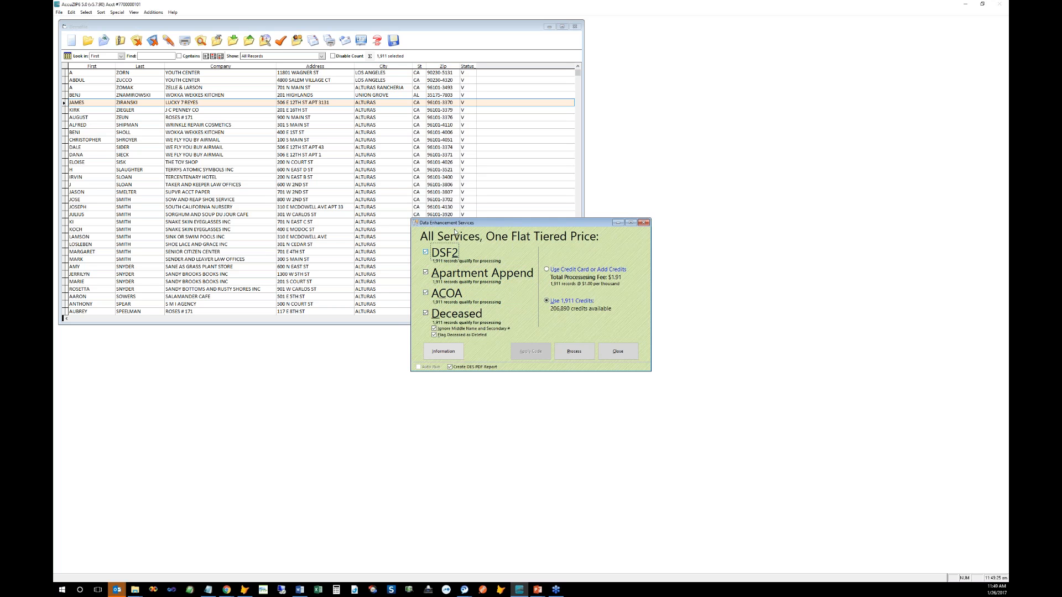
pyautogui.moveTo(455, 227); pyautogui.dragTo(457, 229)
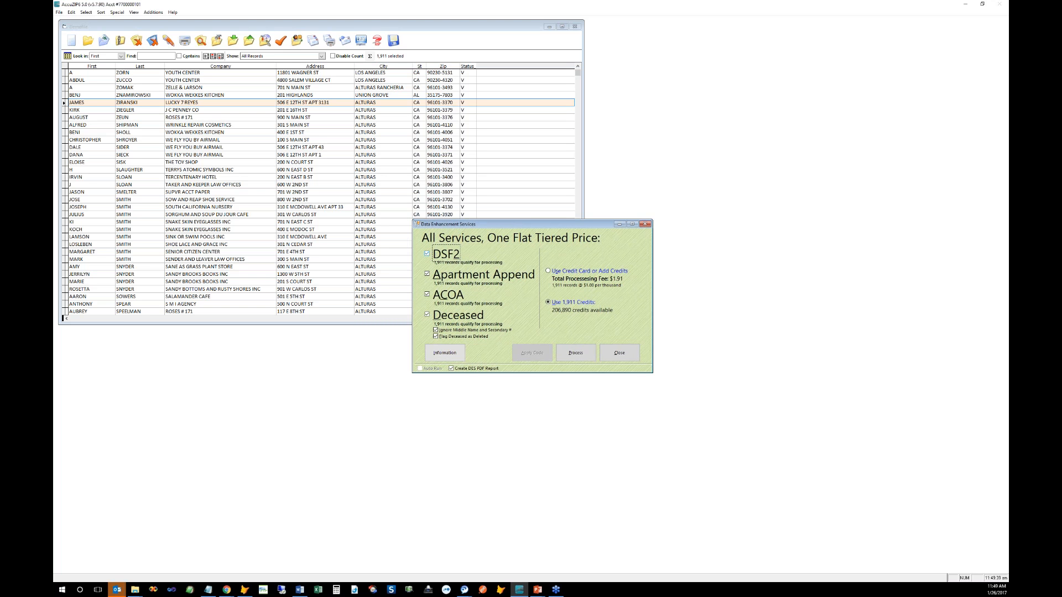
# Step: In Chrome, start a new tab with accuzip.com/new/paf in the address bar
pyautogui.click(226, 589)
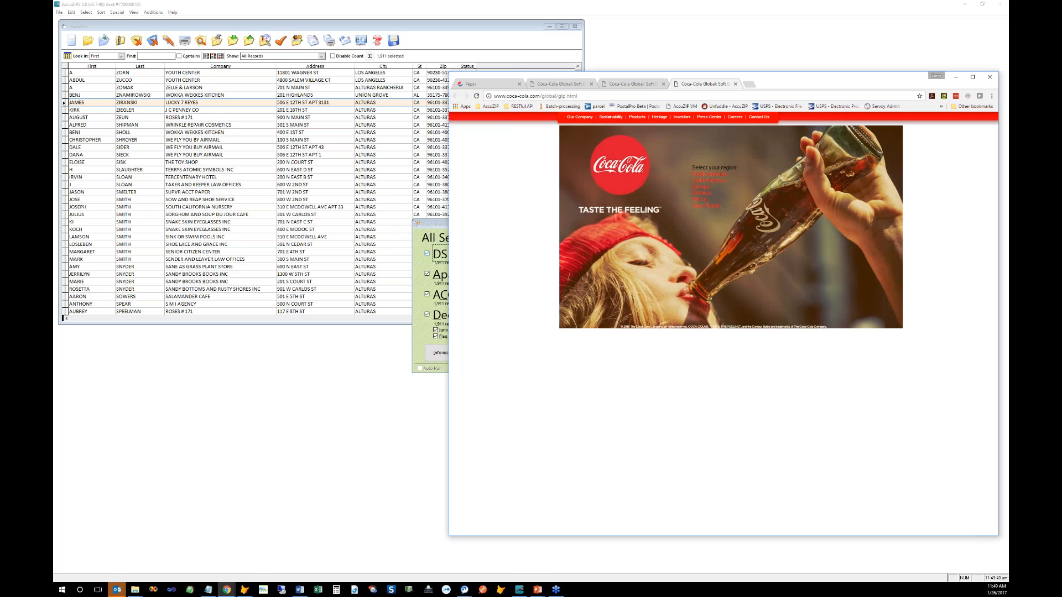
pyautogui.click(755, 86)
pyautogui.write('accuzip.com/')
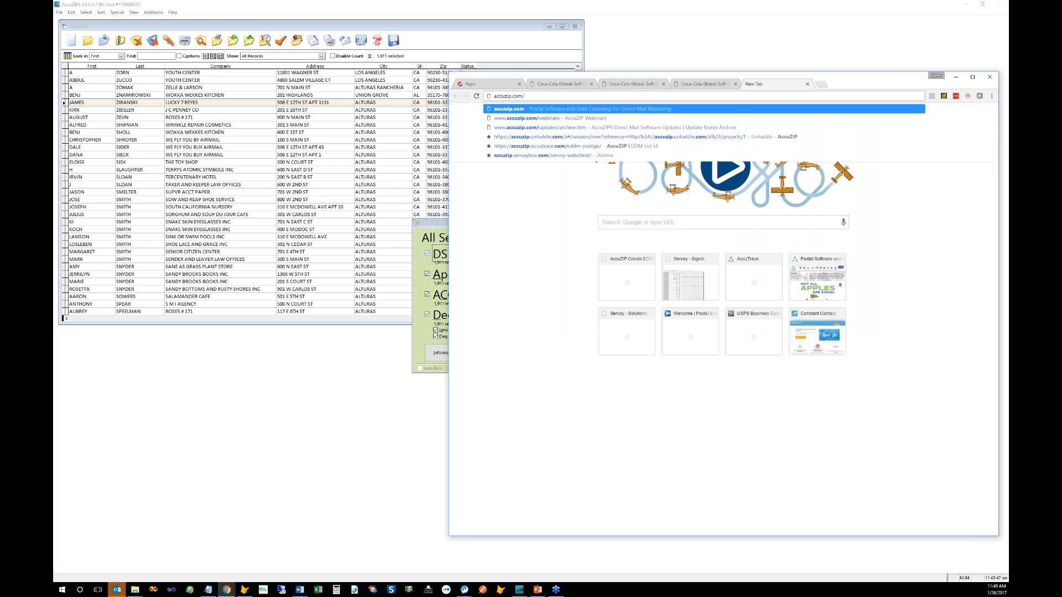
pyautogui.write('new')
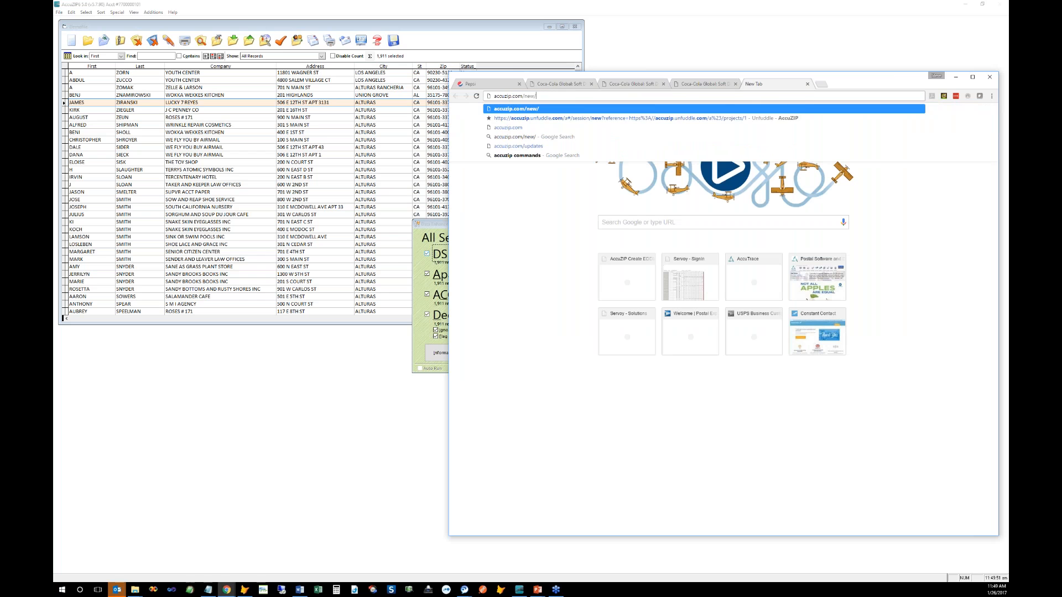
pyautogui.write('/paf')
# Step: Correct the mistyped address and load accuzip.com/products/ncoalink/paf/new
pyautogui.press('Return')
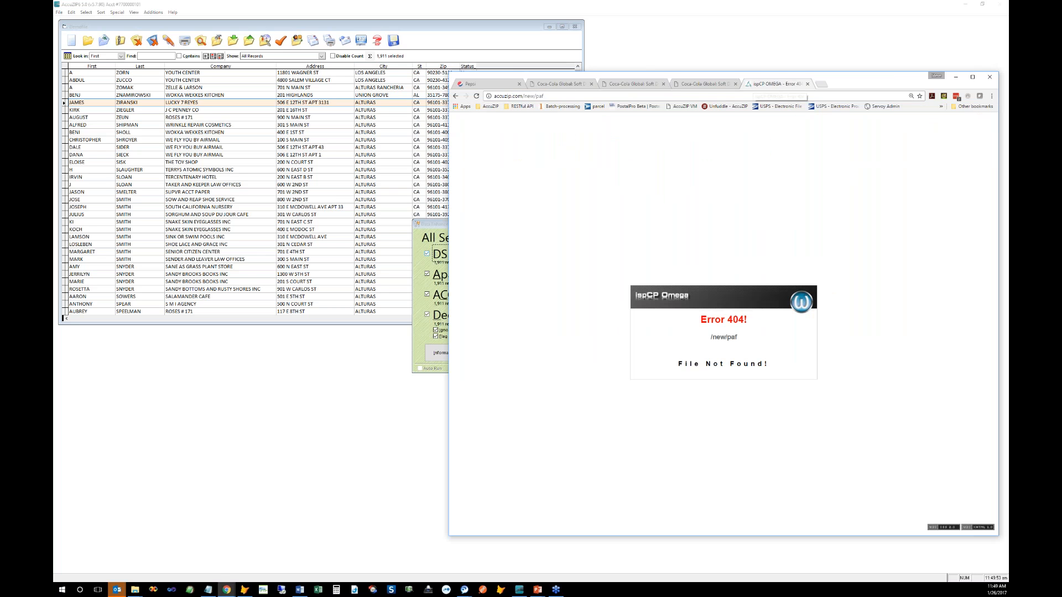
pyautogui.click(548, 96)
pyautogui.click(546, 96)
pyautogui.click(525, 96)
pyautogui.write('cocalink/n')
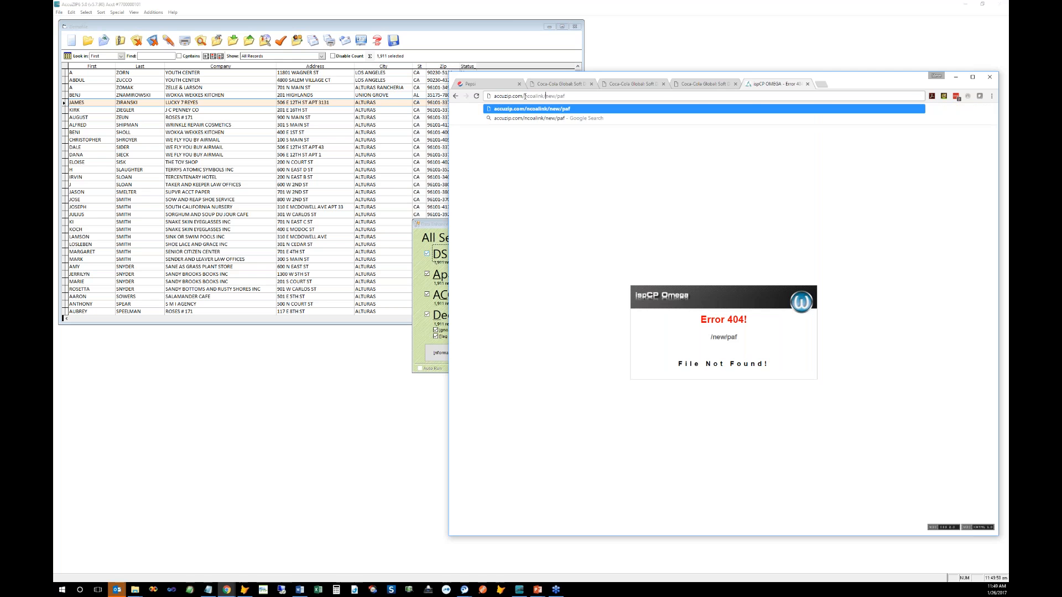
pyautogui.press('Return')
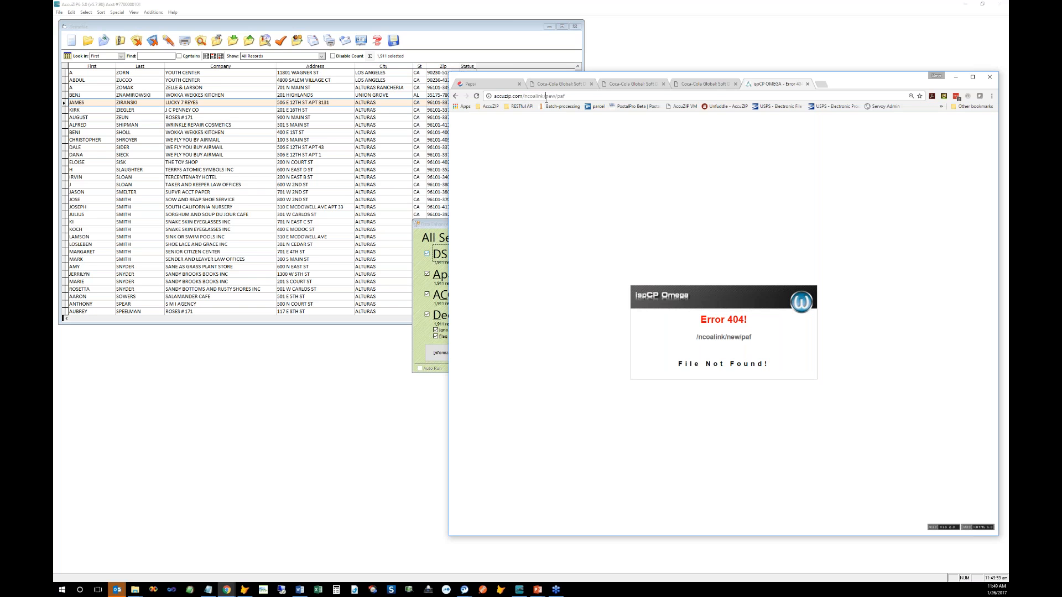
pyautogui.click(583, 97)
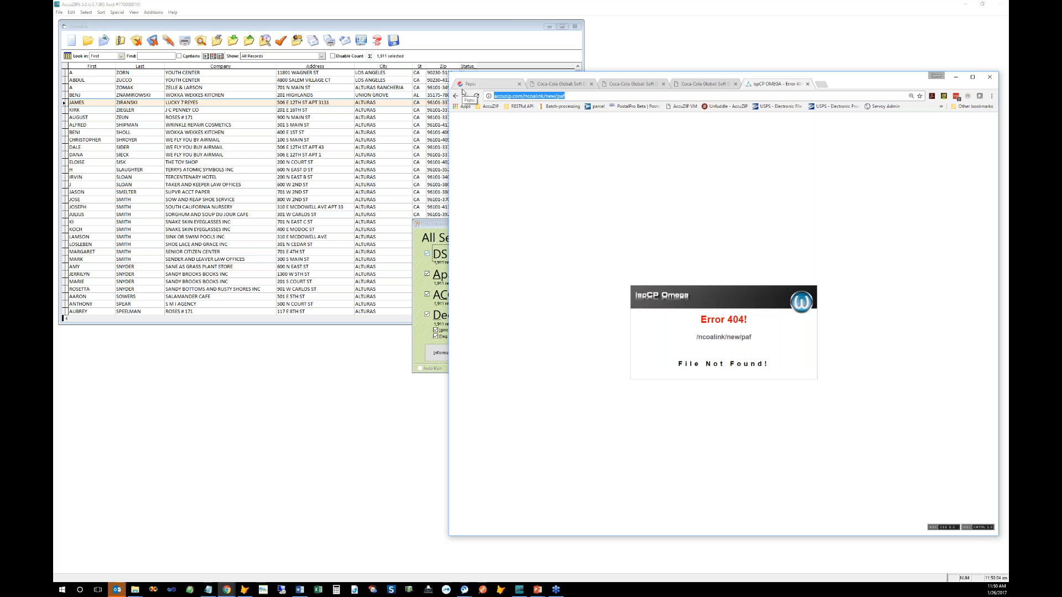
pyautogui.write('accuzip.com/')
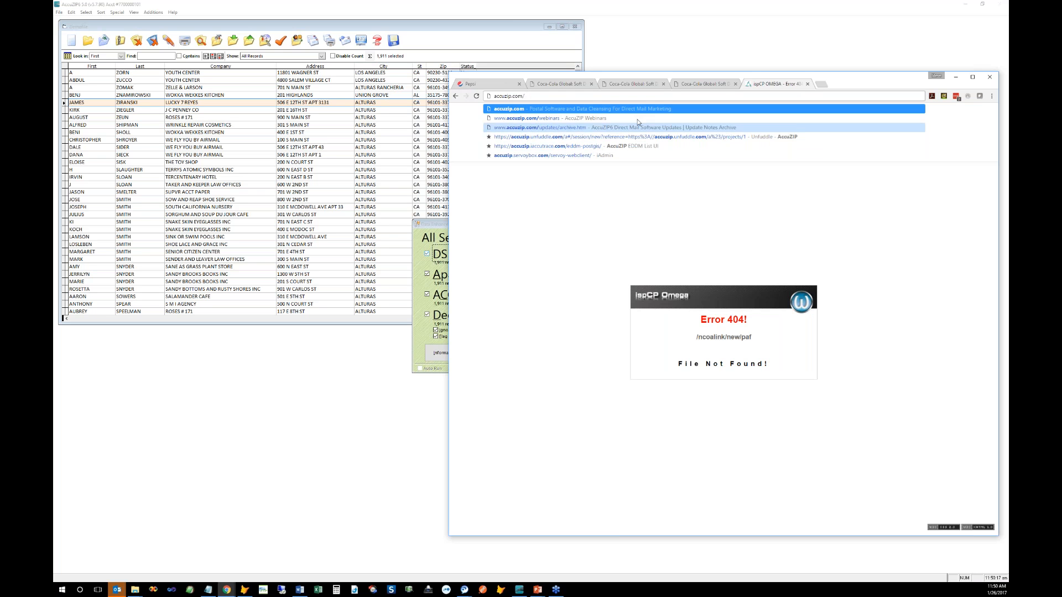
pyautogui.write('products/ncoalink/')
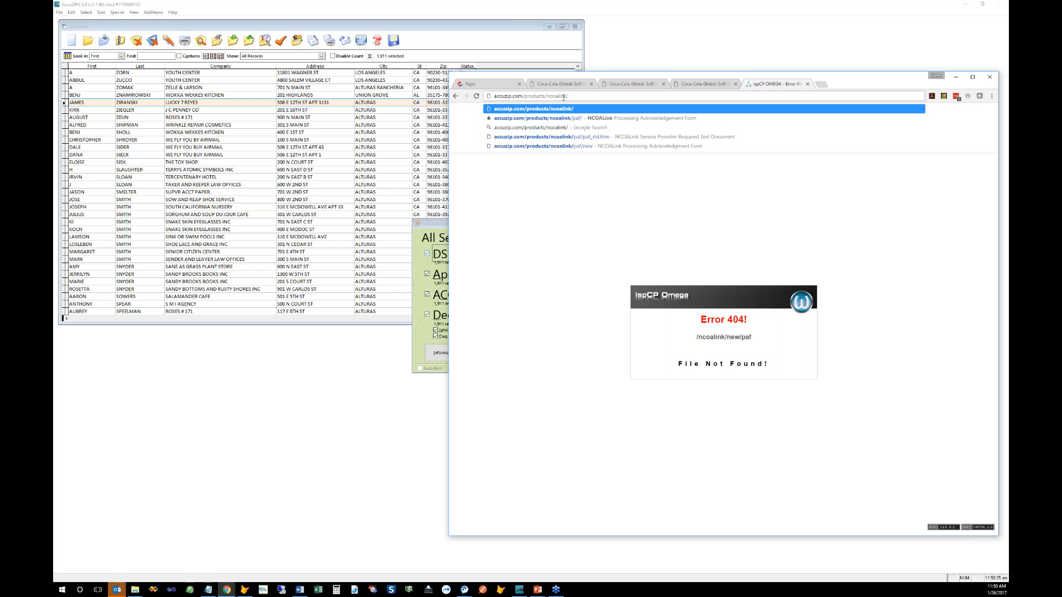
pyautogui.write('paf/new')
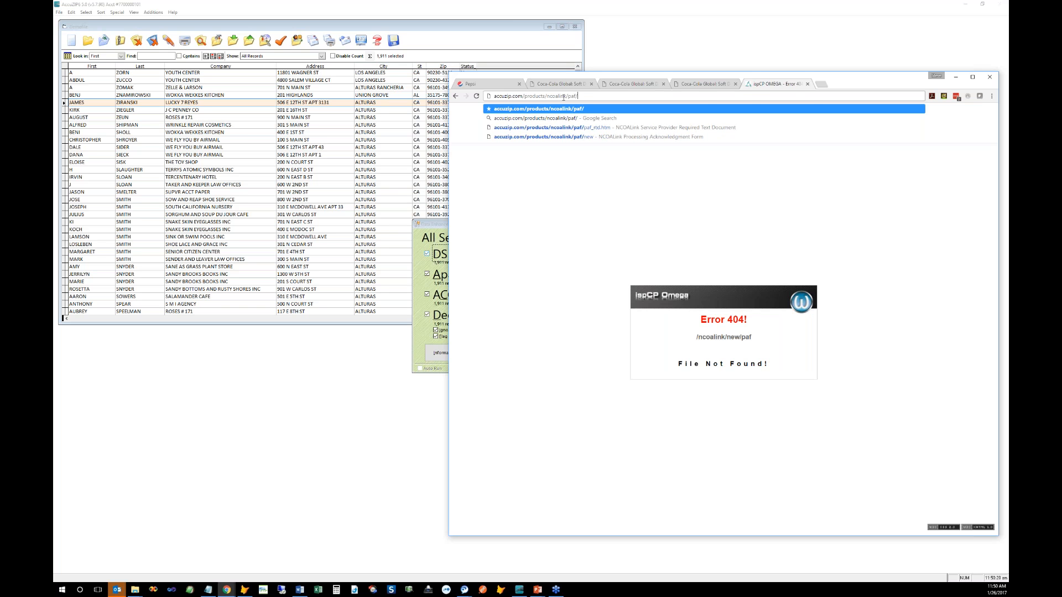
pyautogui.press('Return')
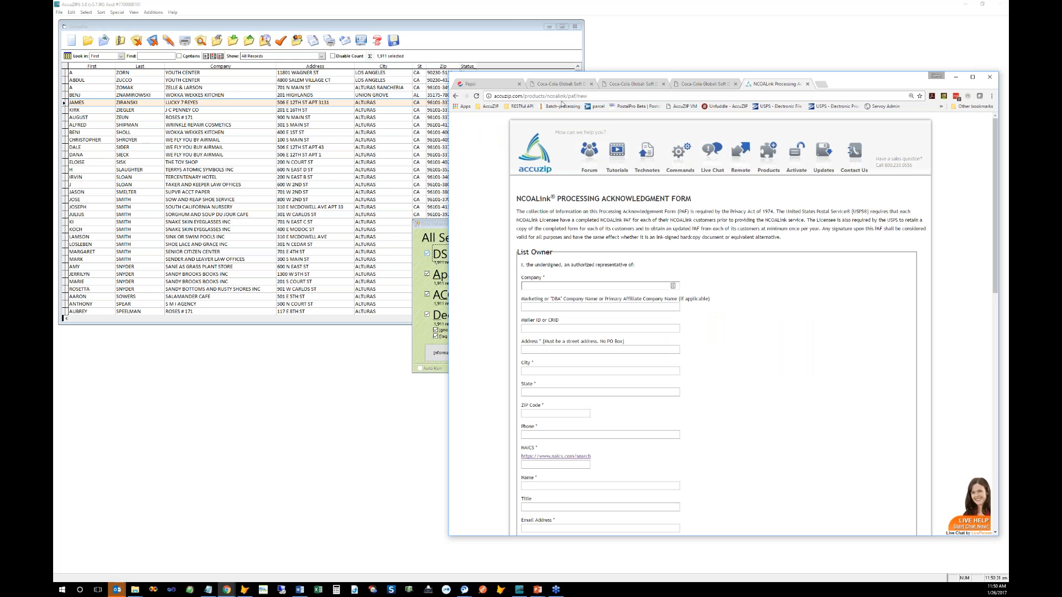
# Step: Resize the Chrome window and examine the PAF form's Mailer ID/CRID and Company fields
pyautogui.moveTo(564, 72); pyautogui.dragTo(560, 13)
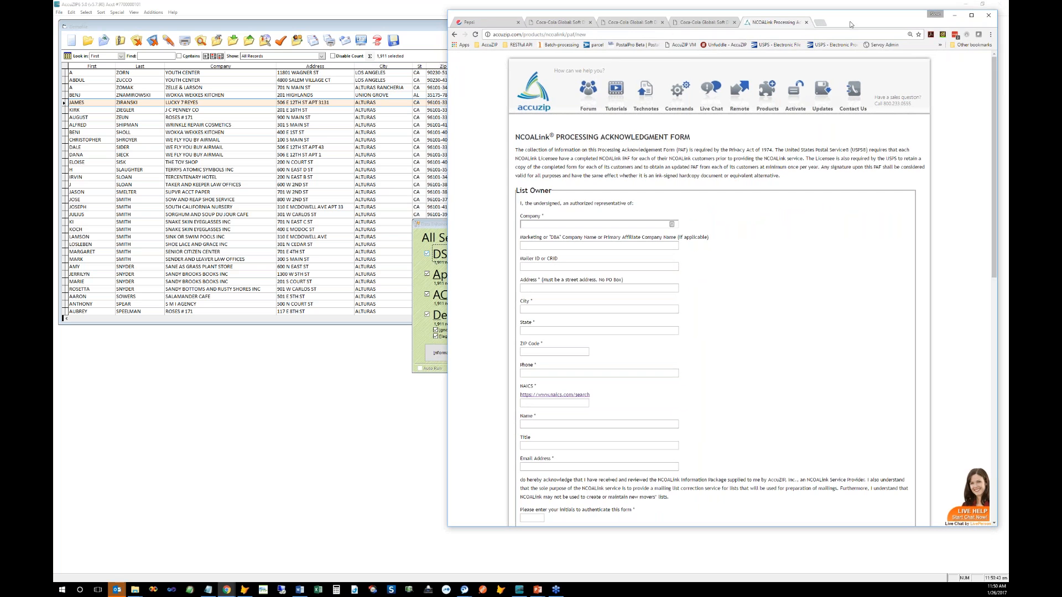
pyautogui.moveTo(851, 24); pyautogui.dragTo(813, 17)
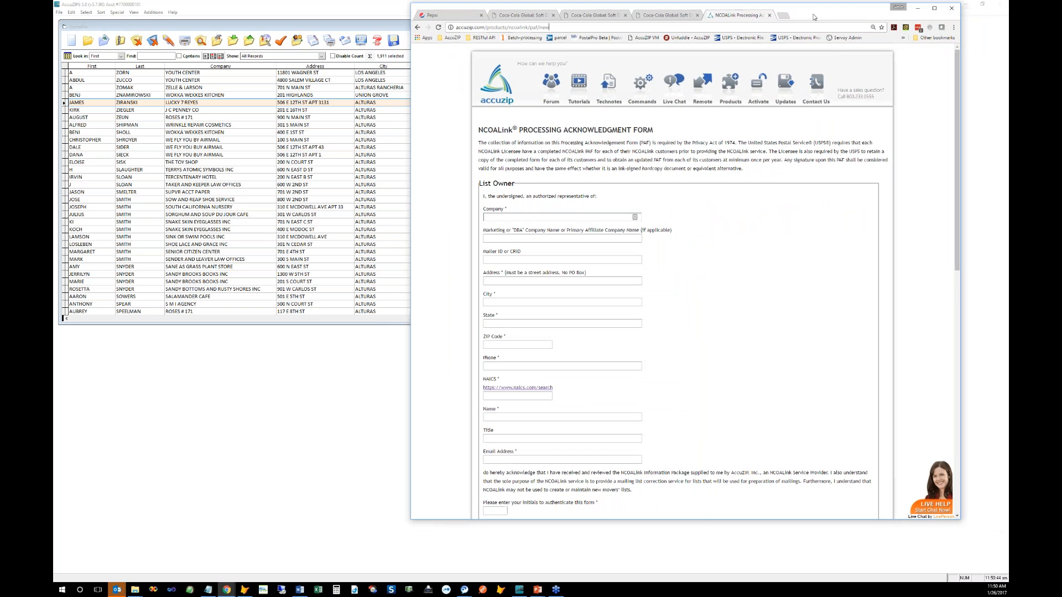
pyautogui.click(497, 260)
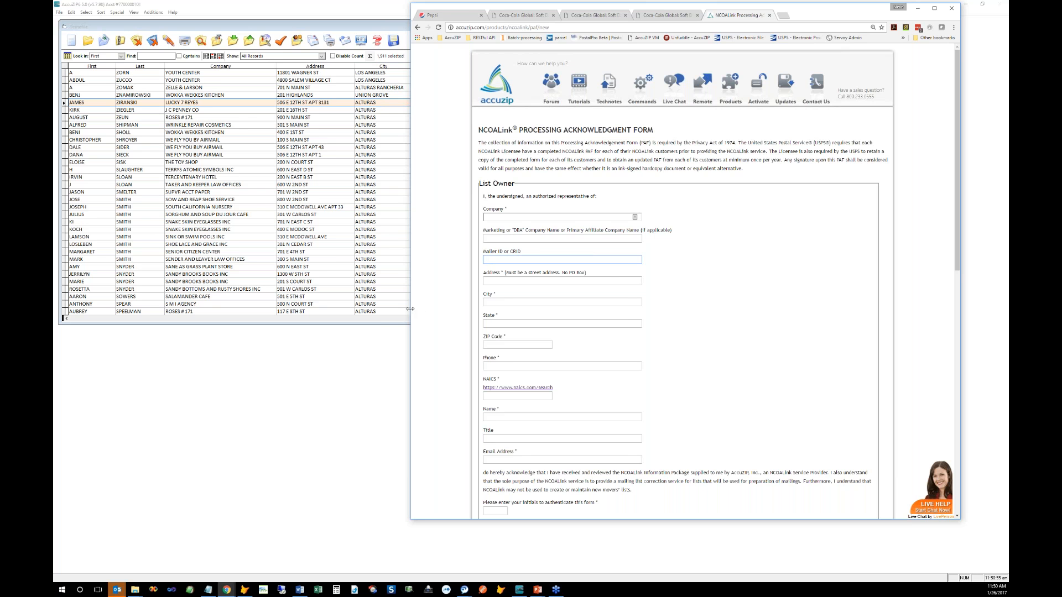
pyautogui.moveTo(414, 308); pyautogui.dragTo(492, 309)
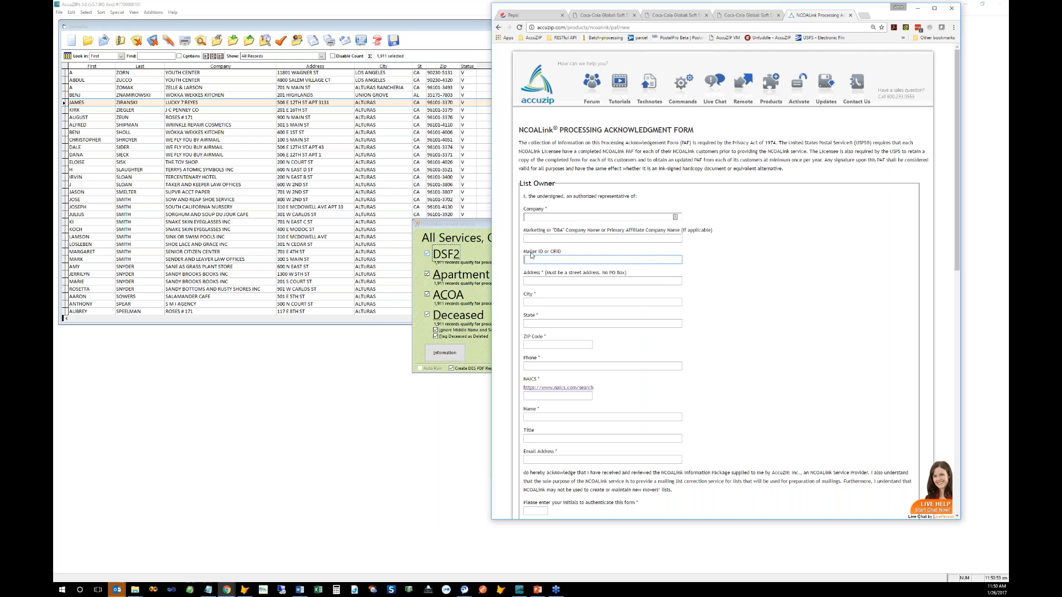
pyautogui.moveTo(523, 251); pyautogui.dragTo(541, 253)
pyautogui.click(532, 260)
pyautogui.moveTo(550, 252); pyautogui.dragTo(560, 258)
pyautogui.click(559, 258)
pyautogui.moveTo(544, 252); pyautogui.dragTo(527, 252)
pyautogui.click(529, 217)
pyautogui.press('Tab')
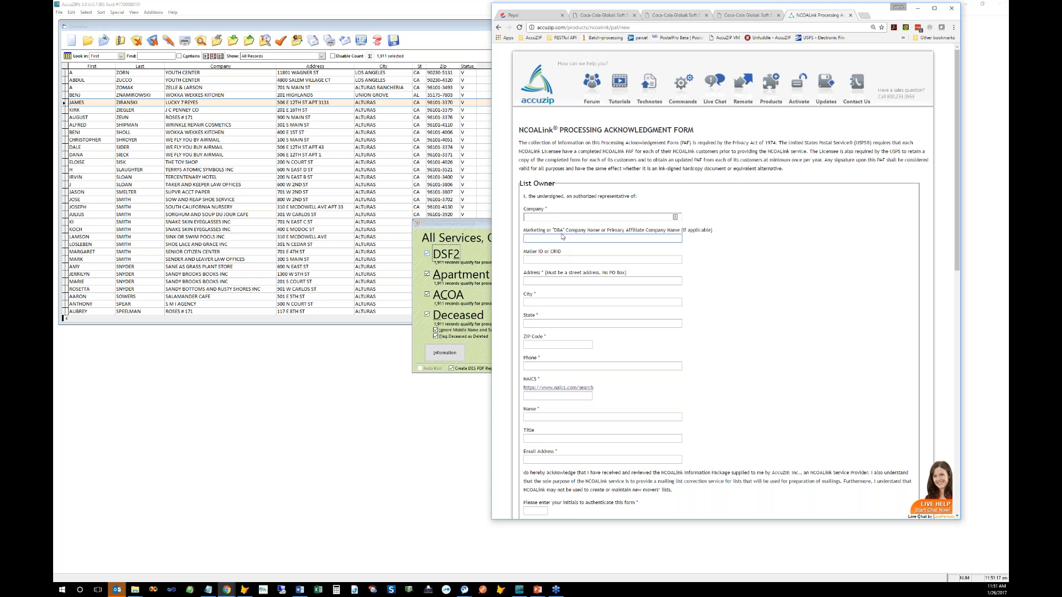
# Step: Review the List Owner heading and form introduction, then return to Data Enhancement Services
pyautogui.moveTo(521, 184); pyautogui.dragTo(555, 184)
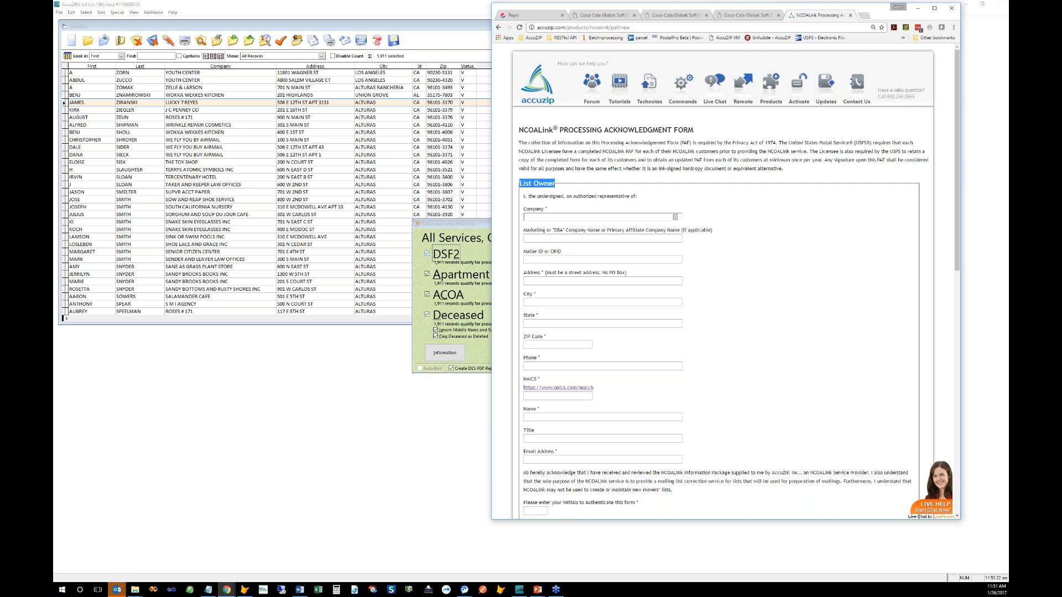
pyautogui.click(553, 186)
pyautogui.moveTo(555, 184); pyautogui.dragTo(519, 184)
pyautogui.click(520, 143)
pyautogui.moveTo(475, 195); pyautogui.dragTo(466, 196)
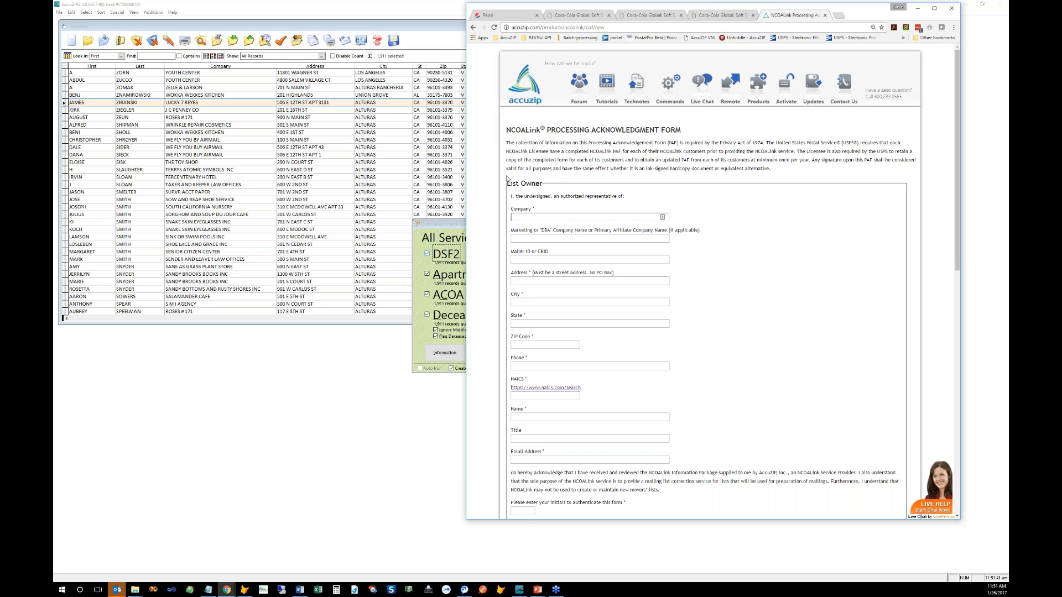
pyautogui.moveTo(506, 130); pyautogui.dragTo(775, 168)
pyautogui.click(750, 166)
pyautogui.click(520, 219)
pyautogui.click(444, 227)
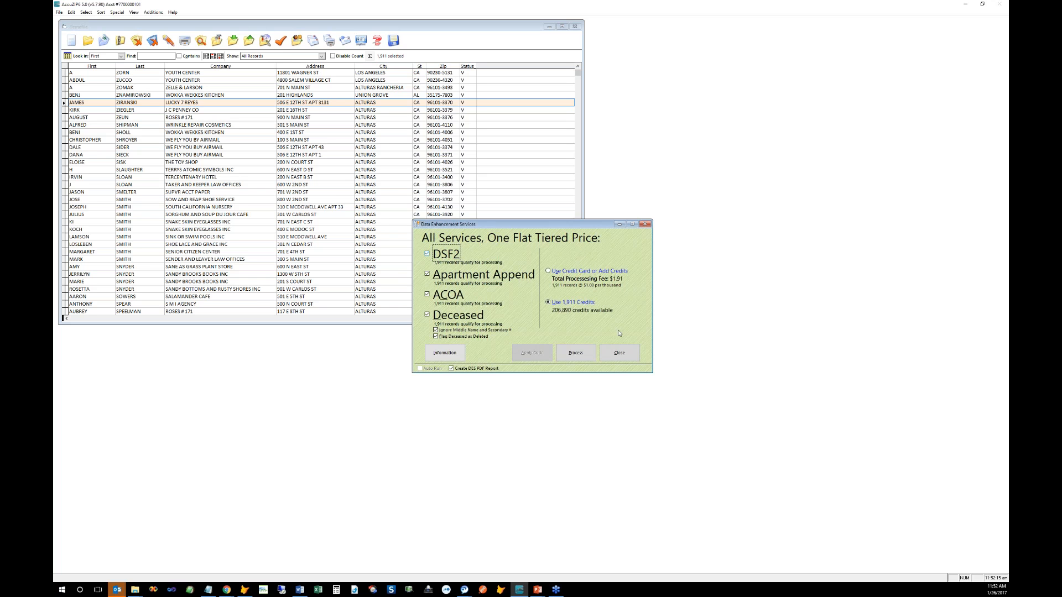
# Step: Close the Data Enhancement Services window with its $1.91 offer
pyautogui.click(620, 352)
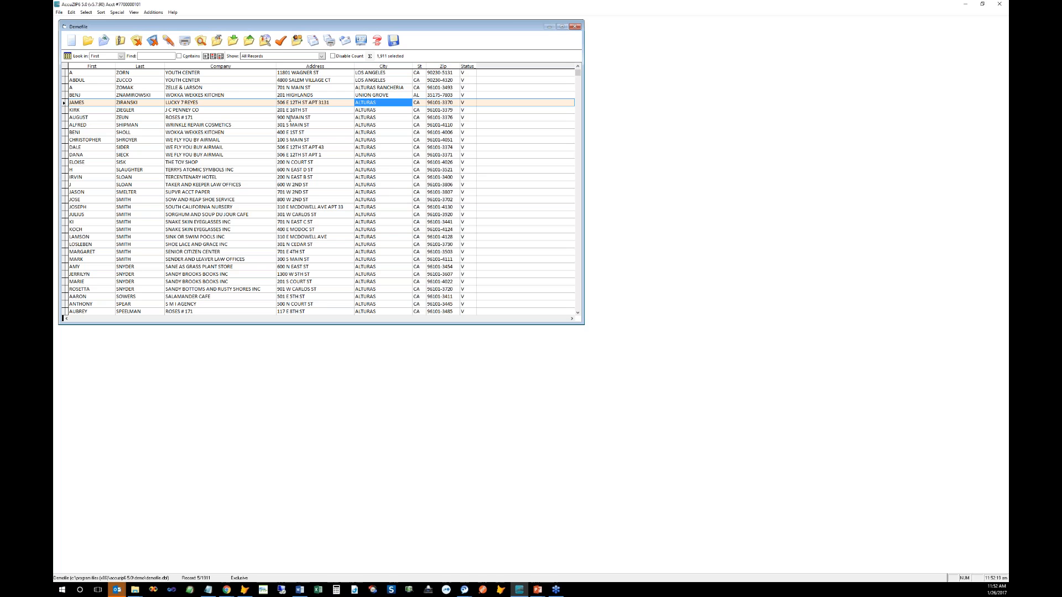
pyautogui.click(153, 12)
pyautogui.moveTo(159, 22)
pyautogui.moveTo(202, 31)
pyautogui.click(244, 94)
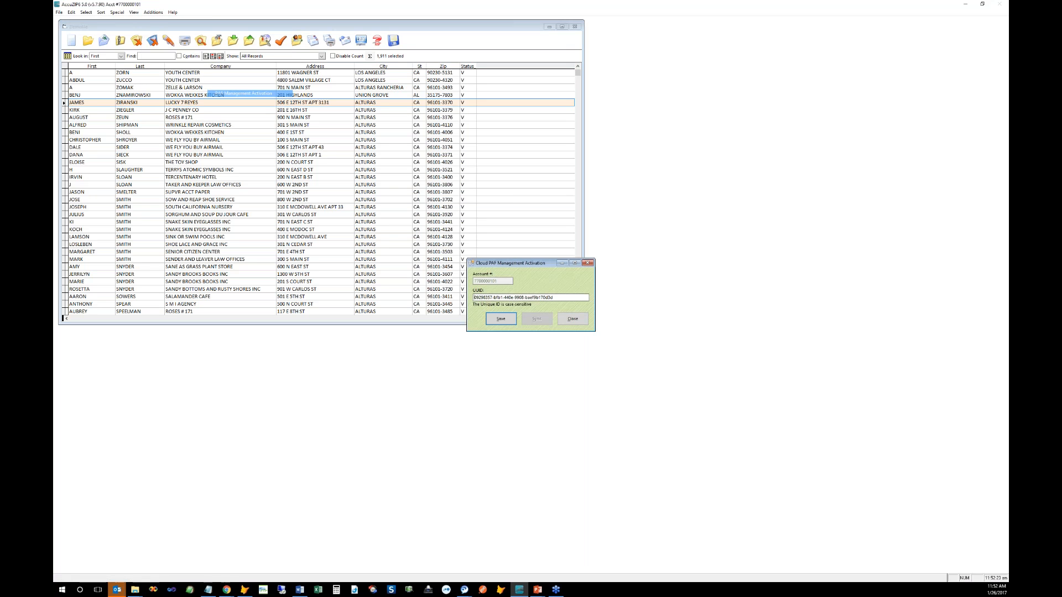
pyautogui.click(572, 318)
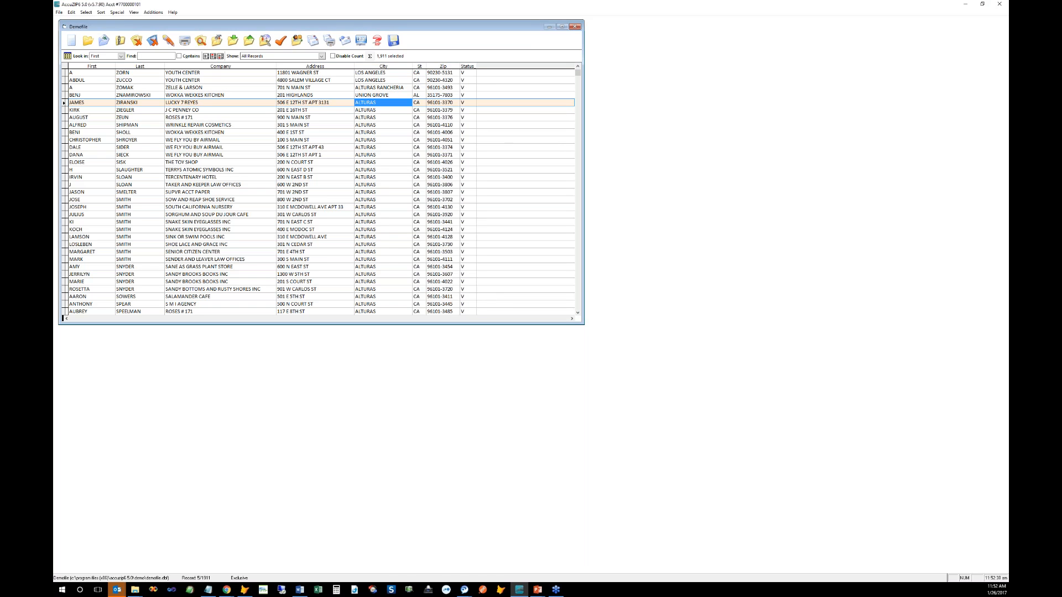
pyautogui.click(79, 73)
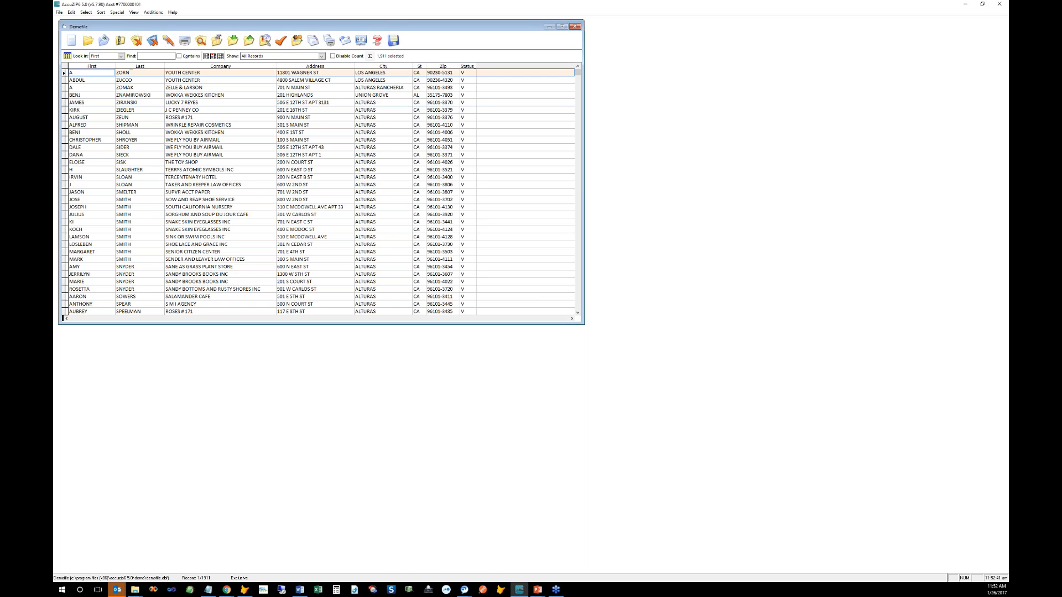
pyautogui.moveTo(58, 83); pyautogui.dragTo(55, 83)
pyautogui.click(86, 79)
pyautogui.press('Tab')
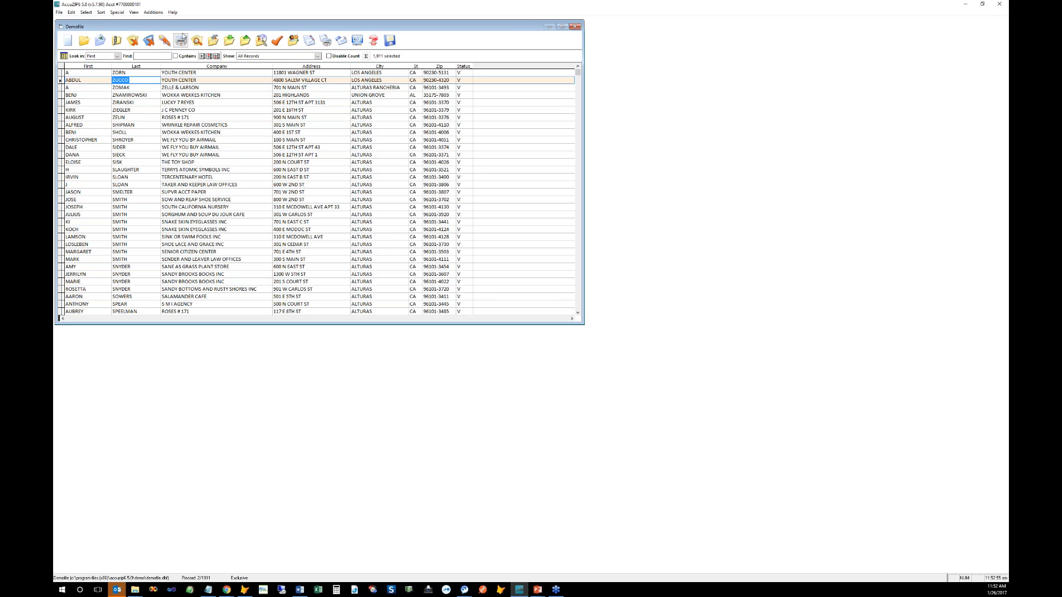
# Step: Glance at the Additions menu without choosing anything, then bring up Validate Records
pyautogui.click(152, 12)
pyautogui.moveTo(166, 30)
pyautogui.click(322, 103)
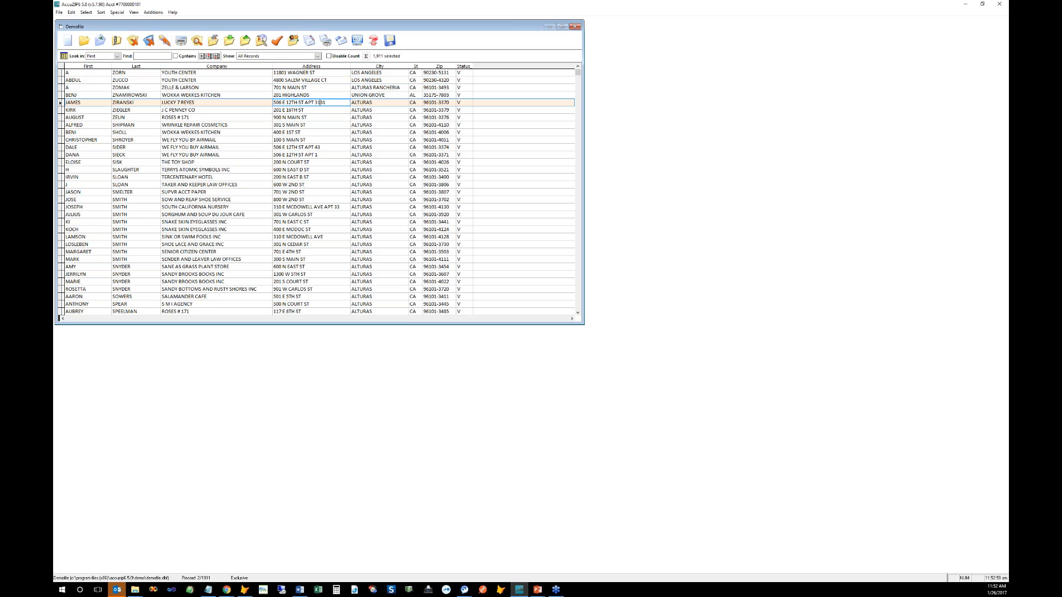
pyautogui.click(276, 41)
# Step: Review the existing Mail List Owner PAF, then close it and the Validate Records dialog
pyautogui.click(639, 351)
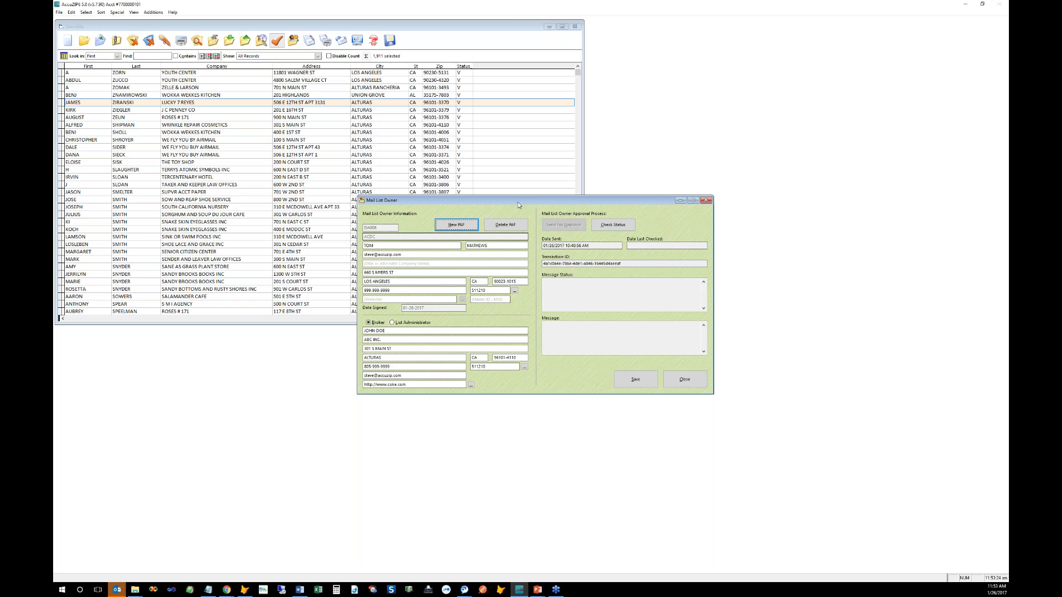
pyautogui.click(690, 385)
pyautogui.click(634, 229)
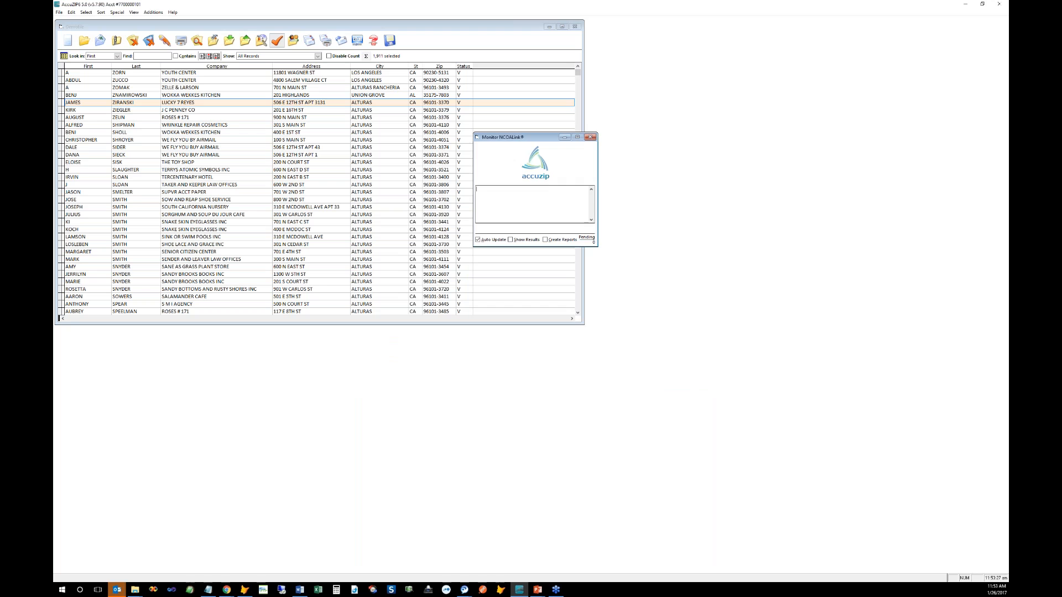
# Step: Check the program version in Help > About, then close the About box
pyautogui.click(172, 13)
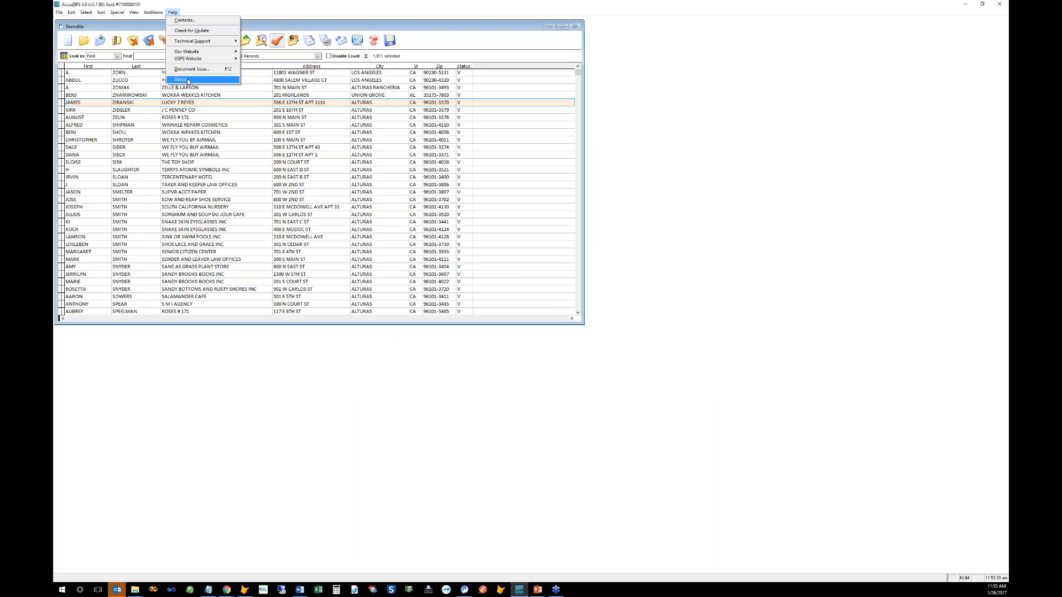
pyautogui.click(183, 80)
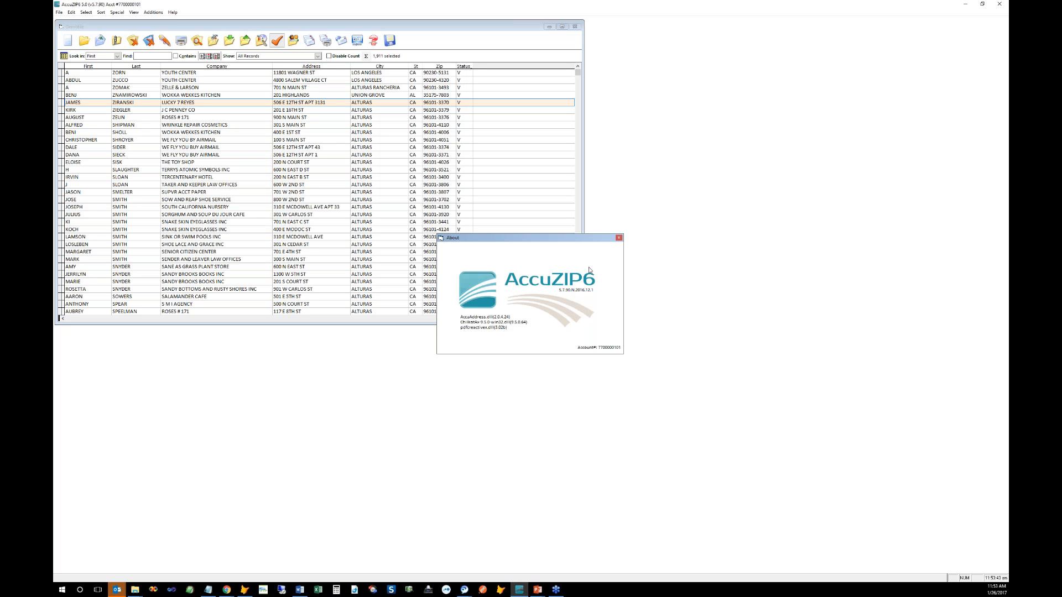
pyautogui.click(619, 239)
# Step: Choose ACCUZIP | AZ000 as the NCOALink provider and create a new blank mail list owner PAF
pyautogui.click(276, 42)
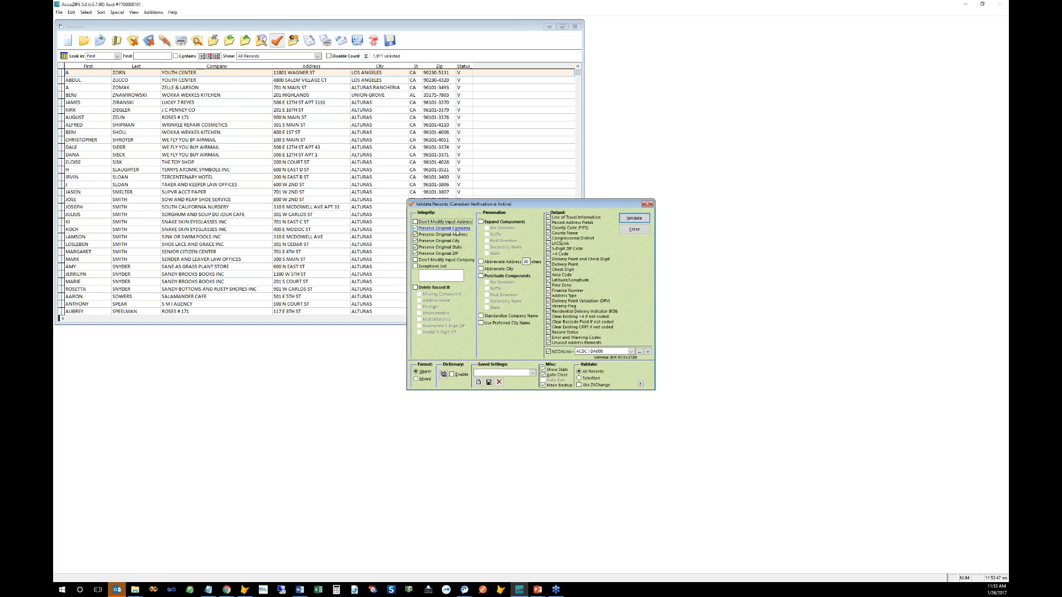
pyautogui.click(610, 352)
pyautogui.click(602, 370)
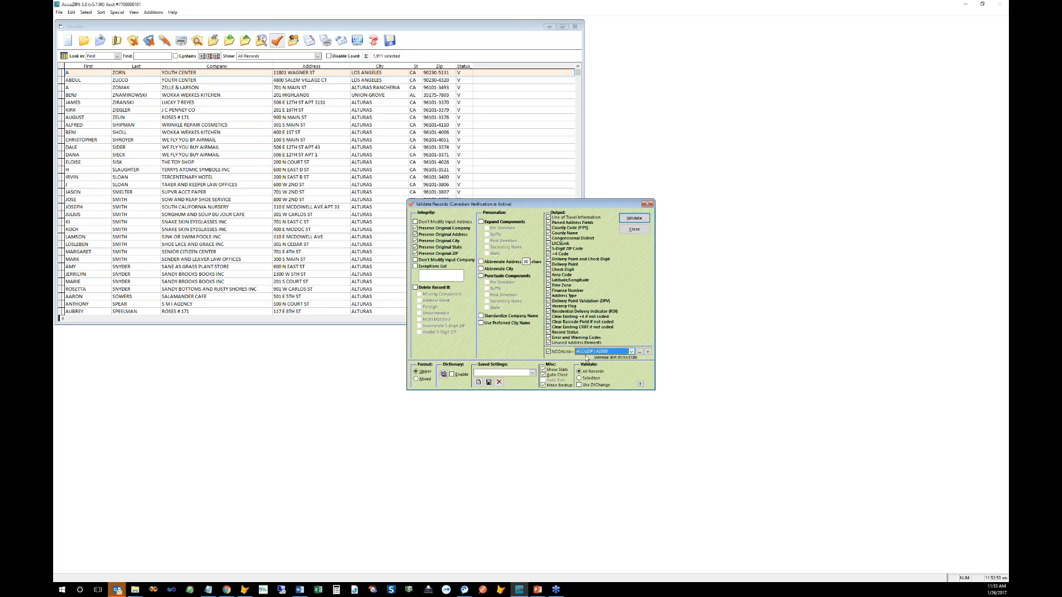
pyautogui.click(639, 352)
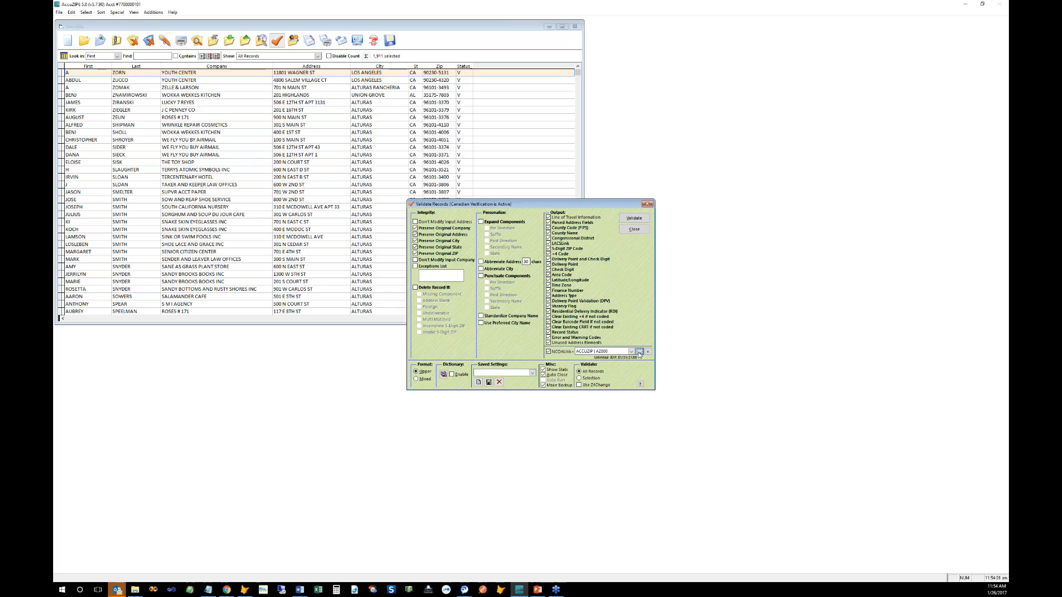
pyautogui.press('Return')
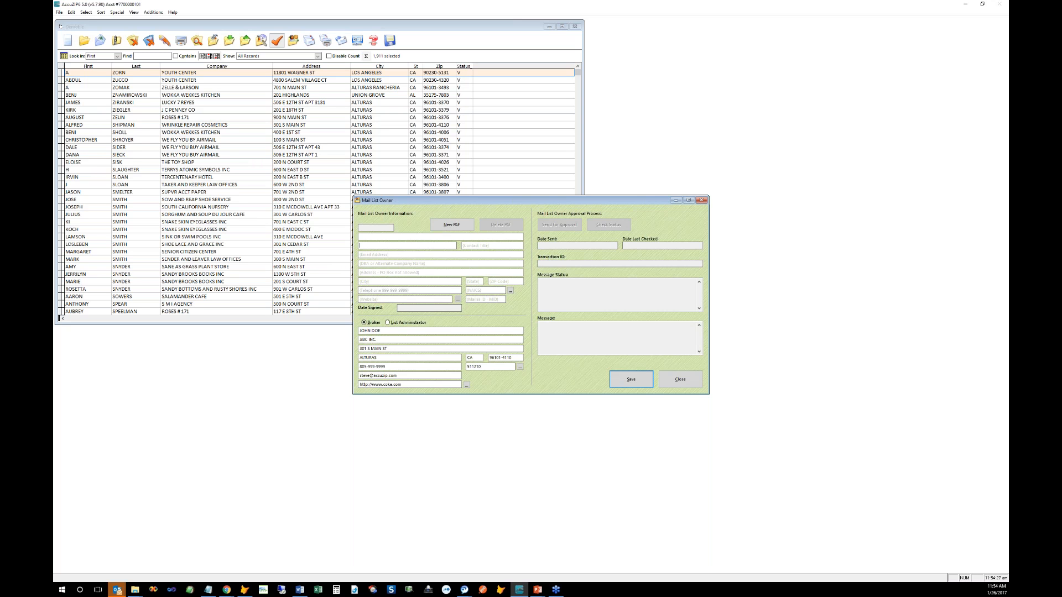
# Step: Dismiss the data entry error, then enter the owner's telephone number and NAICS code 512
pyautogui.click(623, 383)
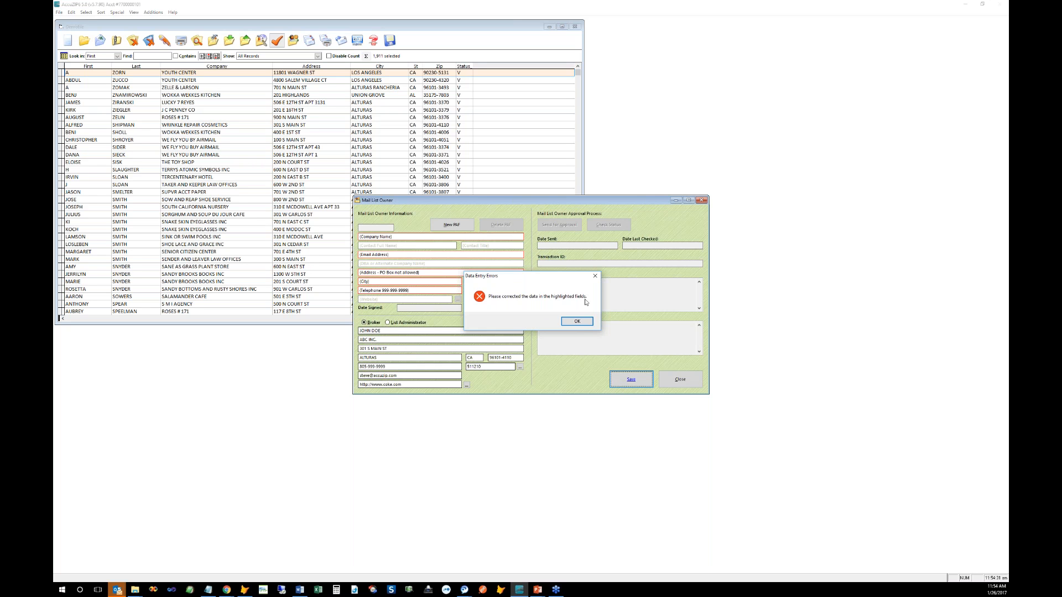
pyautogui.click(576, 322)
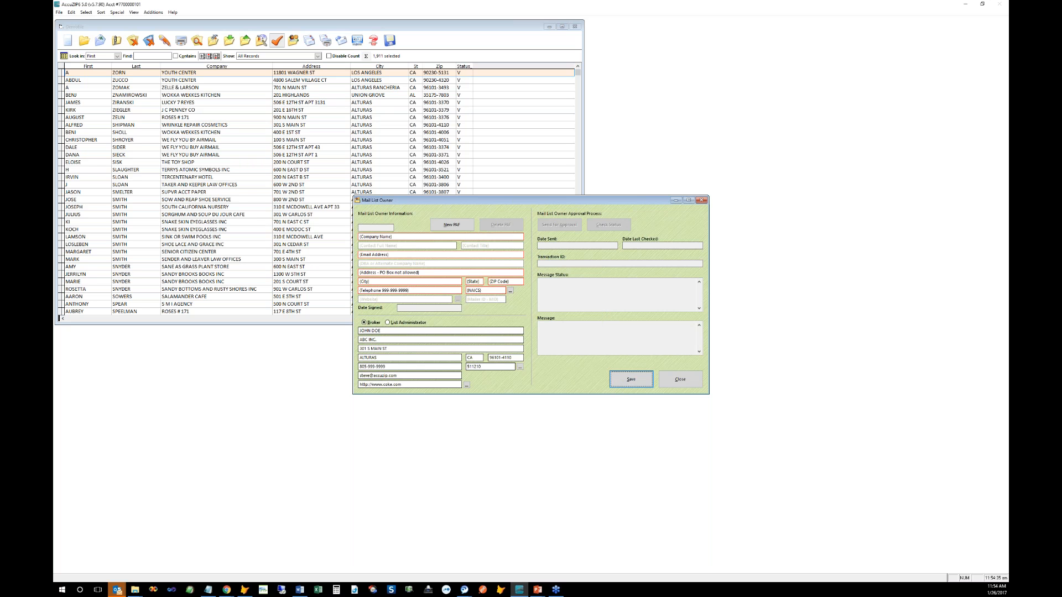
pyautogui.click(387, 291)
pyautogui.write('8888')
pyautogui.press('Tab')
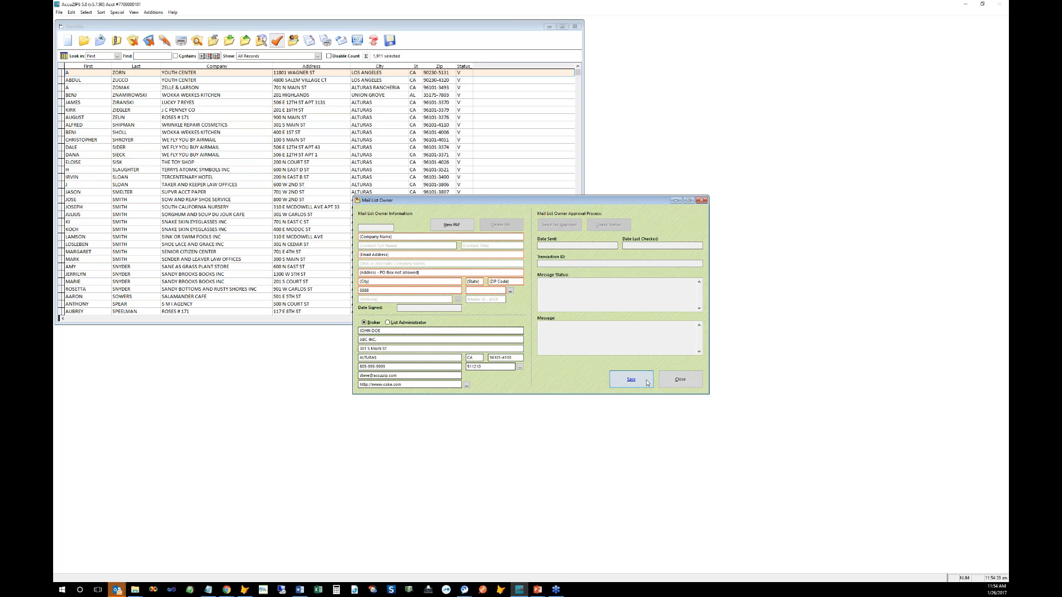
pyautogui.press('Tab')
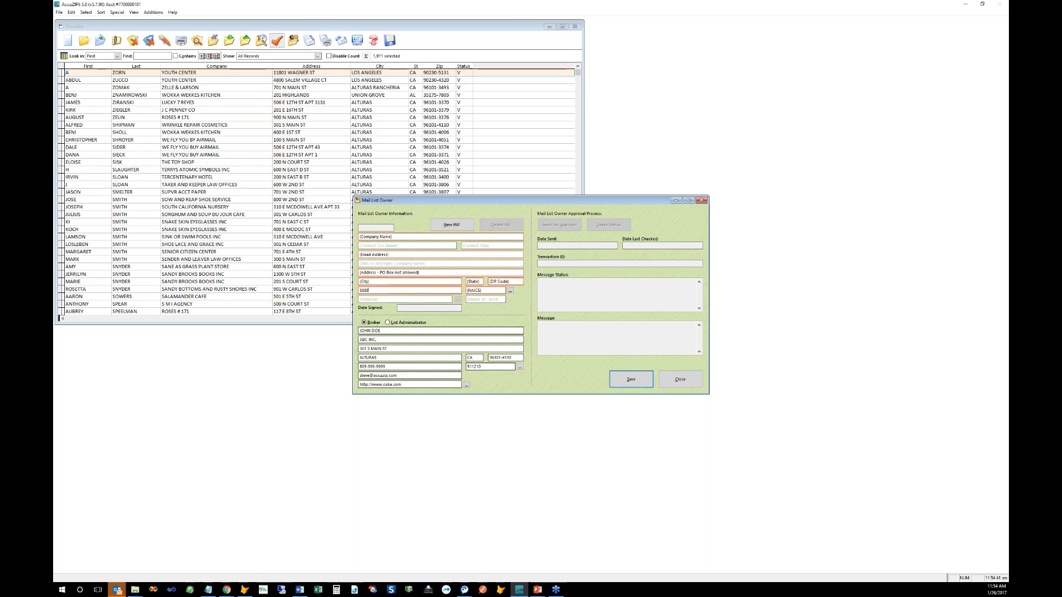
pyautogui.hotkey('shift', 'Tab')
pyautogui.write('8')
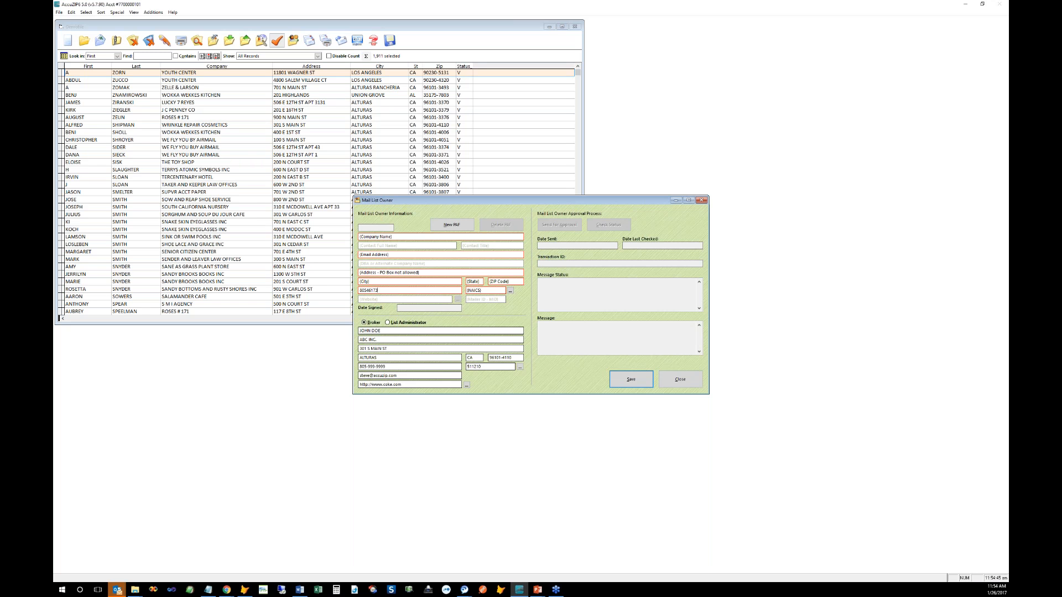
pyautogui.press('Tab')
pyautogui.write('512')
pyautogui.press('Tab')
pyautogui.hotkey('shift', 'Tab')
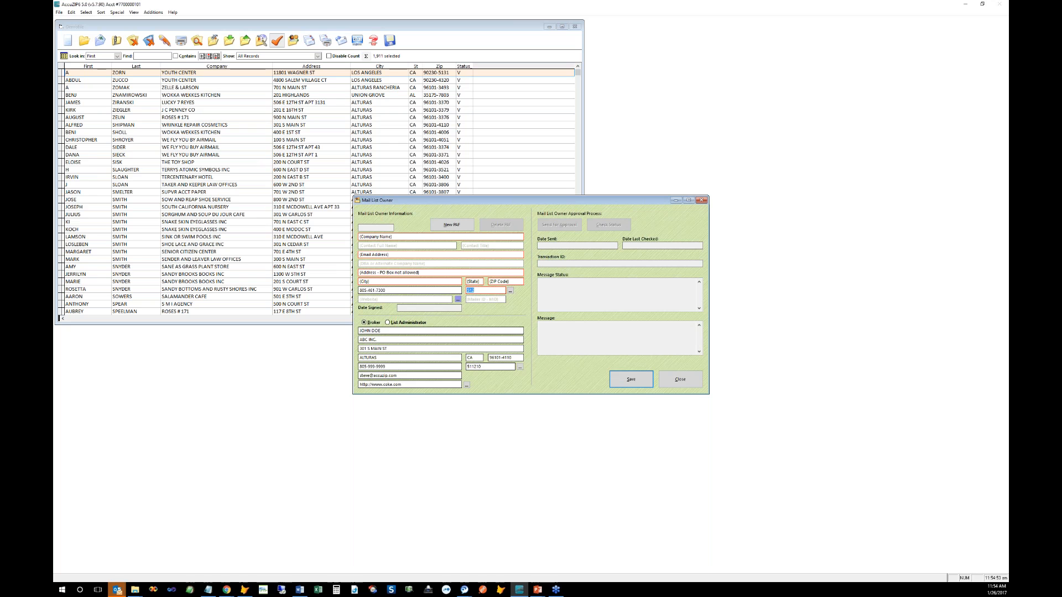
# Step: Fill in the list owner's e-mail address and street address
pyautogui.click(360, 237)
pyautogui.click(402, 256)
pyautogui.press('Tab')
pyautogui.click(379, 254)
pyautogui.write('@accuzip.com')
pyautogui.press('Tab')
pyautogui.press('Tab')
pyautogui.write('3216')
pyautogui.press('Tab')
pyautogui.hotkey('shift', 'Tab')
pyautogui.press('End')
pyautogui.write('el')
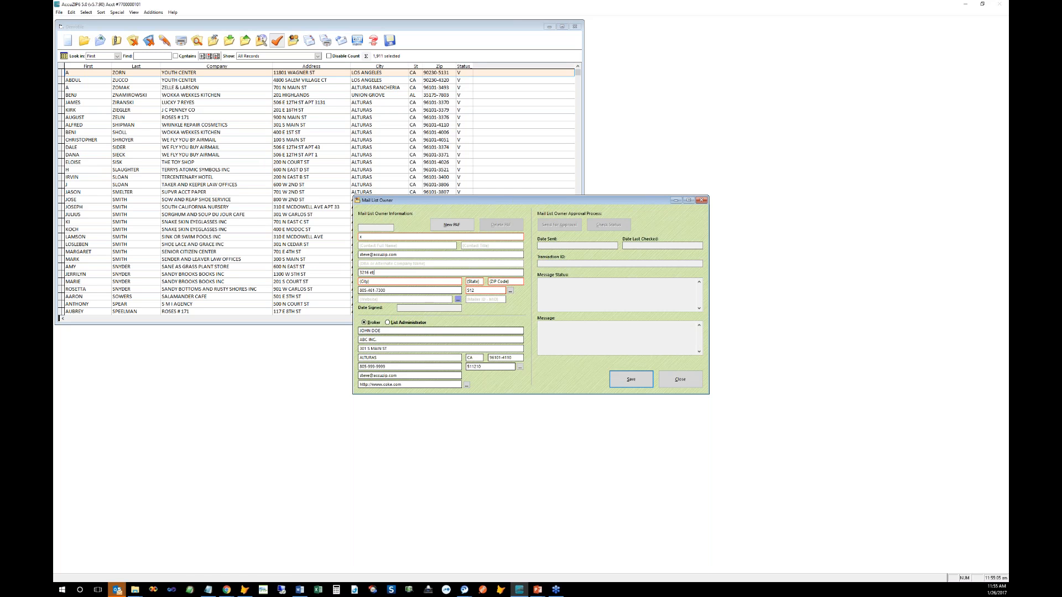
pyautogui.write(' camino')
pyautogui.press('Tab')
pyautogui.press('Tab')
pyautogui.press('Tab')
# Step: Set the company name to ACDC, with city and state filled from the ZIP
pyautogui.press('Tab')
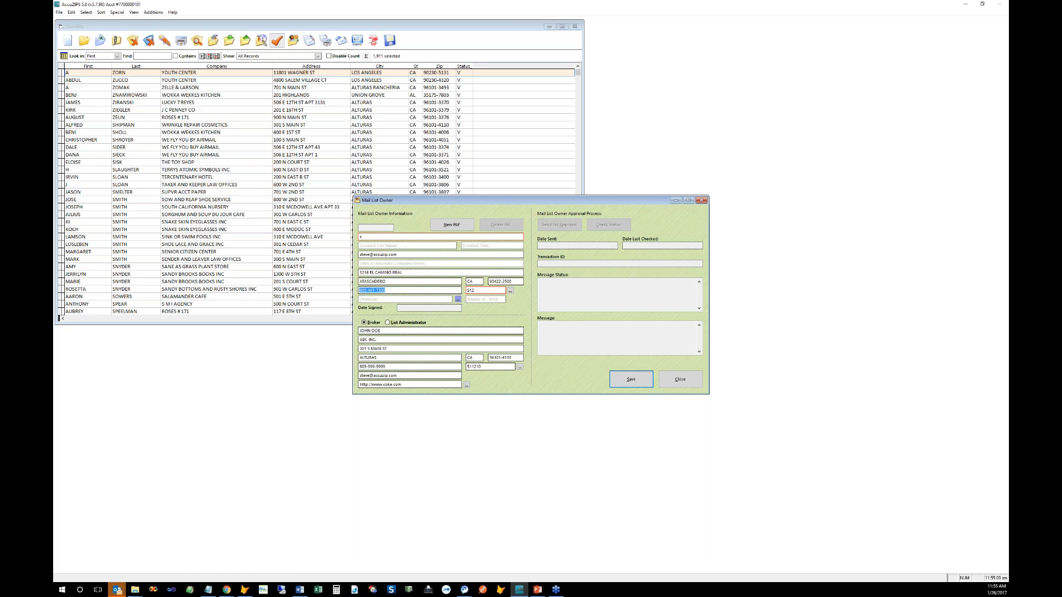
pyautogui.click(374, 233)
pyautogui.write('abc inc')
pyautogui.press('Tab')
pyautogui.hotkey('shift', 'Tab')
pyautogui.write('ad')
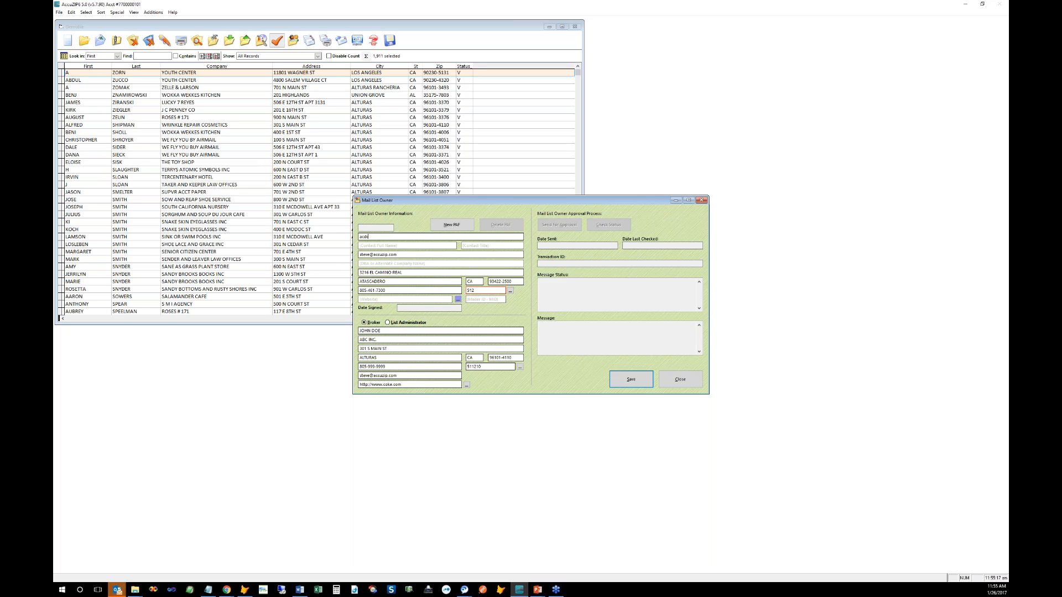
pyautogui.press('Tab')
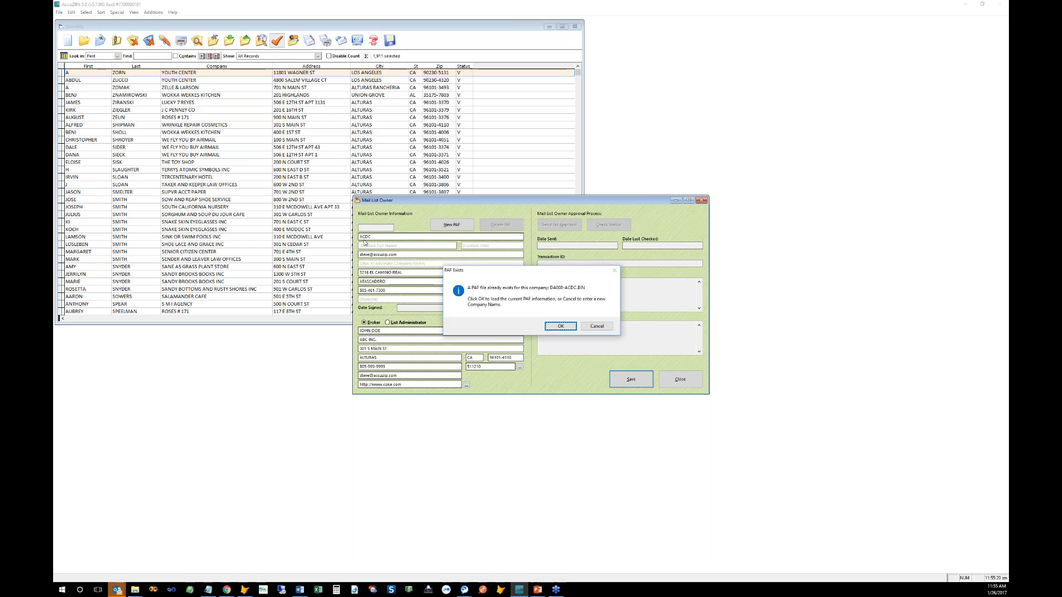
# Step: Decline the existing ACDC PAF, enter AAAAA as list owner company name, and save
pyautogui.moveTo(498, 271)
pyautogui.mouseDown()
pyautogui.moveTo(516, 262)
pyautogui.moveTo(503, 257)
pyautogui.mouseUp()
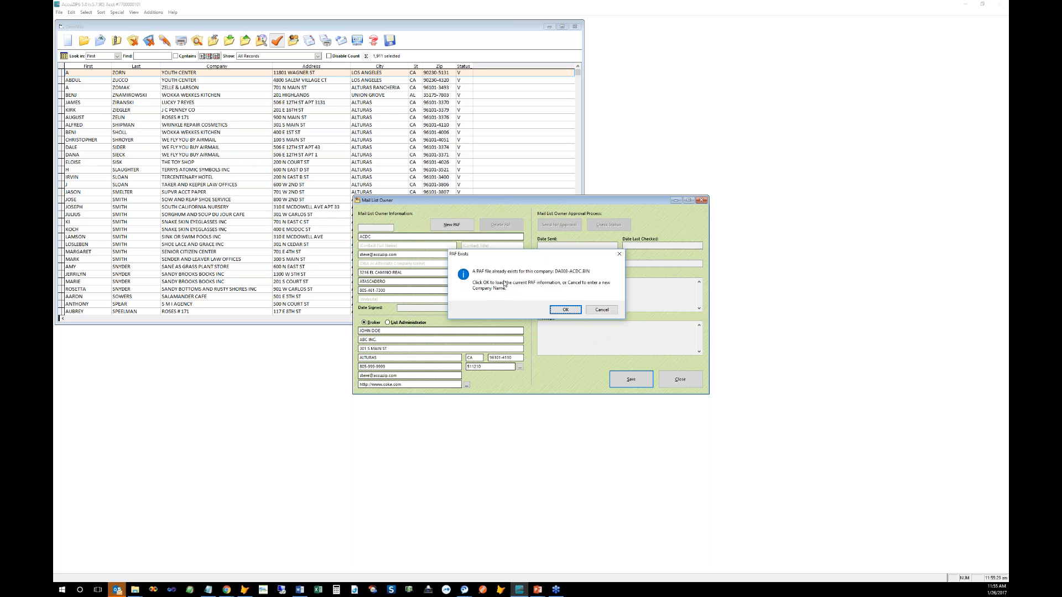
pyautogui.click(602, 310)
pyautogui.write('aaaaa')
pyautogui.press('Tab')
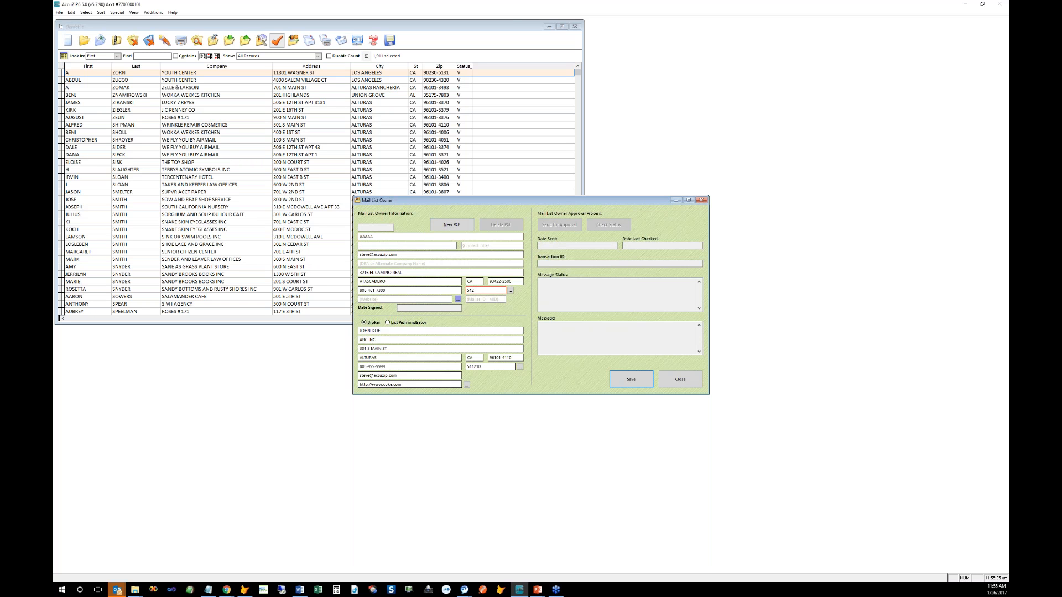
pyautogui.click(628, 382)
# Step: Dismiss the save error and correct the NAICS code to 512201
pyautogui.click(577, 327)
pyautogui.click(478, 290)
pyautogui.write('01')
pyautogui.press('Tab')
# Step: Close the Mail List Owner and Validate Records windows, then bring up Presort Setup for Demofile.dbf
pyautogui.click(676, 379)
pyautogui.click(631, 231)
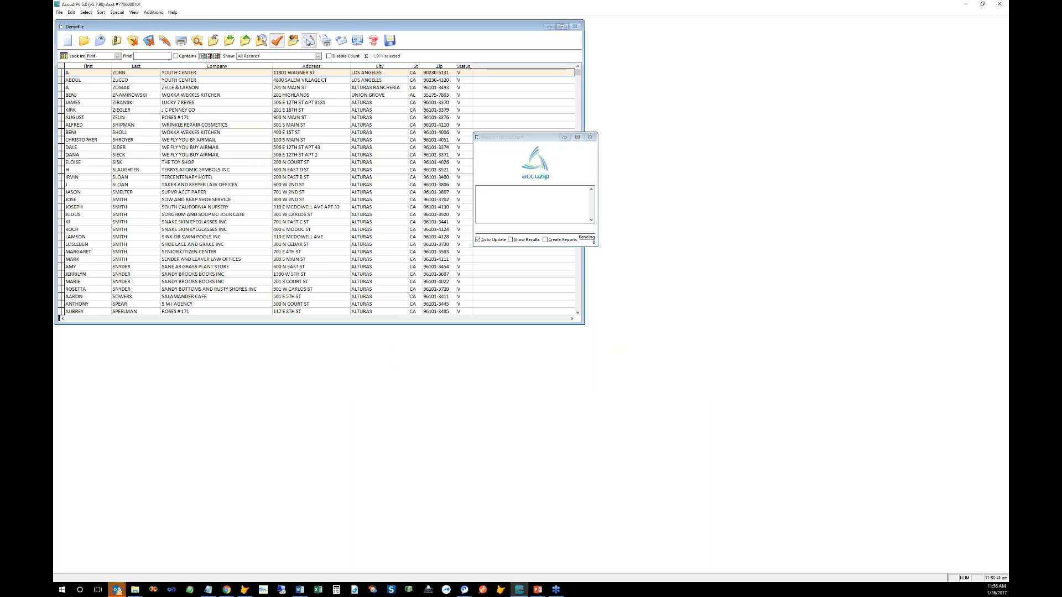
pyautogui.click(311, 43)
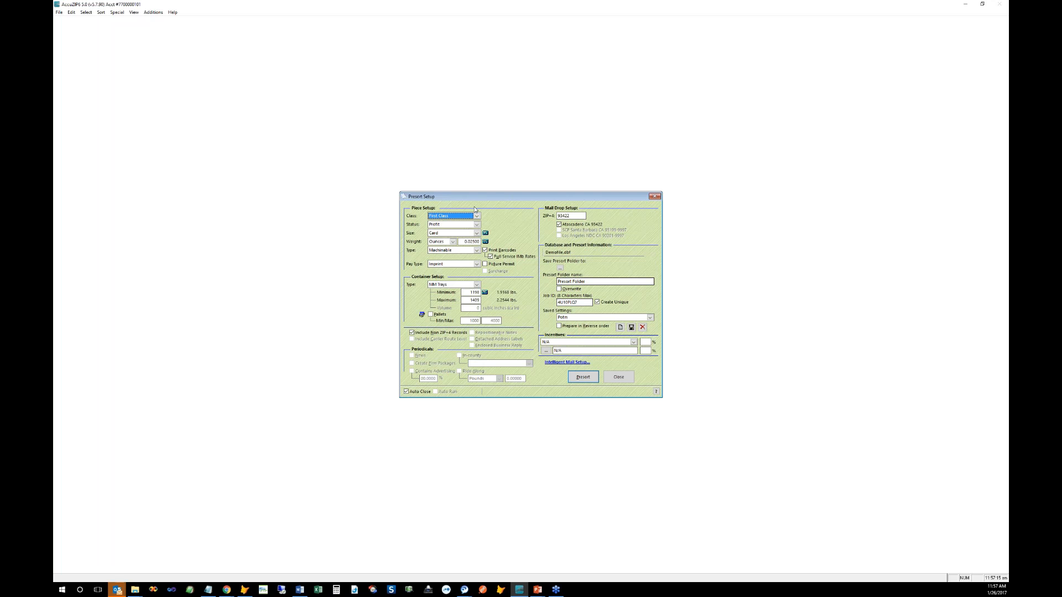
# Step: Close Presort Setup without presorting to return to the 1,911-record Demofile list
pyautogui.click(618, 377)
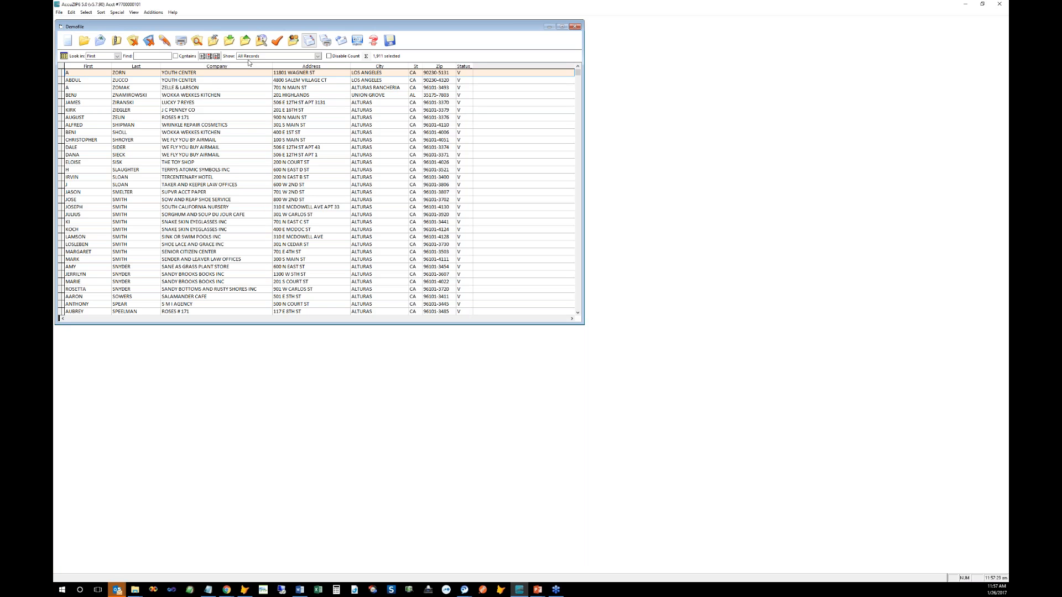
pyautogui.click(335, 156)
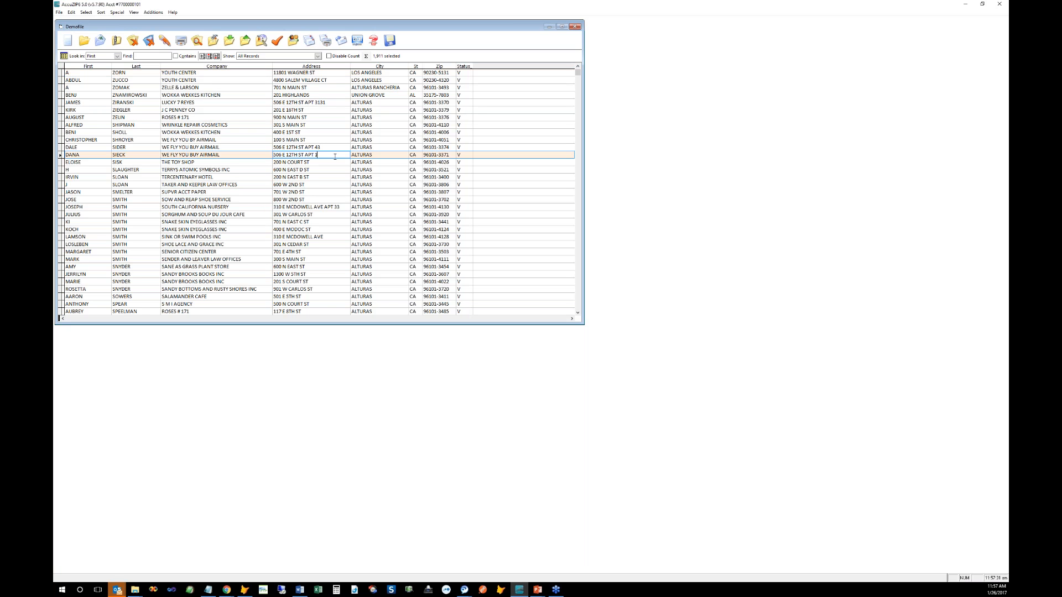
pyautogui.click(377, 155)
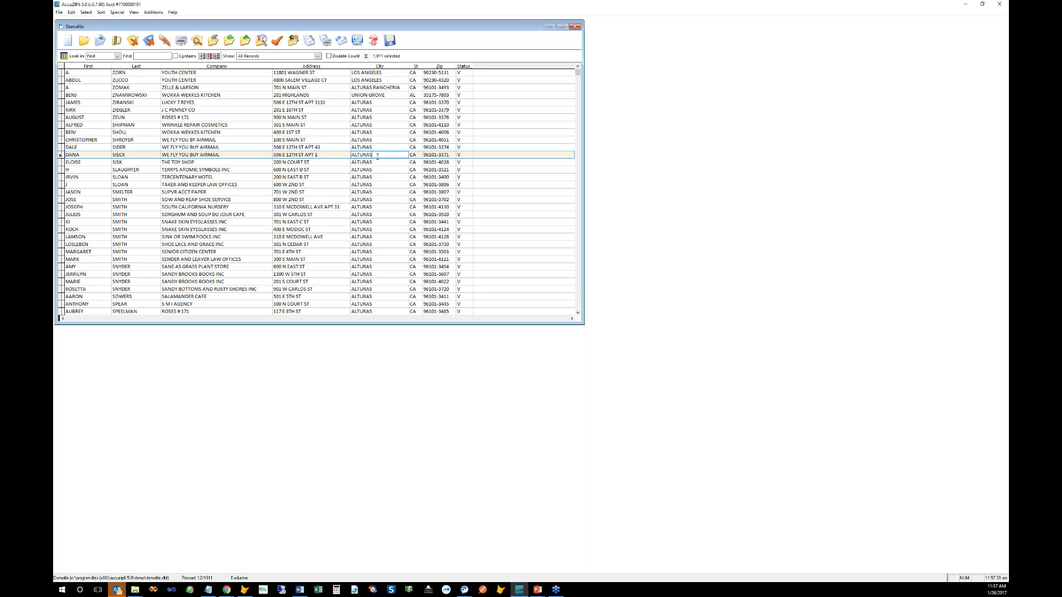
pyautogui.click(376, 162)
pyautogui.click(379, 177)
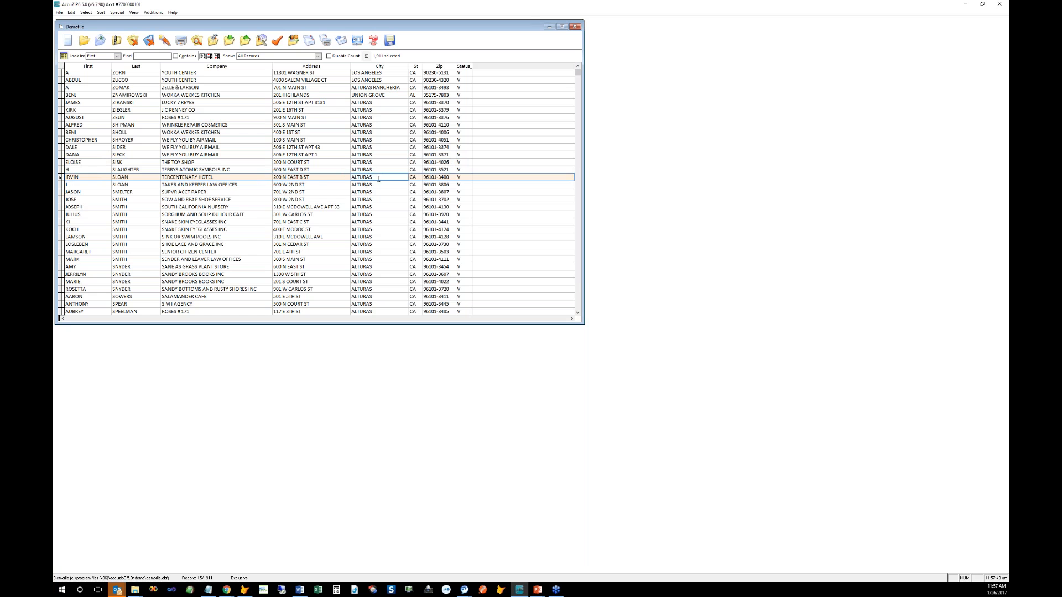
pyautogui.click(377, 184)
pyautogui.click(375, 207)
pyautogui.click(372, 222)
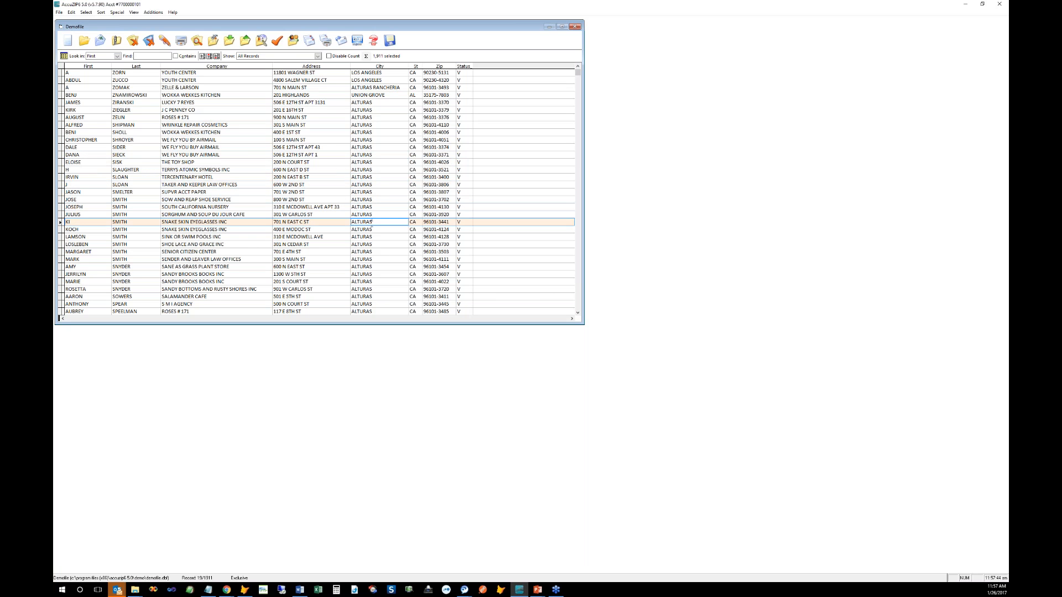
pyautogui.click(94, 222)
pyautogui.moveTo(127, 222); pyautogui.dragTo(115, 222)
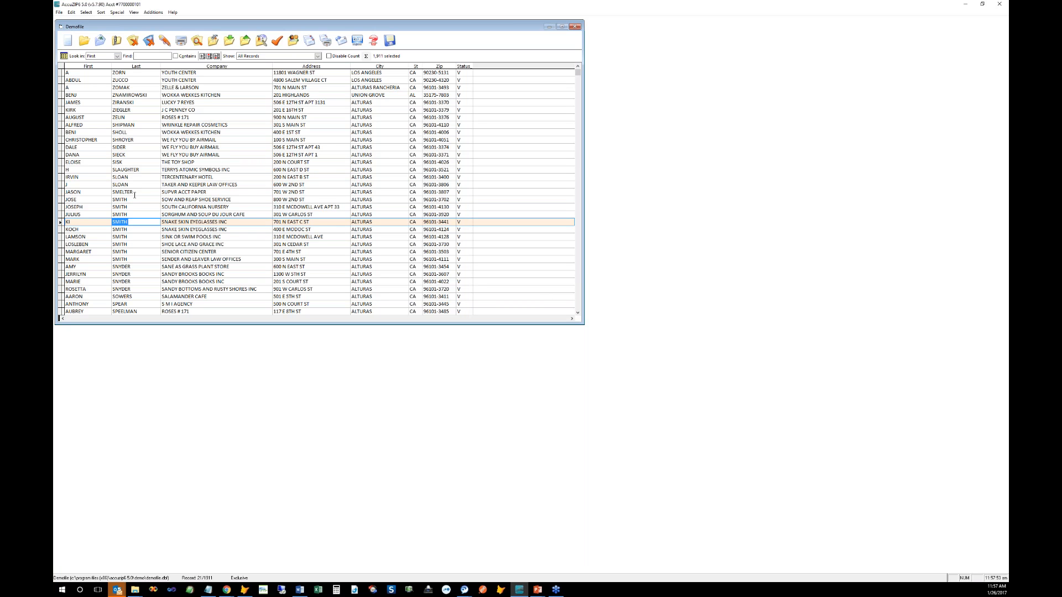
pyautogui.click(98, 73)
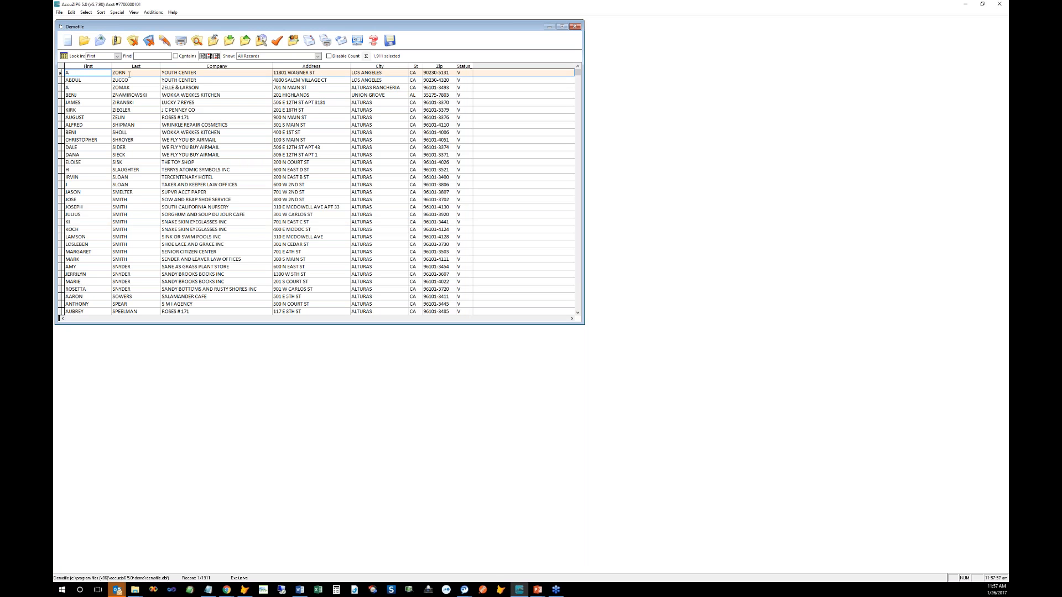
pyautogui.click(129, 74)
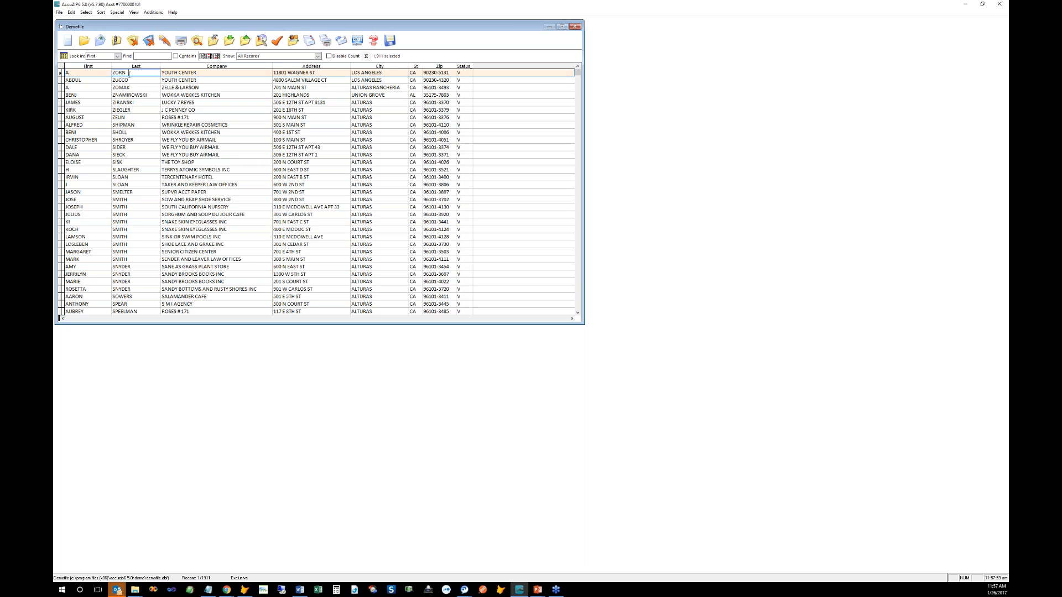
pyautogui.click(195, 73)
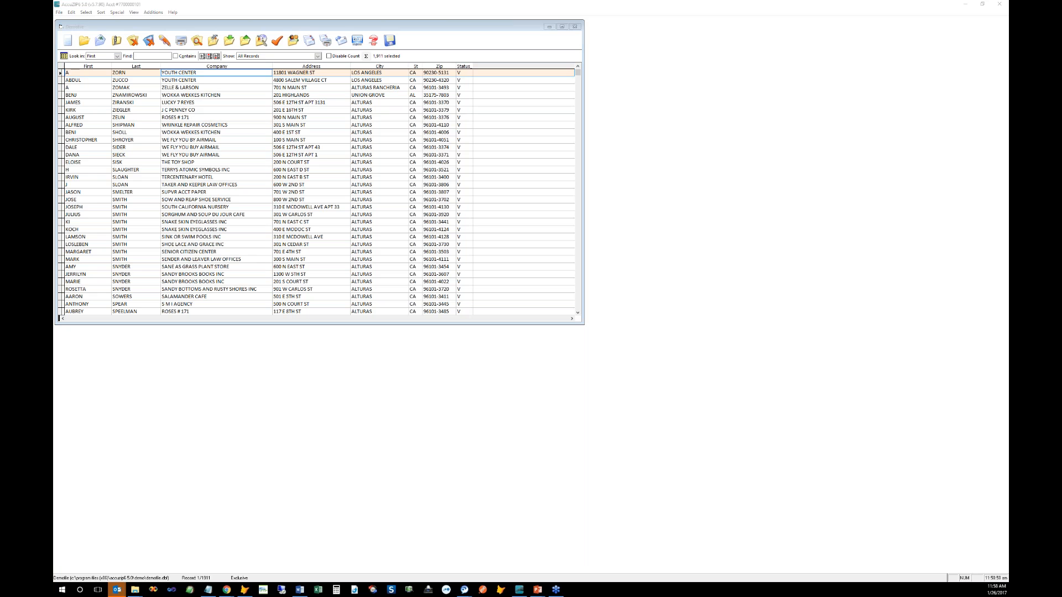
pyautogui.click(99, 171)
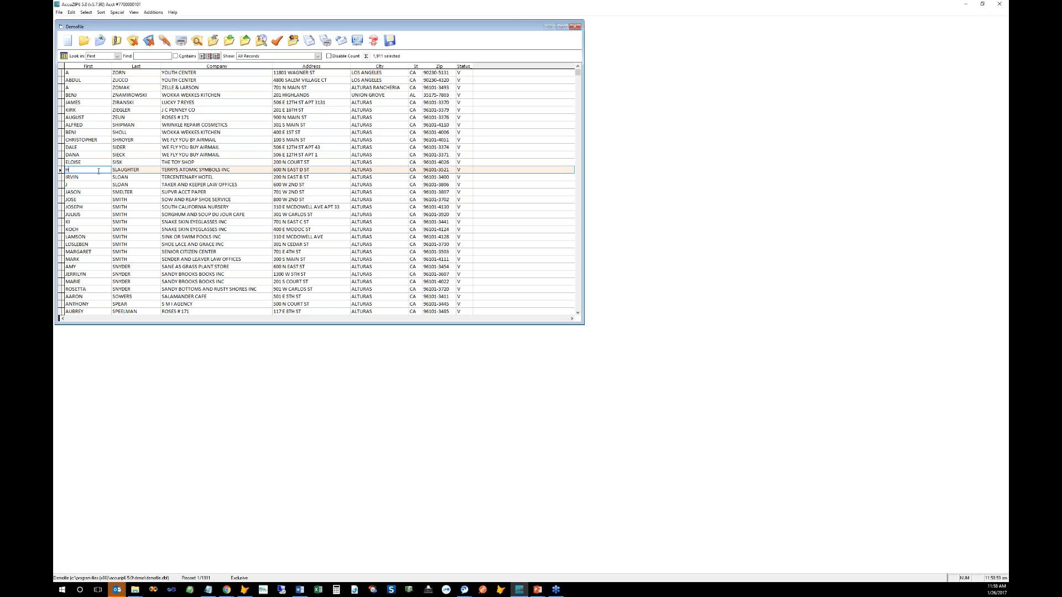